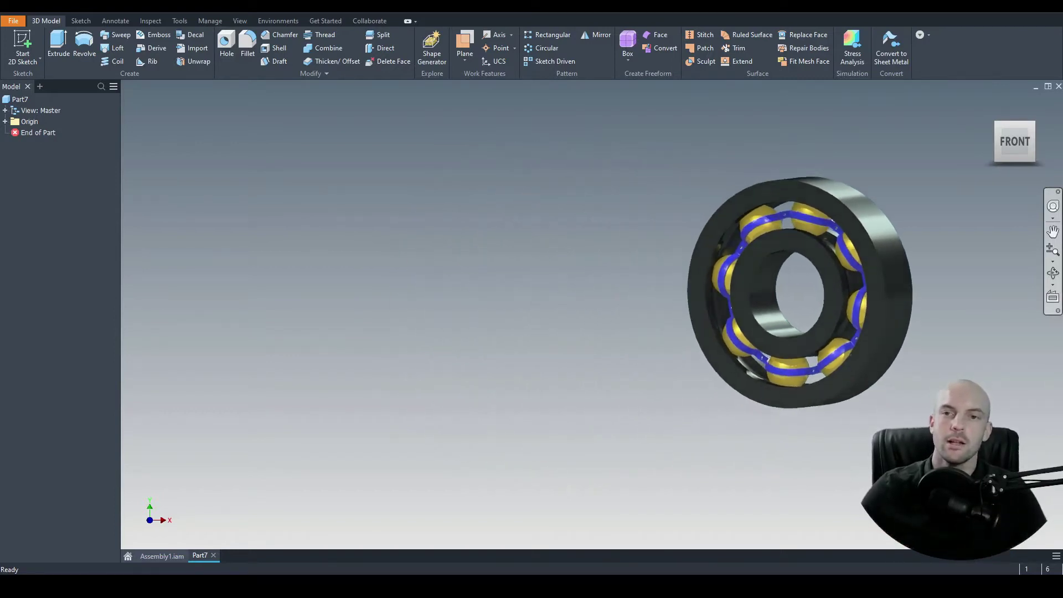
Start a sketch on the XY plane and draw a rectangle about 9 mm wide above the origin
{"action": "left_click", "coordinate": [23, 41]}
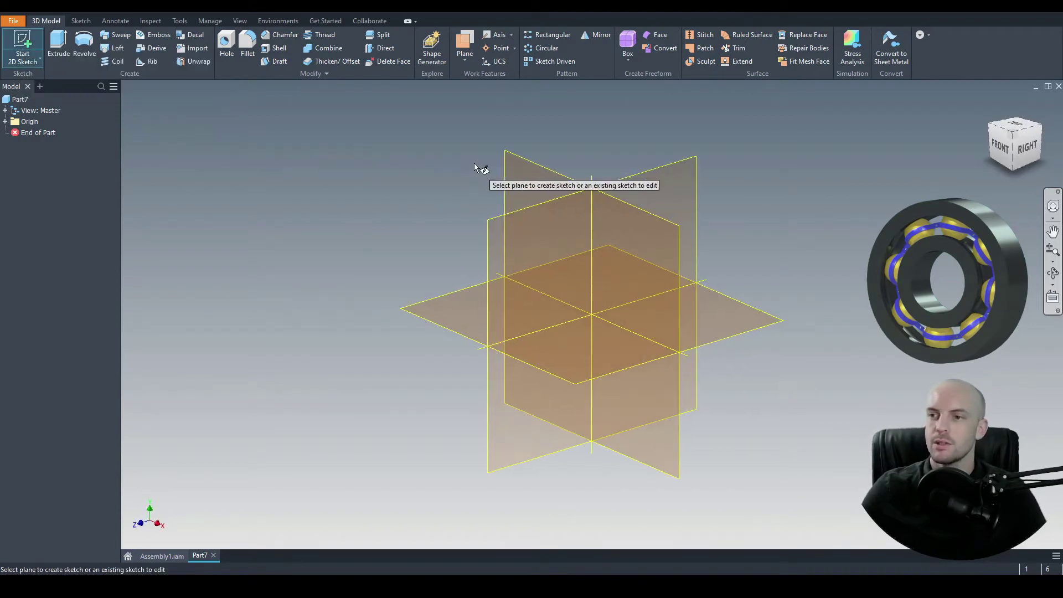
{"action": "left_click", "coordinate": [519, 170]}
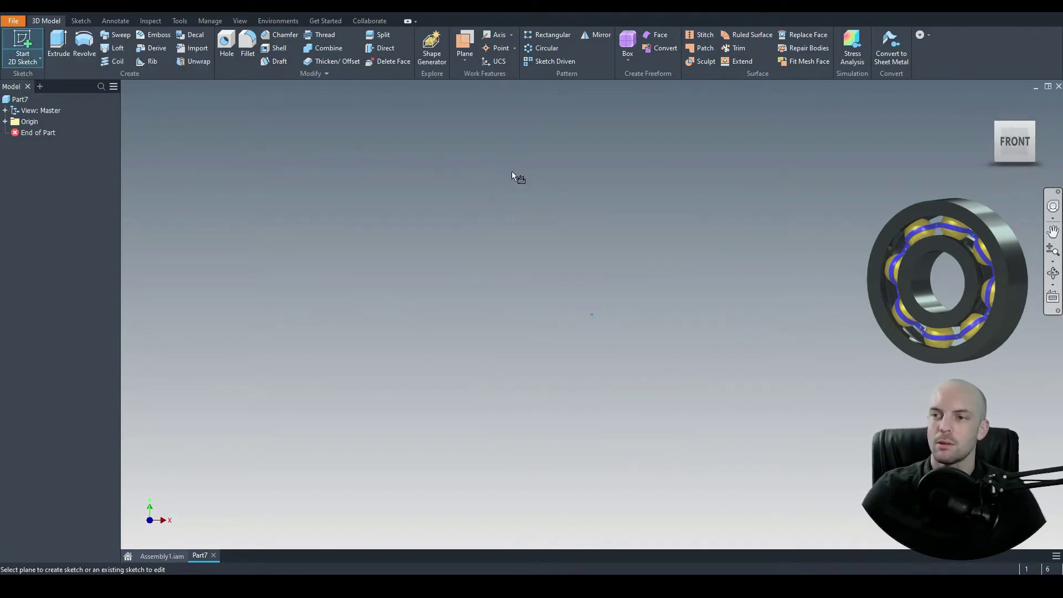
{"action": "middle_click_drag", "start_coordinate": [429, 191], "coordinate": [429, 191]}
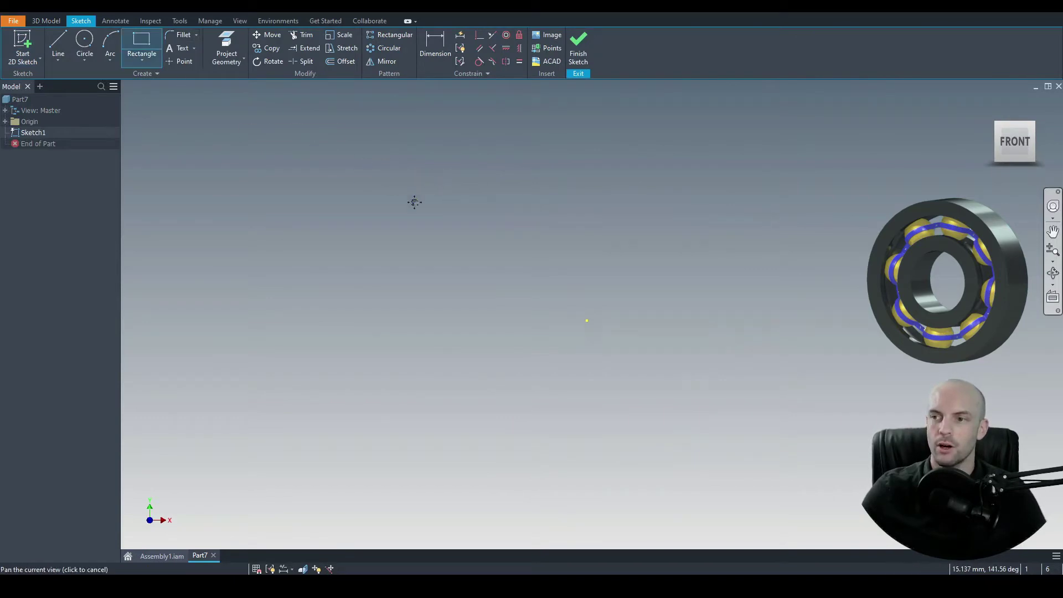
{"action": "left_click", "coordinate": [455, 150]}
{"action": "left_click", "coordinate": [578, 206]}
{"action": "right_click", "coordinate": [339, 139]}
{"action": "left_click", "coordinate": [374, 207]}
Dimension the rectangle's upper edge and set its width to 62 mm
{"action": "scroll", "coordinate": [373, 216], "scroll_direction": "down", "scroll_amount": 2}
{"action": "left_click", "coordinate": [433, 42]}
{"action": "left_click", "coordinate": [457, 213]}
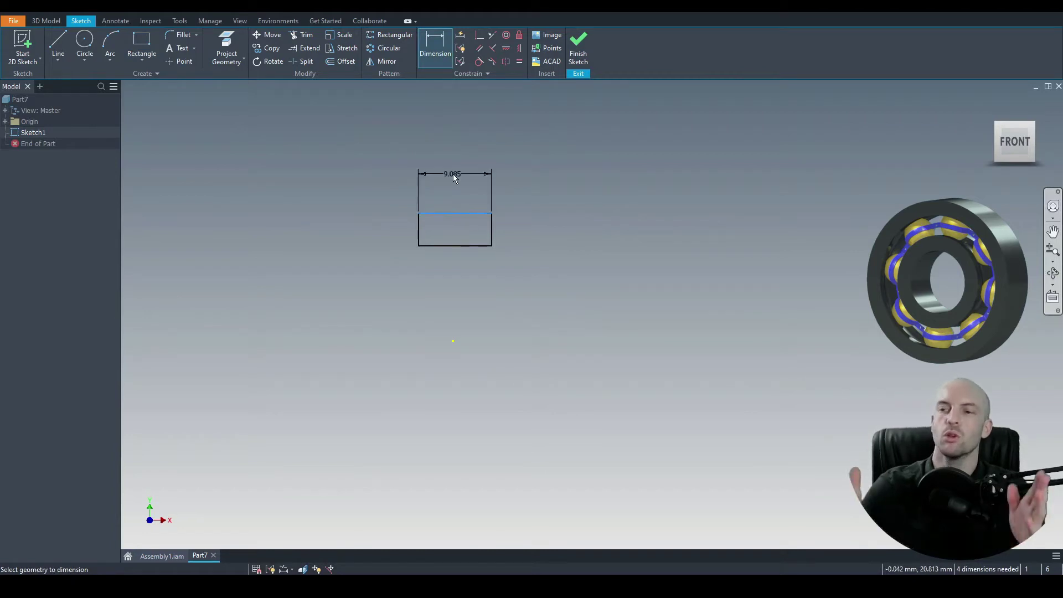
{"action": "type", "text": "1"}
{"action": "left_click", "coordinate": [453, 174]}
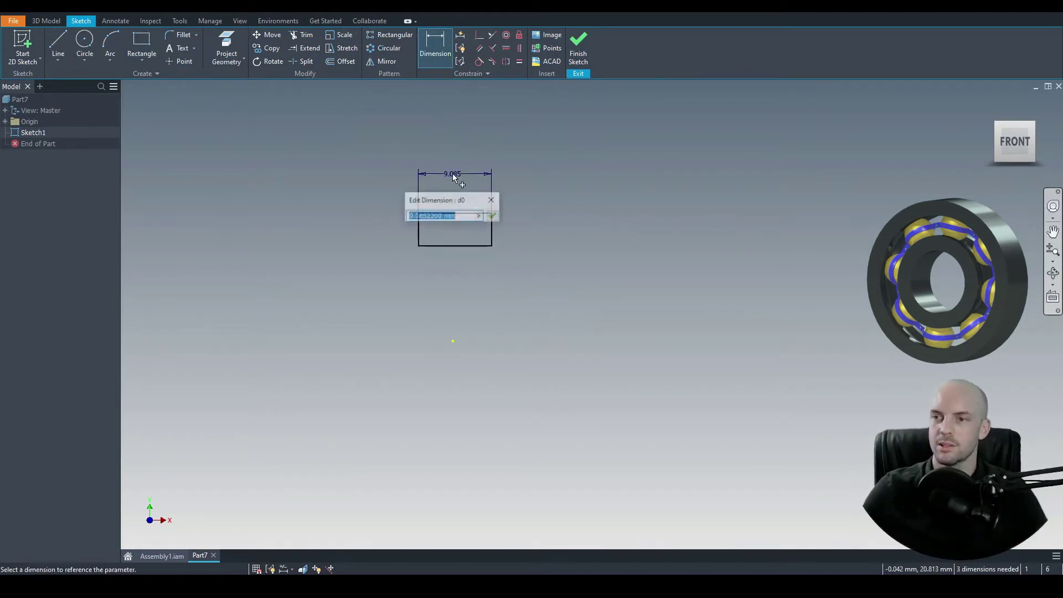
{"action": "type", "text": "25"}
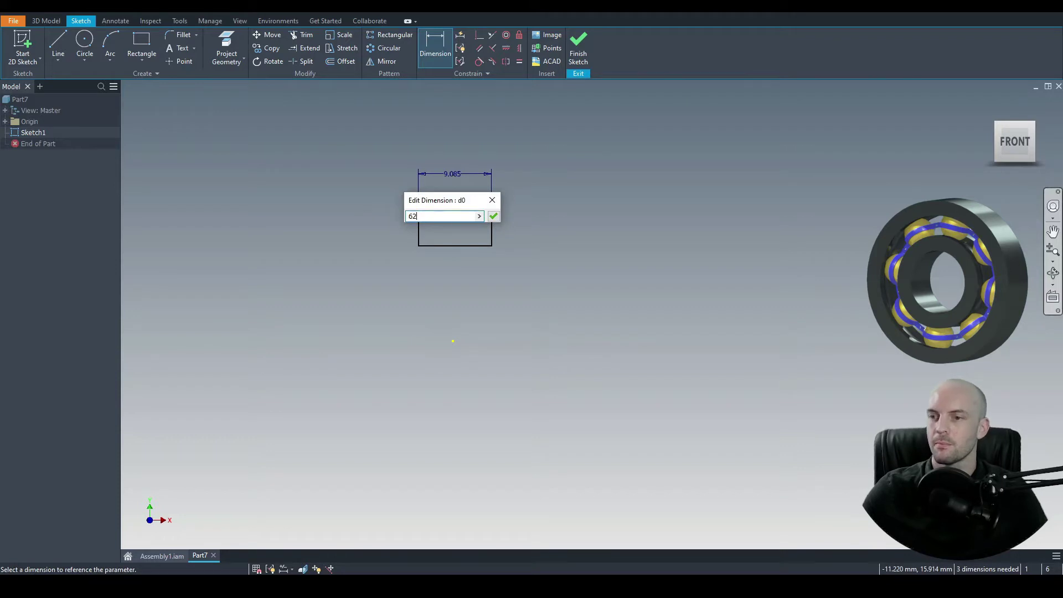
{"action": "key", "text": "Return"}
Dimension the distance from the origin to the rectangle's lower edge as 106 mm
{"action": "scroll", "coordinate": [433, 205], "scroll_direction": "up", "scroll_amount": 3}
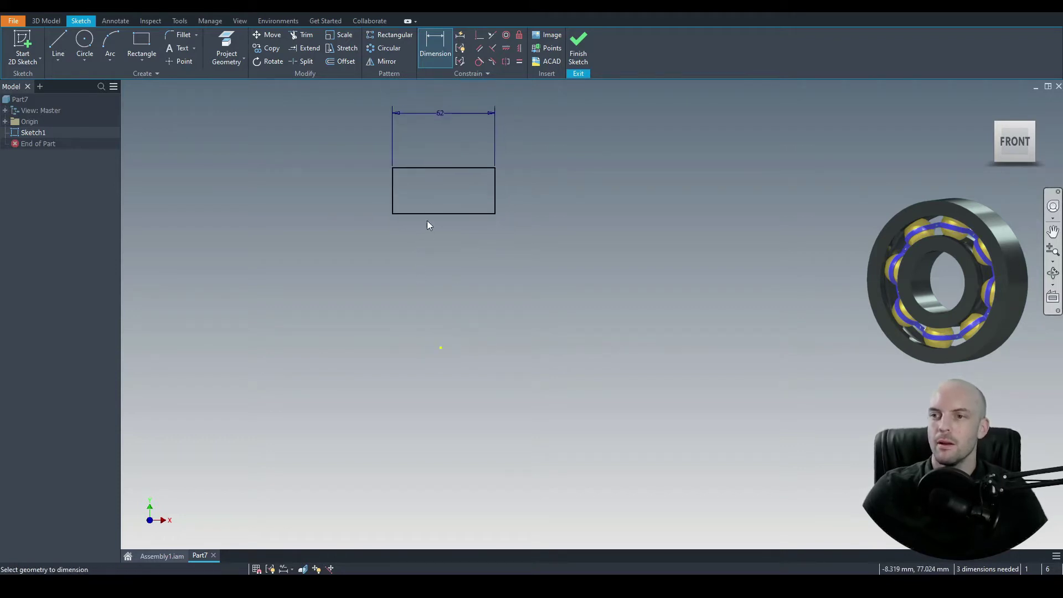
{"action": "left_click", "coordinate": [426, 214]}
{"action": "left_click", "coordinate": [441, 349]}
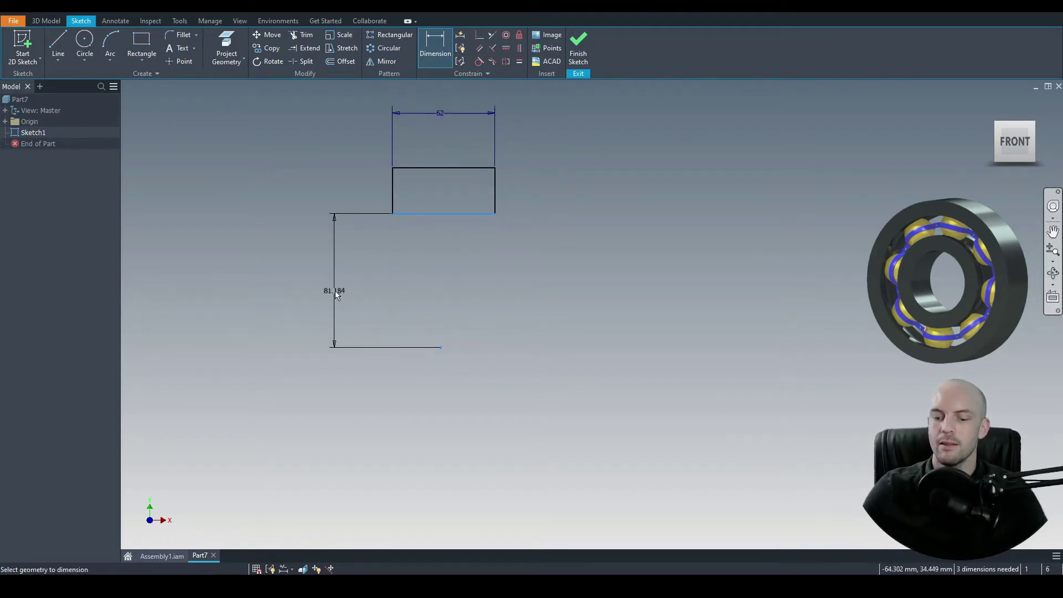
{"action": "left_click", "coordinate": [335, 290]}
{"action": "type", "text": "106"}
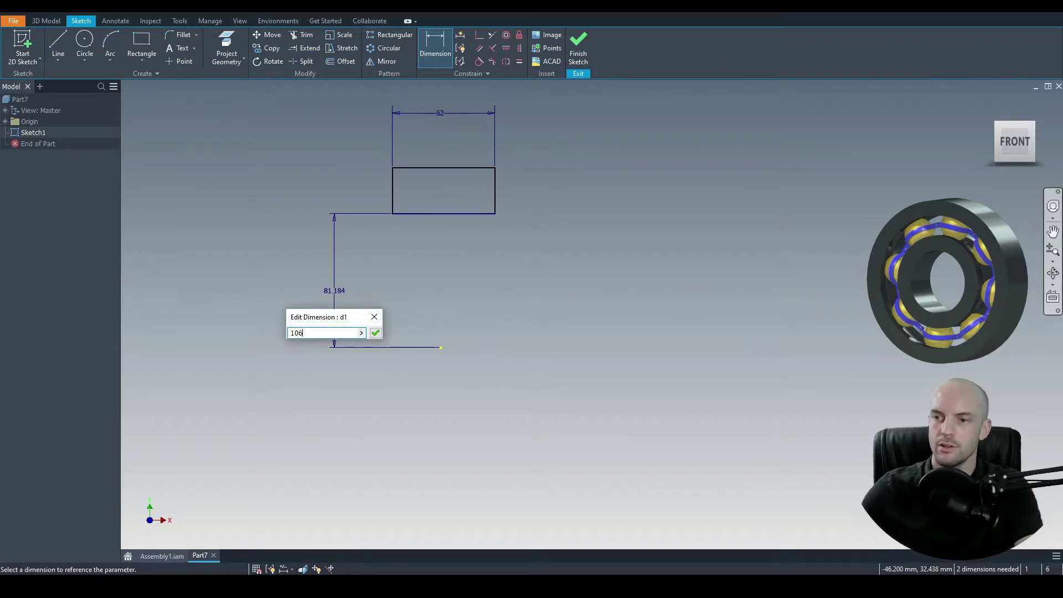
{"action": "key", "text": "Return"}
Dimension the distance from the origin to the rectangle's upper edge as 130 mm
{"action": "left_click", "coordinate": [441, 349]}
{"action": "left_click", "coordinate": [421, 127]}
{"action": "left_click", "coordinate": [259, 210]}
{"action": "type", "text": "130"}
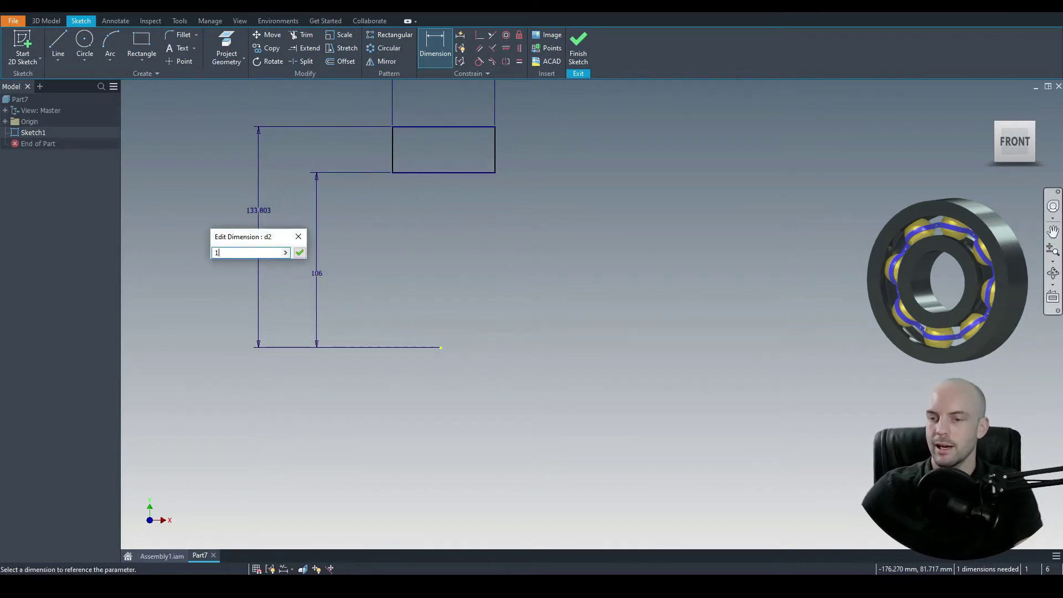
{"action": "key", "text": "Return"}
{"action": "right_click", "coordinate": [552, 207]}
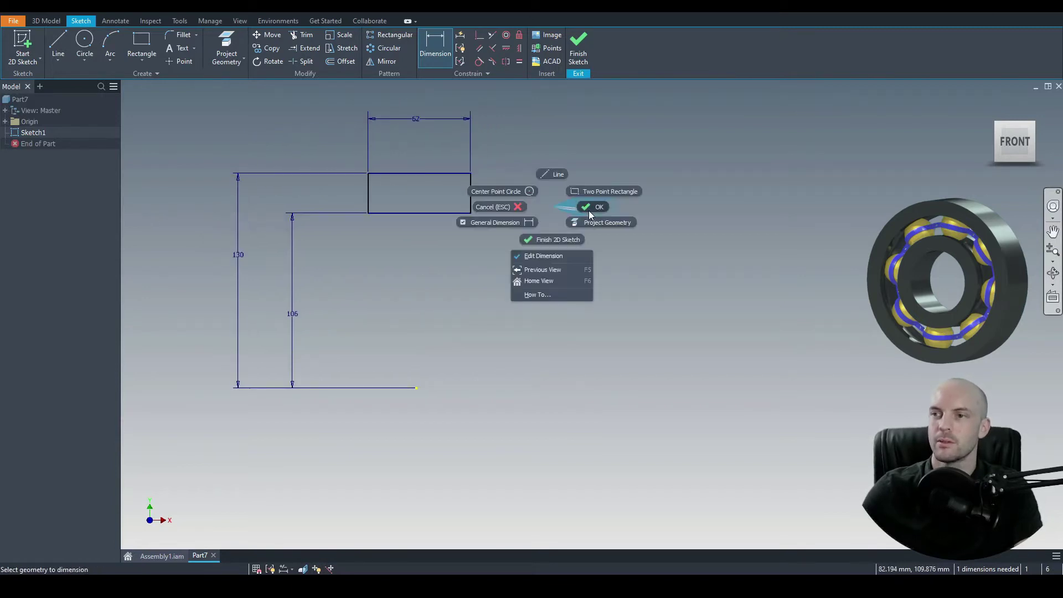
{"action": "left_click", "coordinate": [589, 210]}
Apply a vertical constraint between the midpoint of the rectangle's upper edge and the origin
{"action": "left_click", "coordinate": [520, 48]}
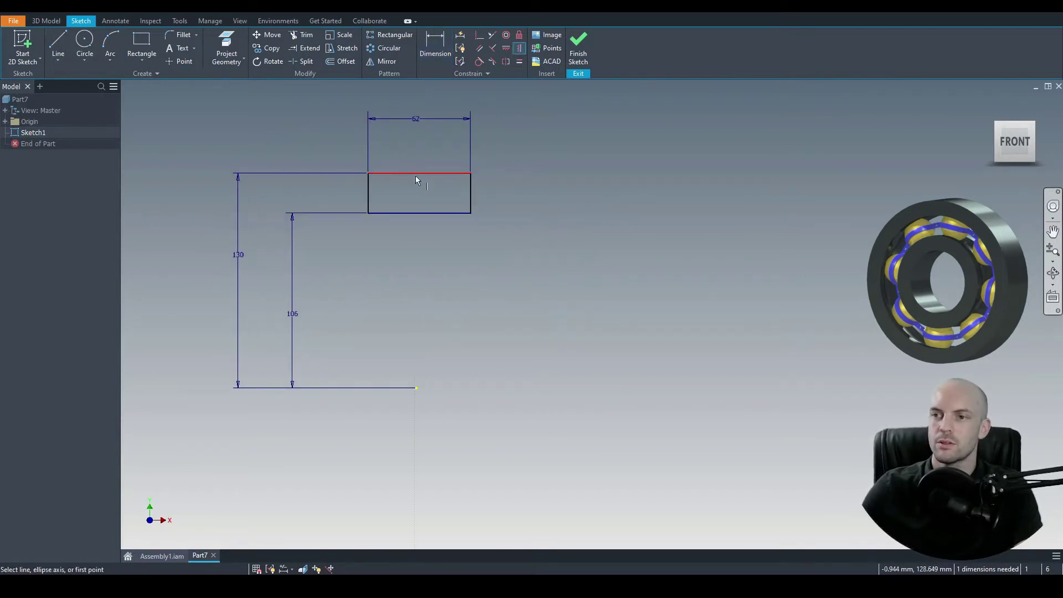
{"action": "left_click", "coordinate": [420, 174]}
{"action": "left_click", "coordinate": [422, 384]}
{"action": "right_click", "coordinate": [610, 228]}
{"action": "key", "text": "Escape"}
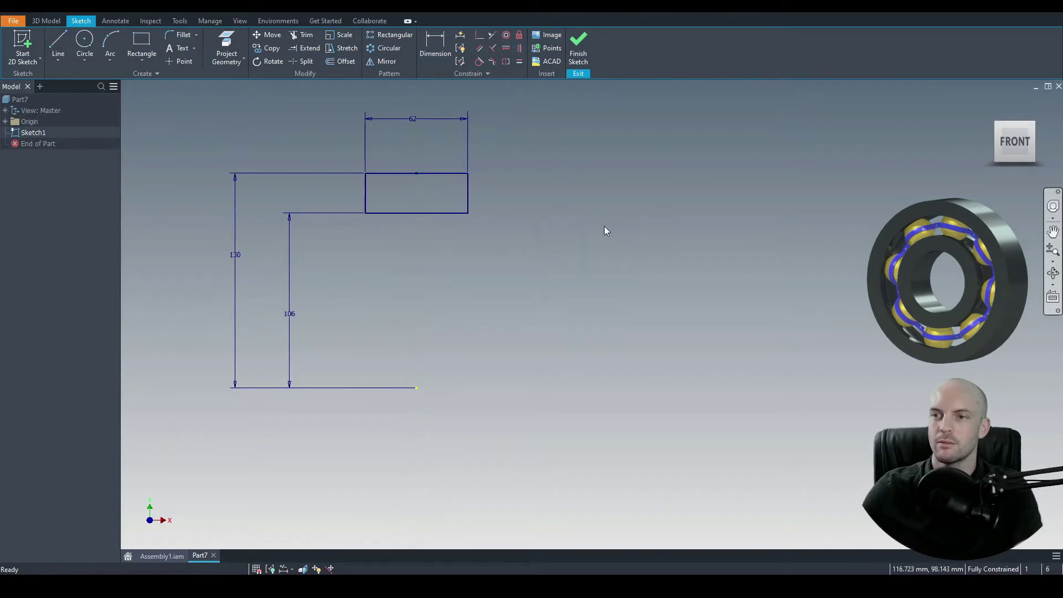
Sketch a circle about 59 mm in diameter between the rectangle and the origin
{"action": "left_click", "coordinate": [84, 45]}
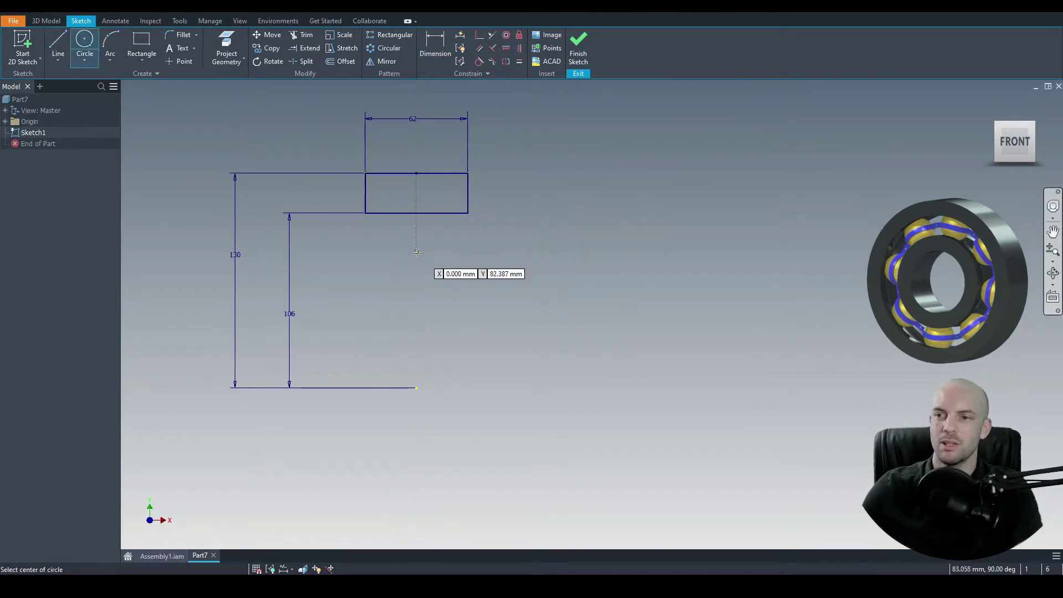
{"action": "left_click", "coordinate": [413, 278]}
{"action": "left_click", "coordinate": [459, 262]}
{"action": "key", "text": "Escape"}
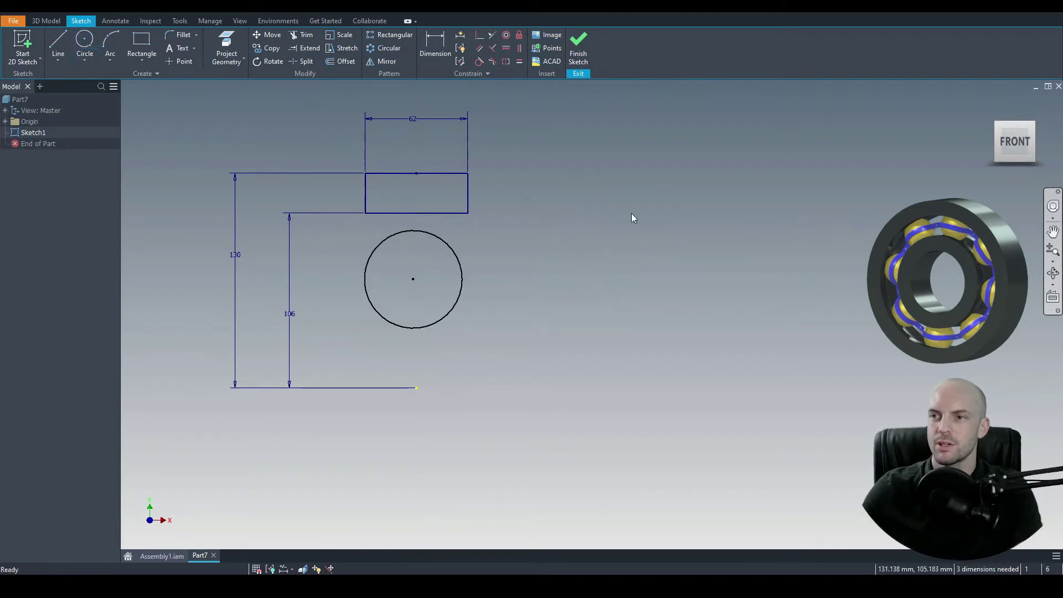
Dimension the circle's diameter as 48 mm
{"action": "left_click", "coordinate": [436, 44]}
{"action": "left_click", "coordinate": [459, 271]}
{"action": "left_click", "coordinate": [503, 263]}
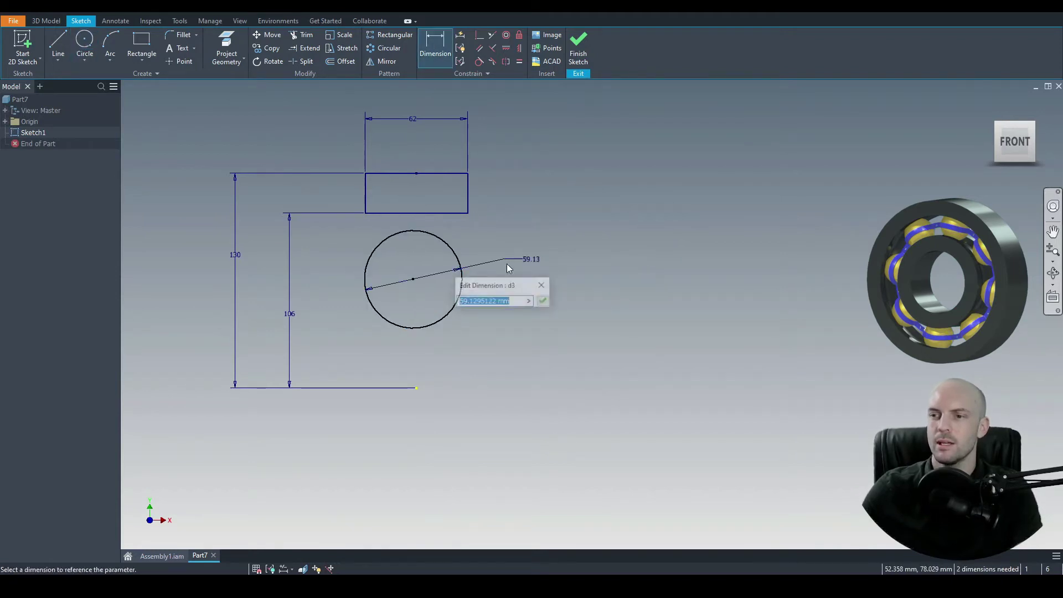
{"action": "type", "text": "48"}
{"action": "key", "text": "Return"}
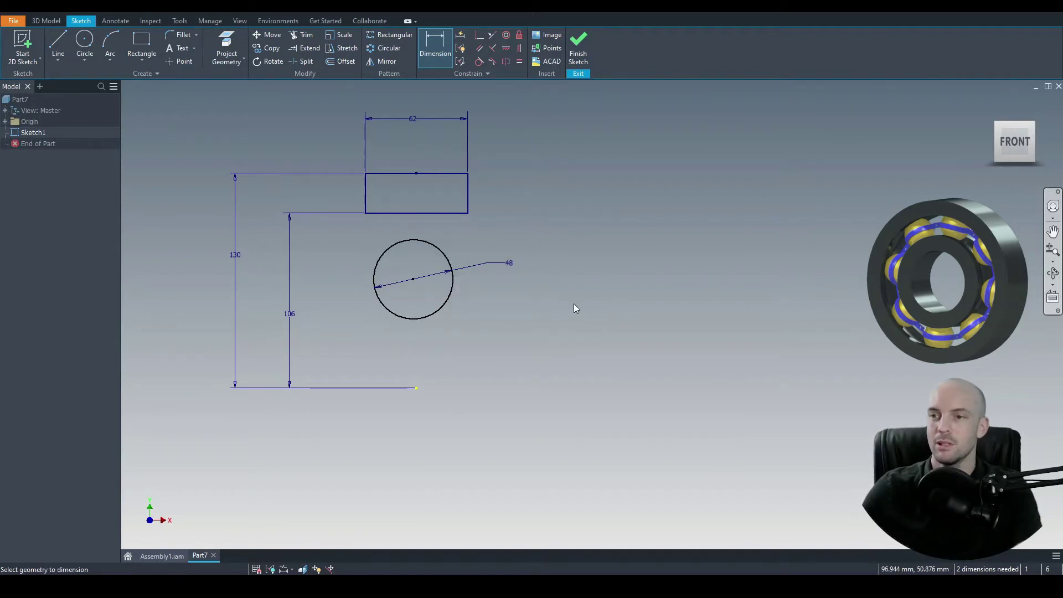
{"action": "right_click", "coordinate": [540, 198]}
{"action": "left_click", "coordinate": [580, 198]}
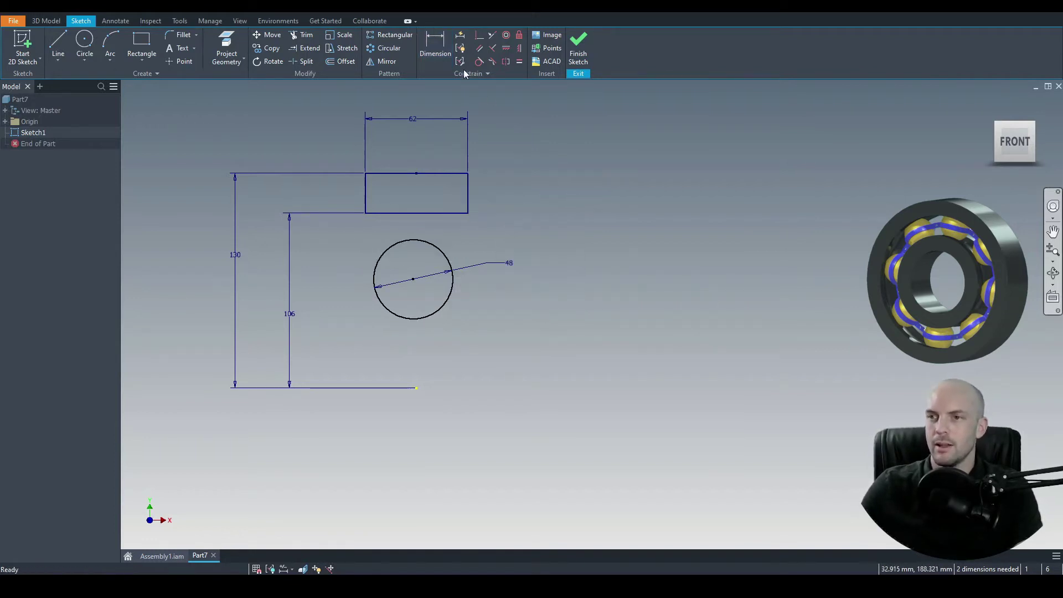
Dimension the circle's center 16 mm below the rectangle's lower edge
{"action": "left_click", "coordinate": [414, 279]}
{"action": "left_click", "coordinate": [458, 214]}
{"action": "left_click", "coordinate": [463, 245]}
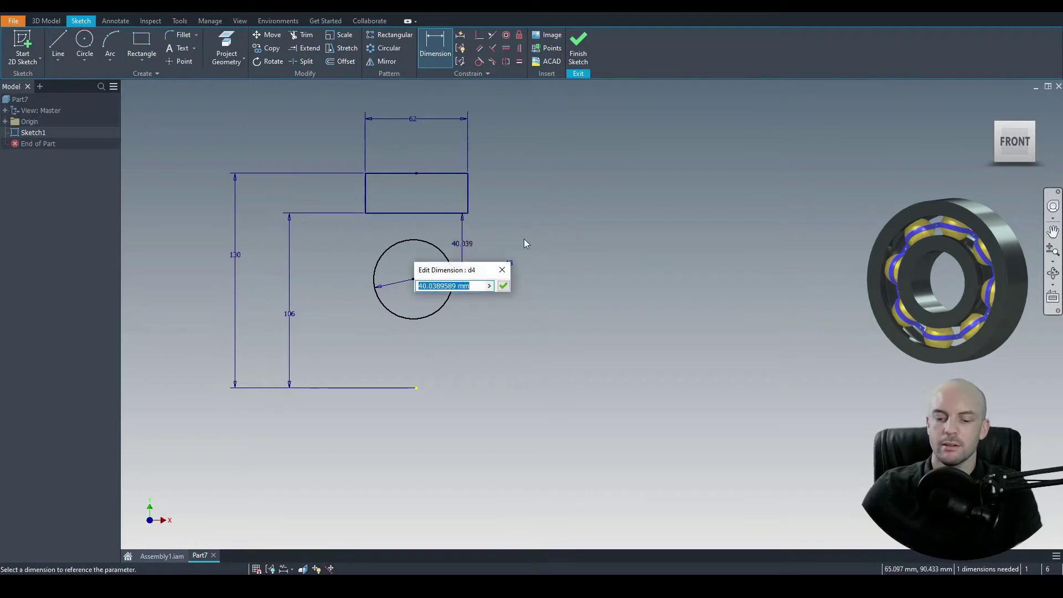
{"action": "type", "text": "16"}
{"action": "key", "text": "Return"}
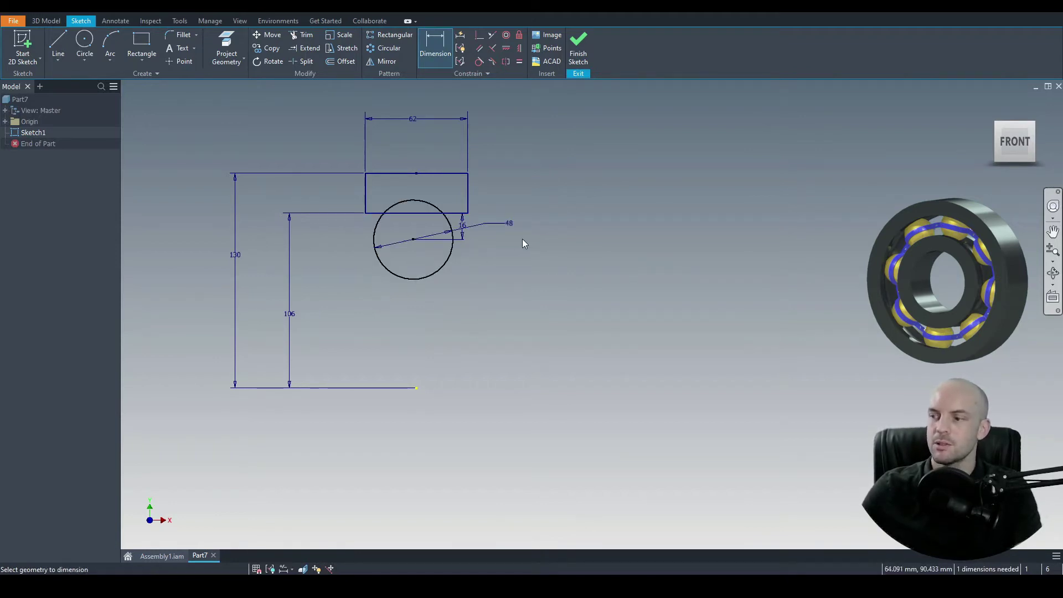
{"action": "right_click", "coordinate": [557, 196]}
{"action": "left_click", "coordinate": [591, 194]}
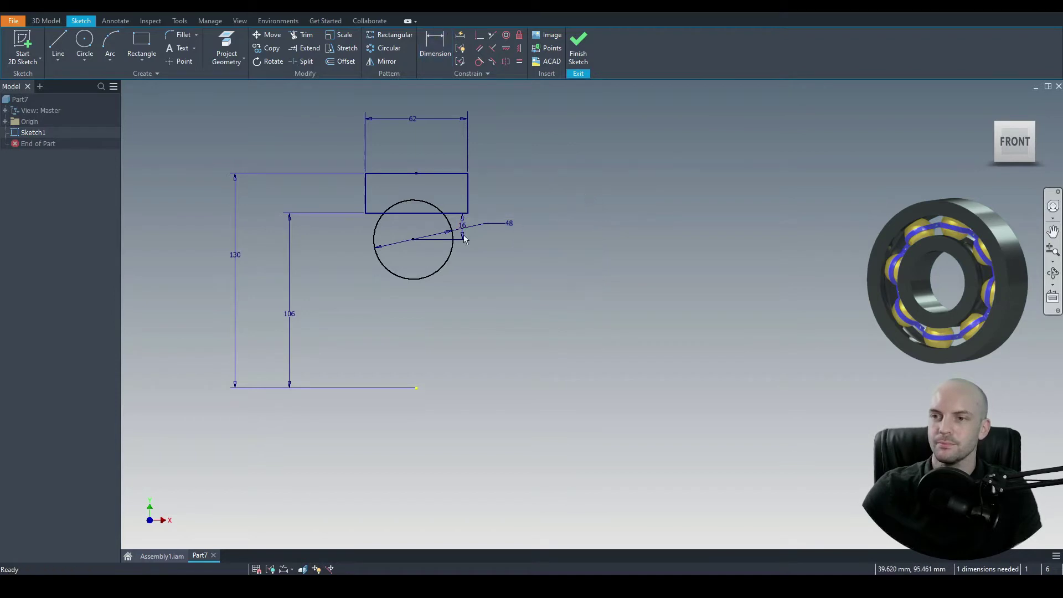
Align the circle's center vertically with the origin using a vertical constraint
{"action": "left_click_drag", "start_coordinate": [416, 240], "coordinate": [434, 240]}
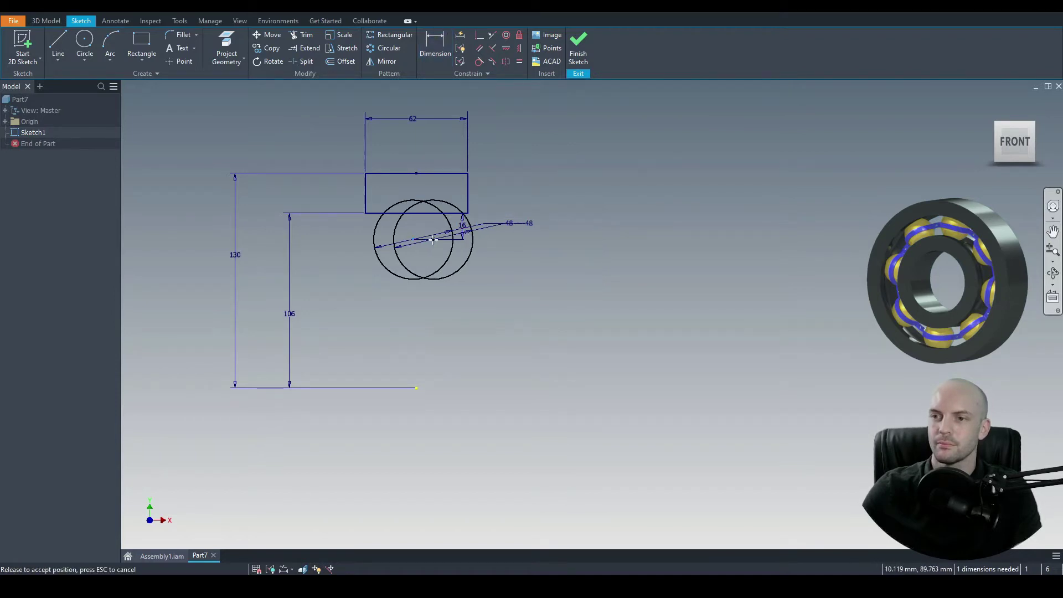
{"action": "left_click", "coordinate": [519, 50]}
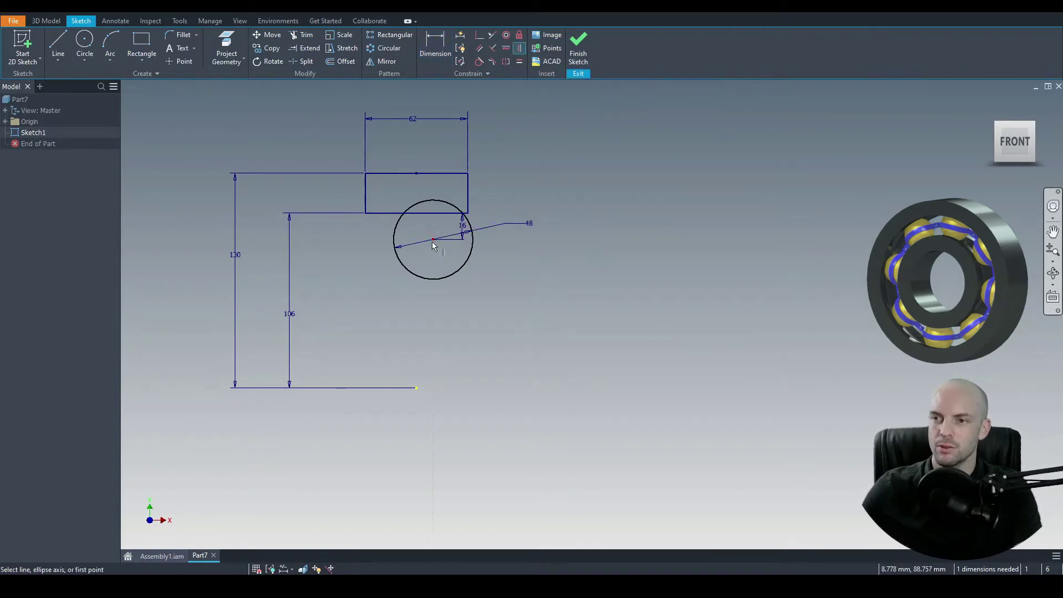
{"action": "left_click", "coordinate": [434, 239]}
{"action": "left_click", "coordinate": [417, 389]}
{"action": "key", "text": "Escape"}
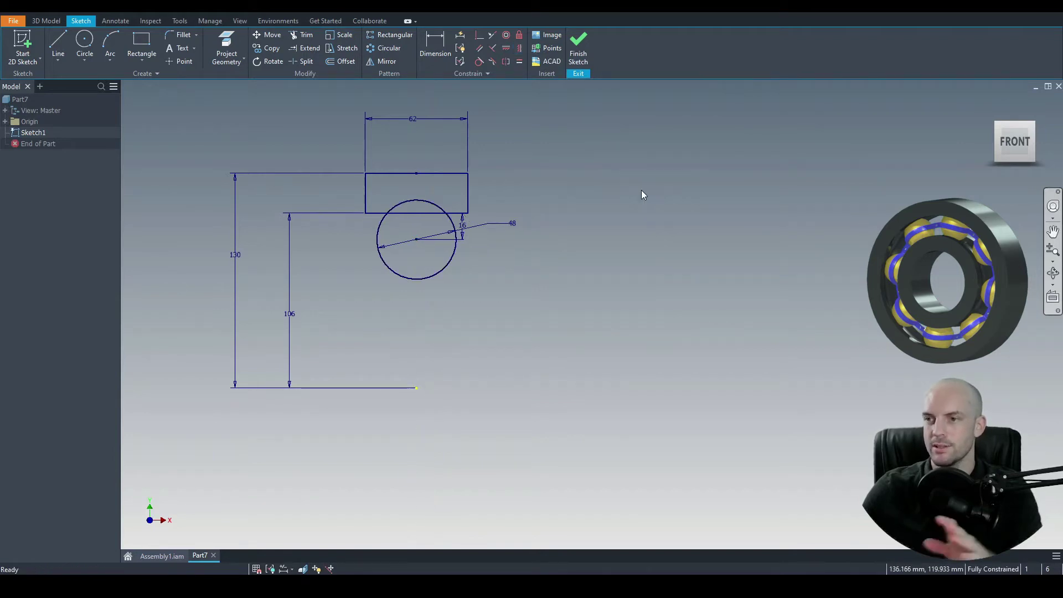
Revolve the rectangle area outside the circle a full 360 degrees around the X axis to form the grooved outer ring
{"action": "key", "text": "Home"}
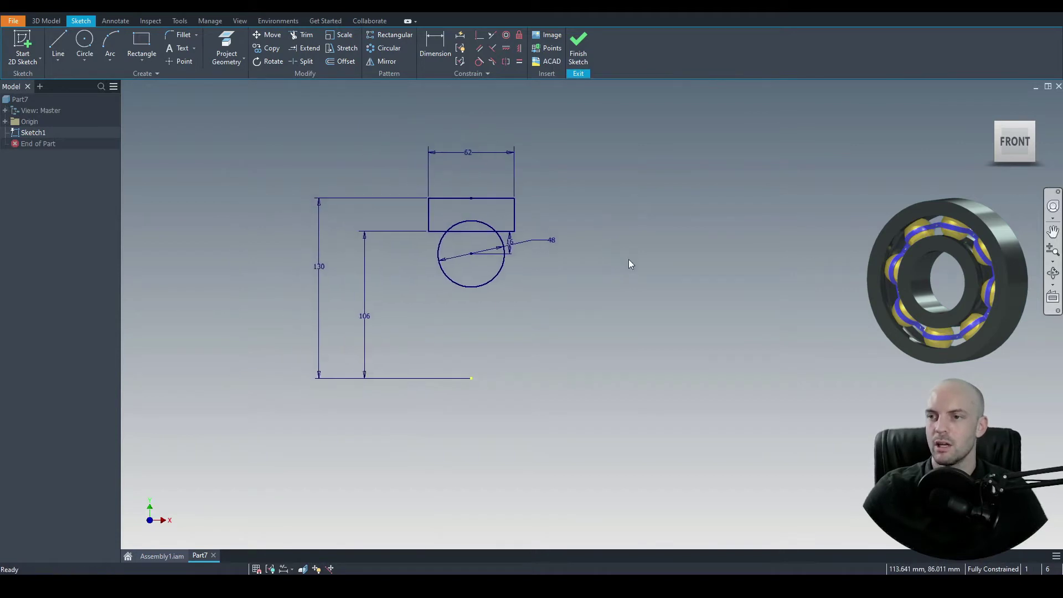
{"action": "left_click", "coordinate": [59, 21]}
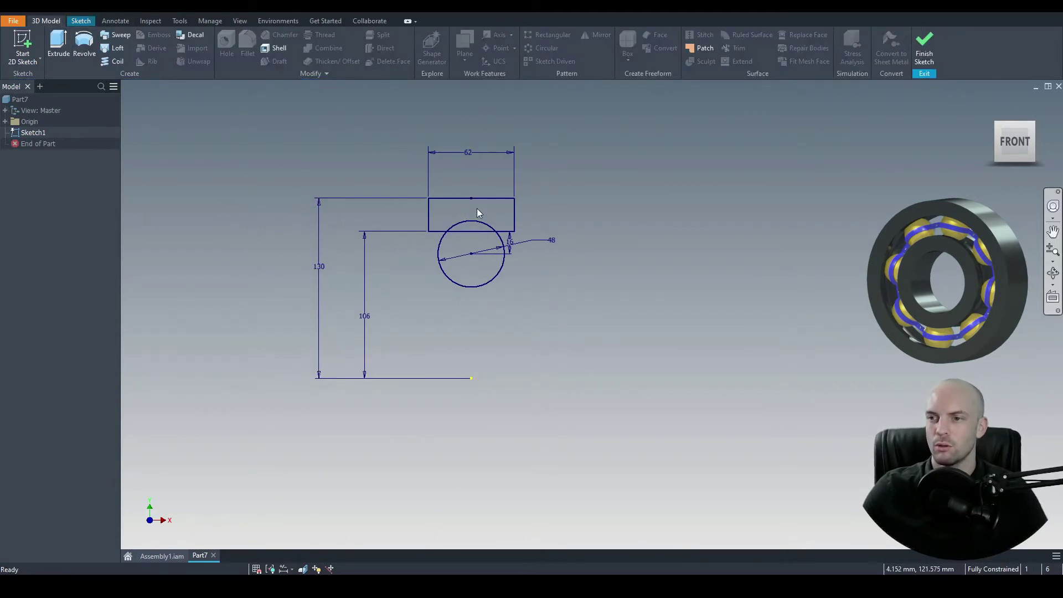
{"action": "left_click", "coordinate": [85, 47]}
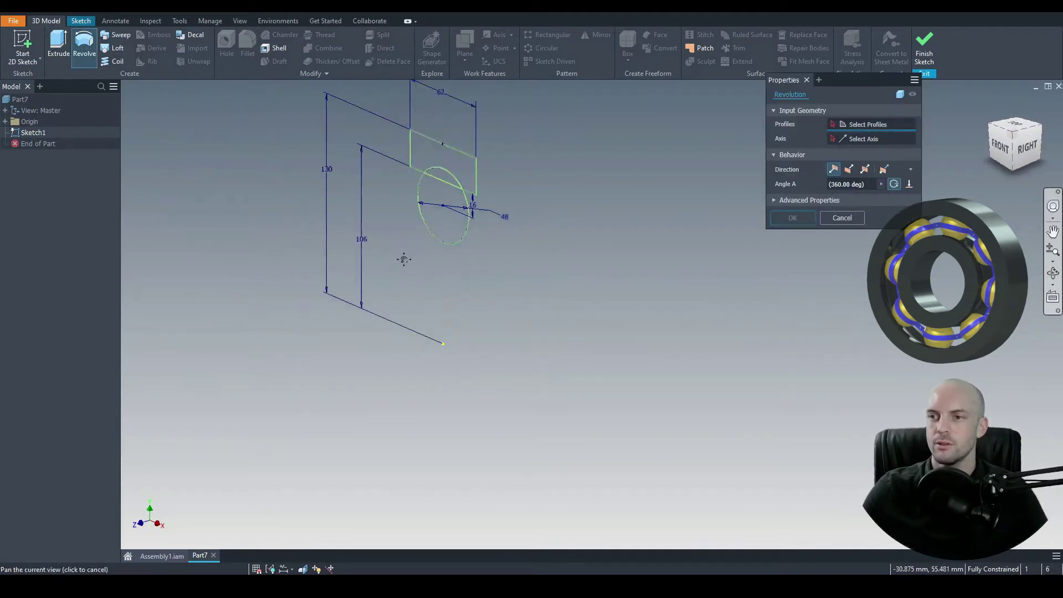
{"action": "left_click", "coordinate": [435, 191]}
{"action": "left_click", "coordinate": [873, 139]}
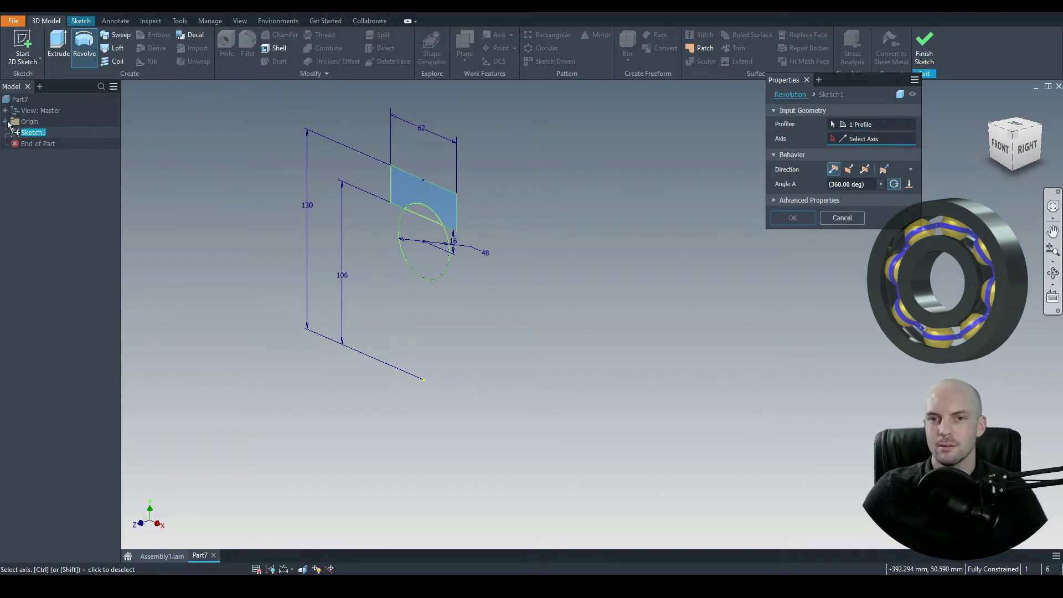
{"action": "left_click", "coordinate": [6, 122]}
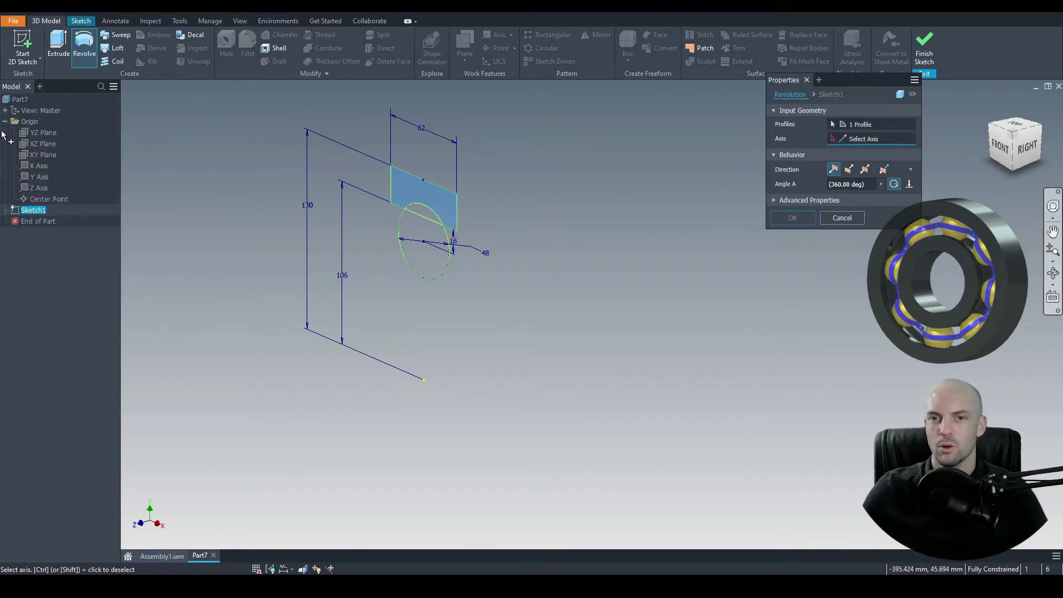
{"action": "left_click", "coordinate": [35, 165]}
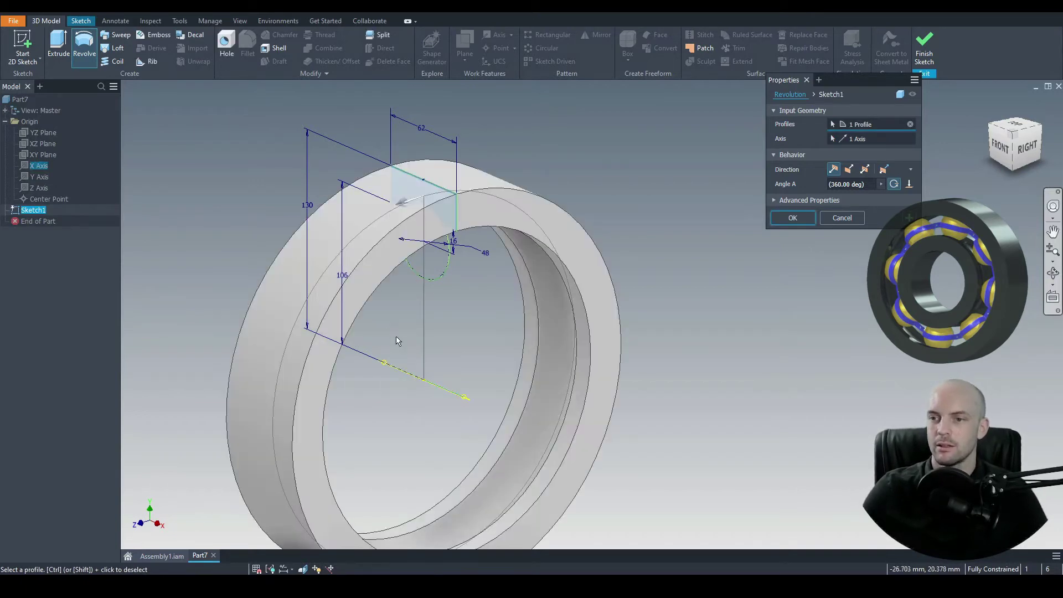
{"action": "scroll", "coordinate": [397, 337], "scroll_direction": "down", "scroll_amount": 3}
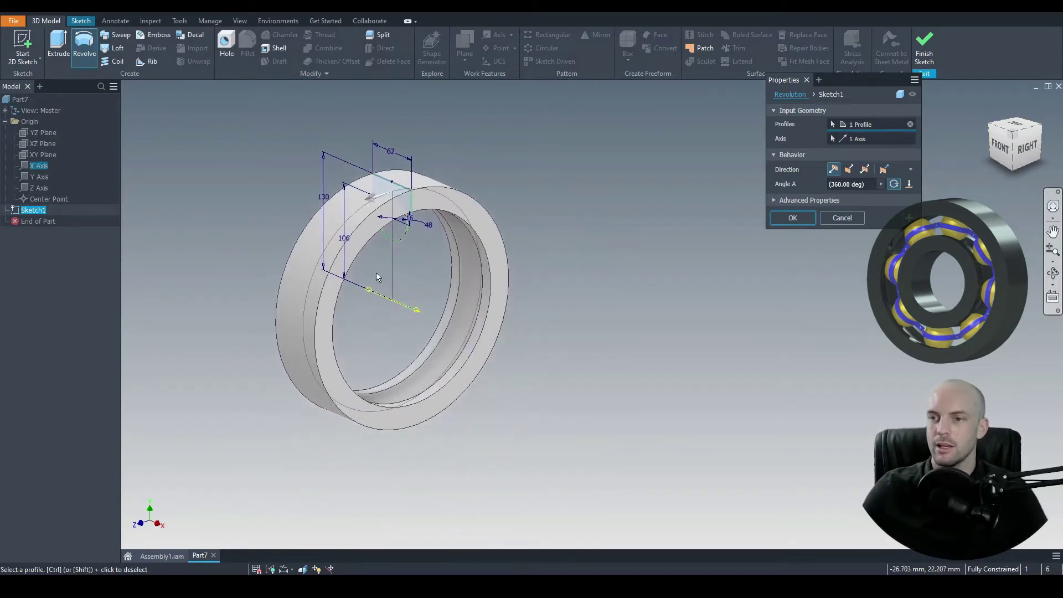
{"action": "left_click", "coordinate": [793, 218]}
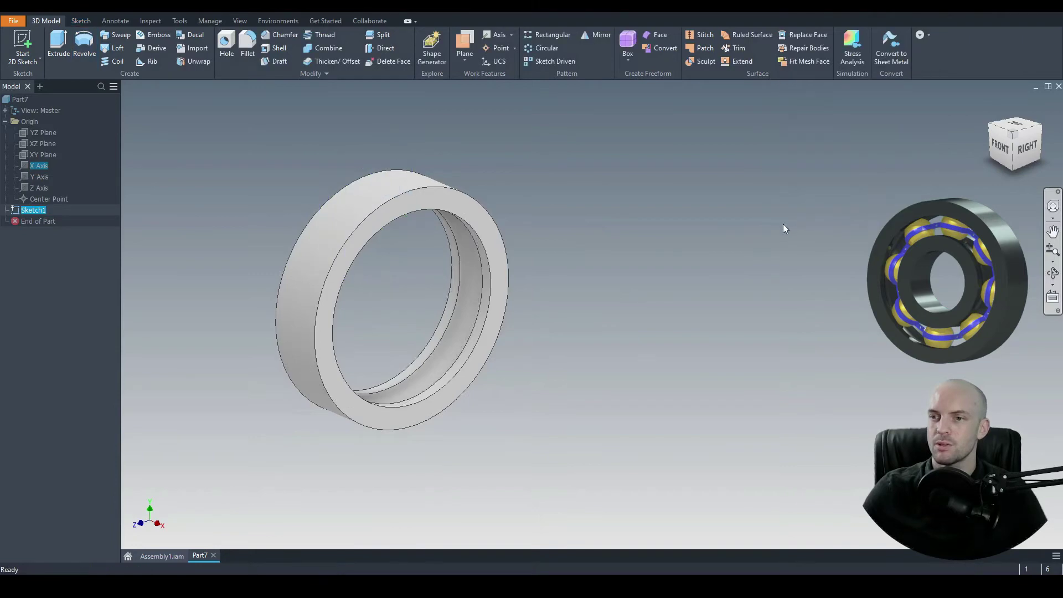
Apply the Steel - Polished appearance to the ring
{"action": "left_click", "coordinate": [272, 12]}
{"action": "left_click_drag", "start_coordinate": [358, 125], "coordinate": [354, 310]}
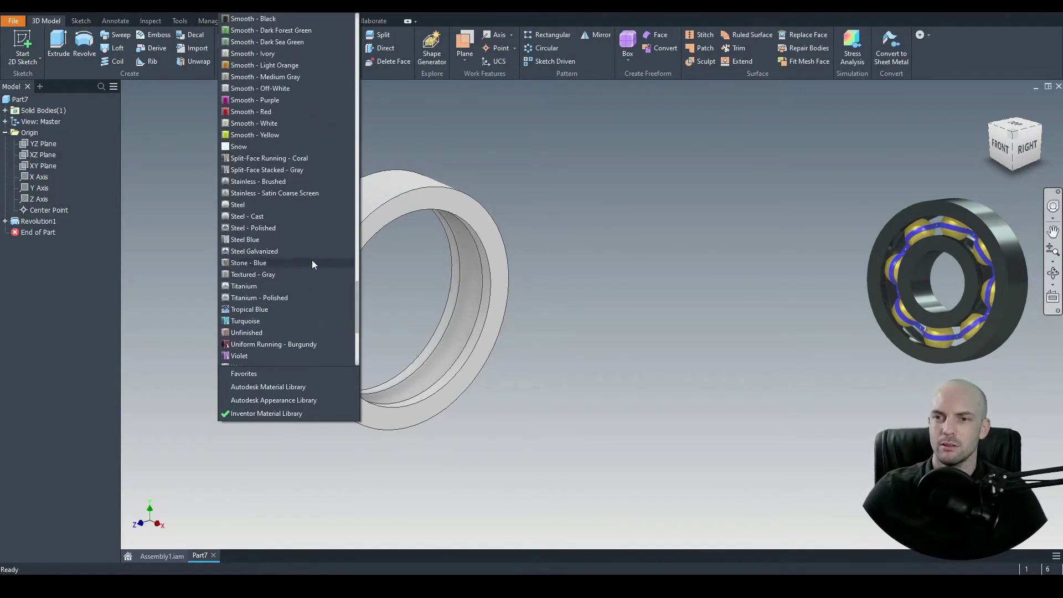
{"action": "left_click", "coordinate": [268, 228]}
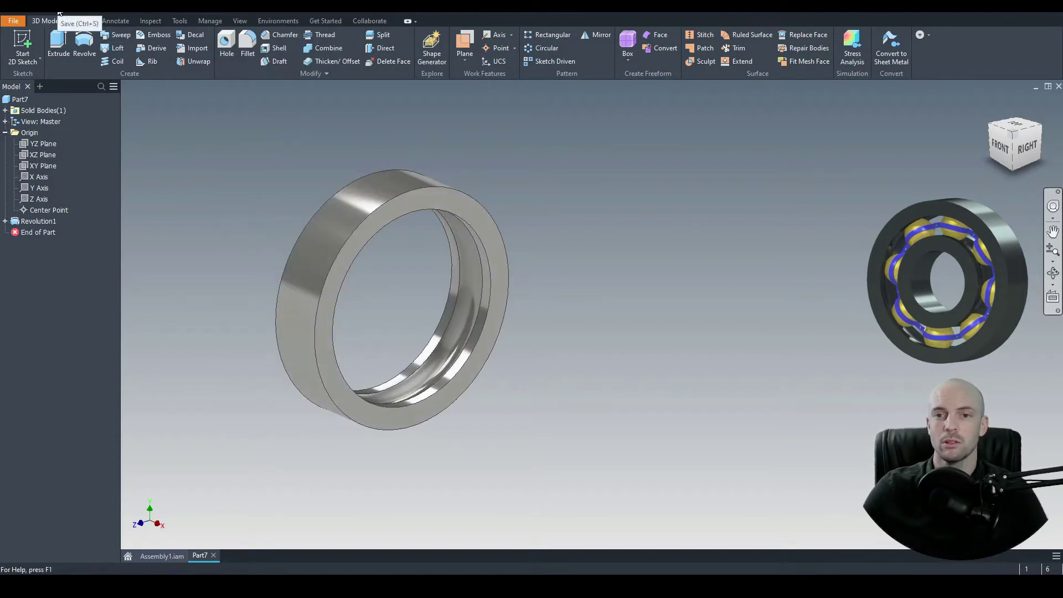
Save the finished ring part in the Tutorial folder as Outer Race
{"action": "left_click", "coordinate": [60, 13]}
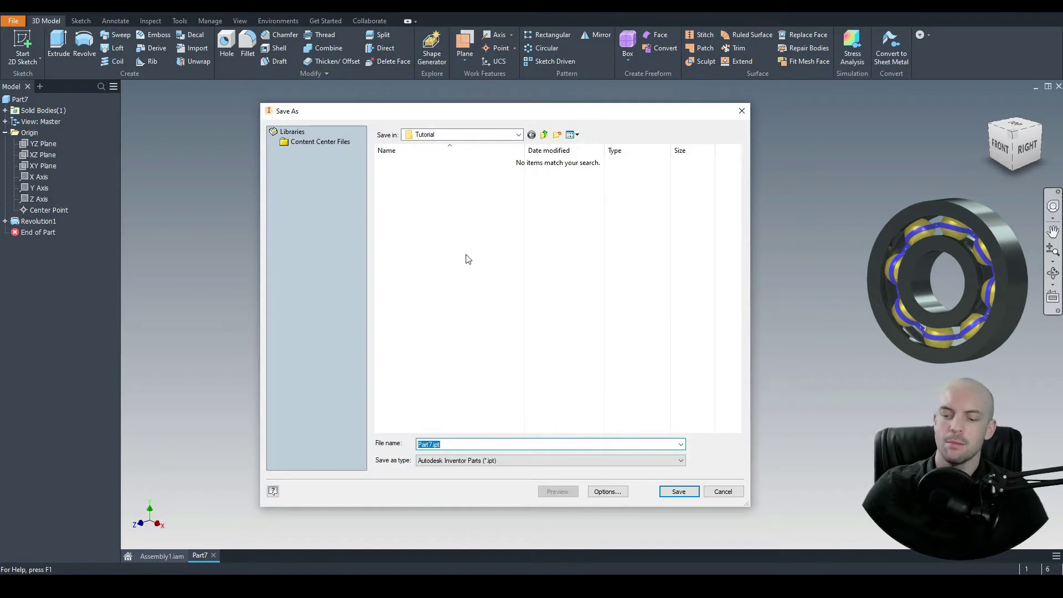
{"action": "type", "text": "Outer Race"}
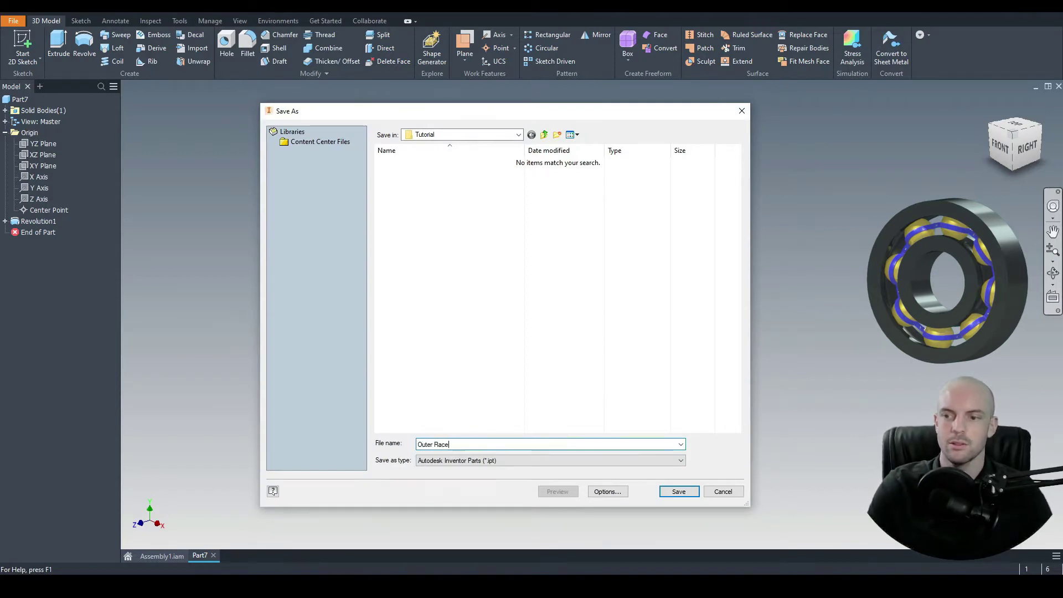
{"action": "left_click", "coordinate": [679, 491]}
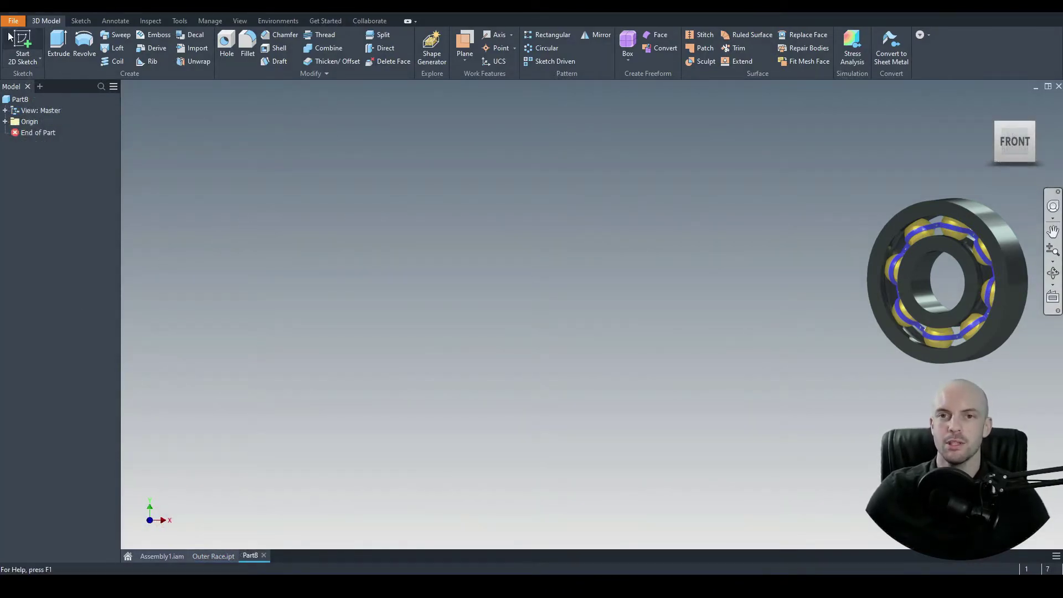
Start a sketch on the XY plane of the new part and draw a rectangle about 20 mm wide above the origin
{"action": "left_click", "coordinate": [22, 44]}
{"action": "left_click", "coordinate": [528, 169]}
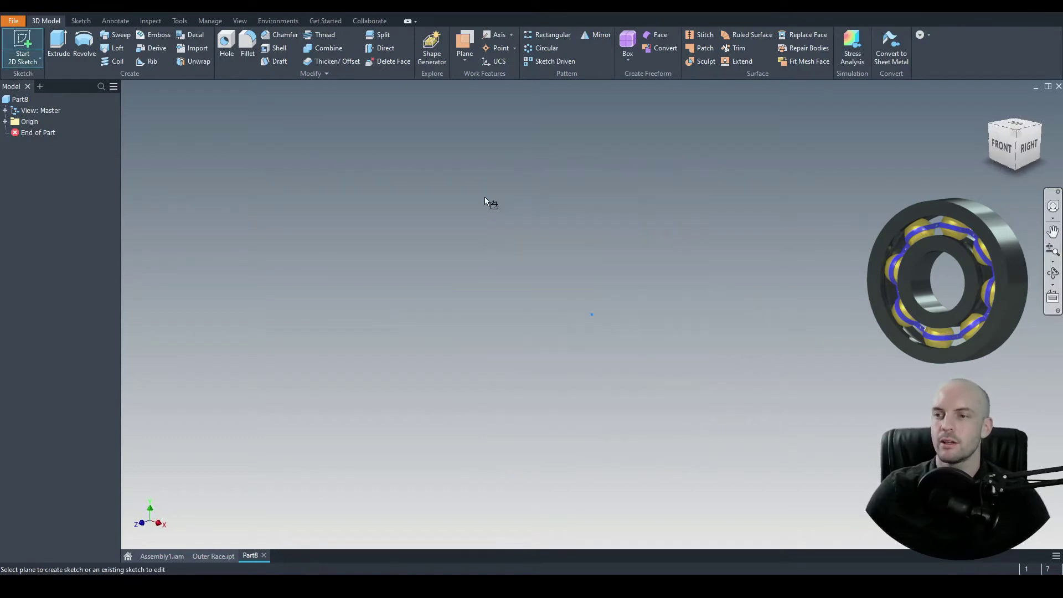
{"action": "left_click", "coordinate": [142, 44]}
{"action": "left_click", "coordinate": [376, 190]}
{"action": "left_click", "coordinate": [472, 234]}
{"action": "right_click", "coordinate": [360, 128]}
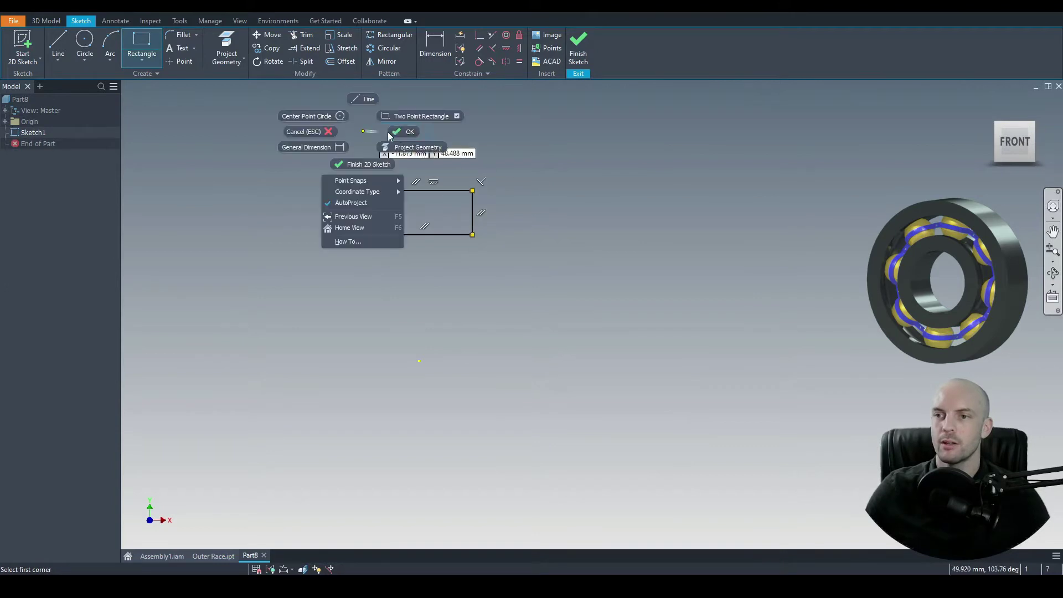
{"action": "left_click", "coordinate": [363, 100]}
Dimension the rectangle's width as 62 mm
{"action": "left_click", "coordinate": [432, 45]}
{"action": "left_click", "coordinate": [429, 152]}
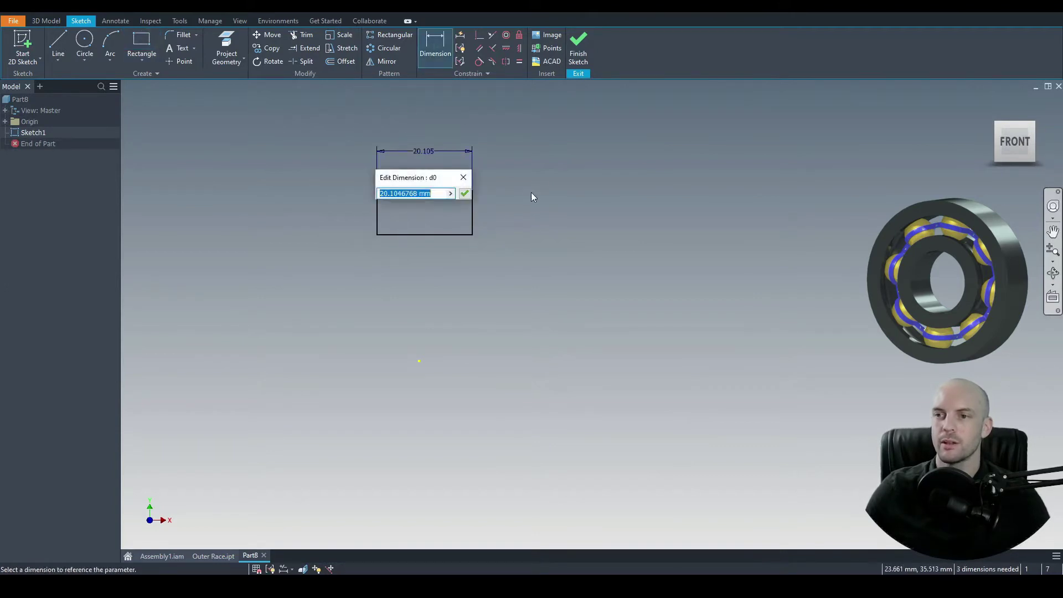
{"action": "type", "text": "62"}
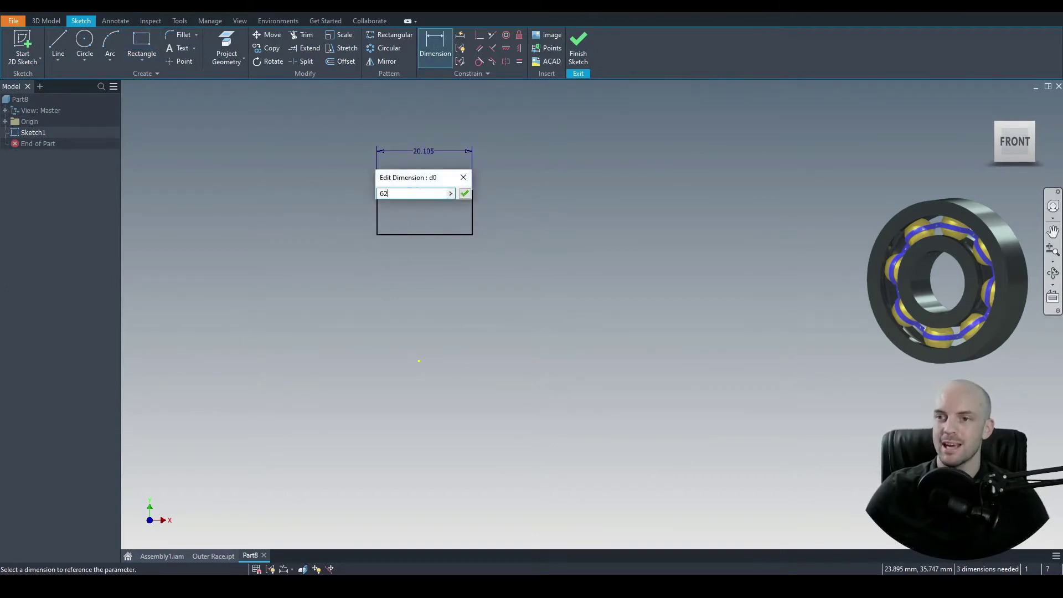
{"action": "key", "text": "Return"}
{"action": "right_click", "coordinate": [296, 196]}
{"action": "left_click", "coordinate": [332, 195]}
Align the midpoint of the rectangle's lower edge vertically with the origin using a vertical constraint
{"action": "left_click", "coordinate": [519, 48]}
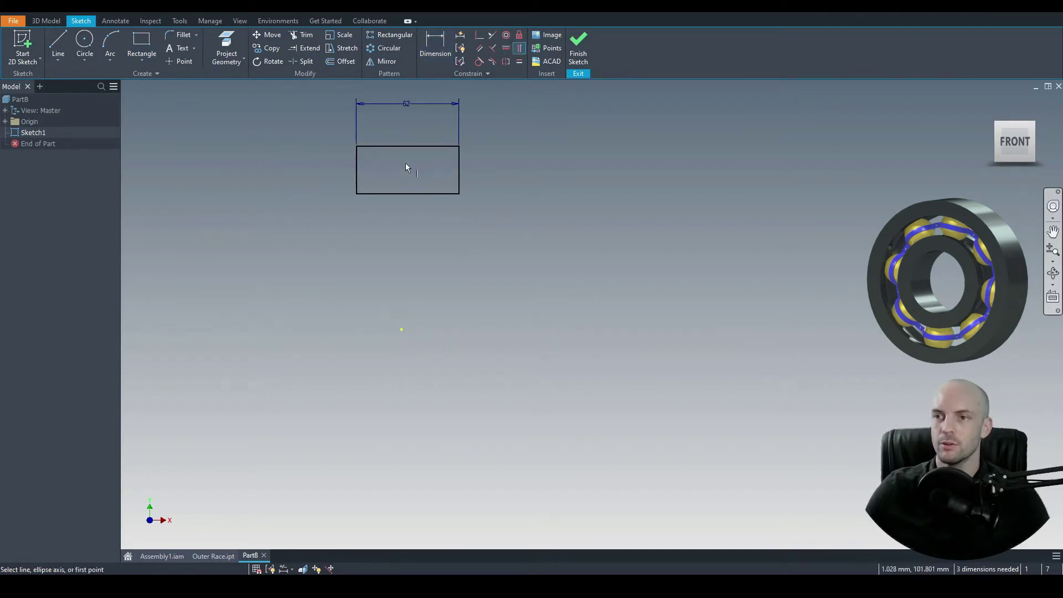
{"action": "left_click", "coordinate": [408, 194]}
{"action": "left_click", "coordinate": [402, 330]}
{"action": "right_click", "coordinate": [260, 204]}
{"action": "left_click", "coordinate": [294, 202]}
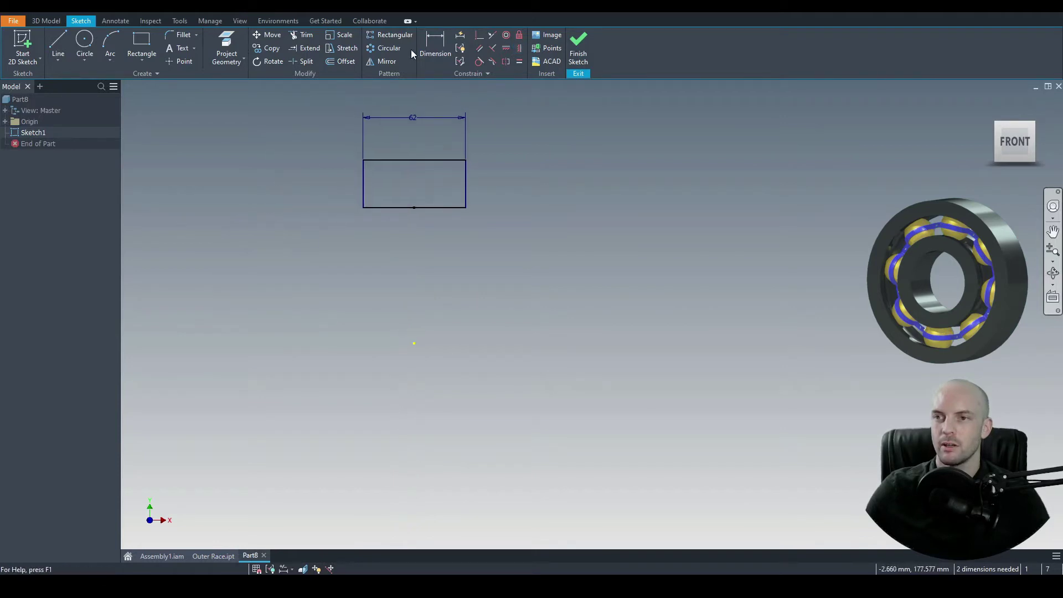
Dimension the rectangle's lower edge 50 mm above the origin
{"action": "left_click", "coordinate": [435, 45]}
{"action": "left_click", "coordinate": [396, 207]}
{"action": "left_click", "coordinate": [413, 343]}
{"action": "left_click", "coordinate": [374, 280]}
{"action": "type", "text": "50"}
{"action": "key", "text": "Return"}
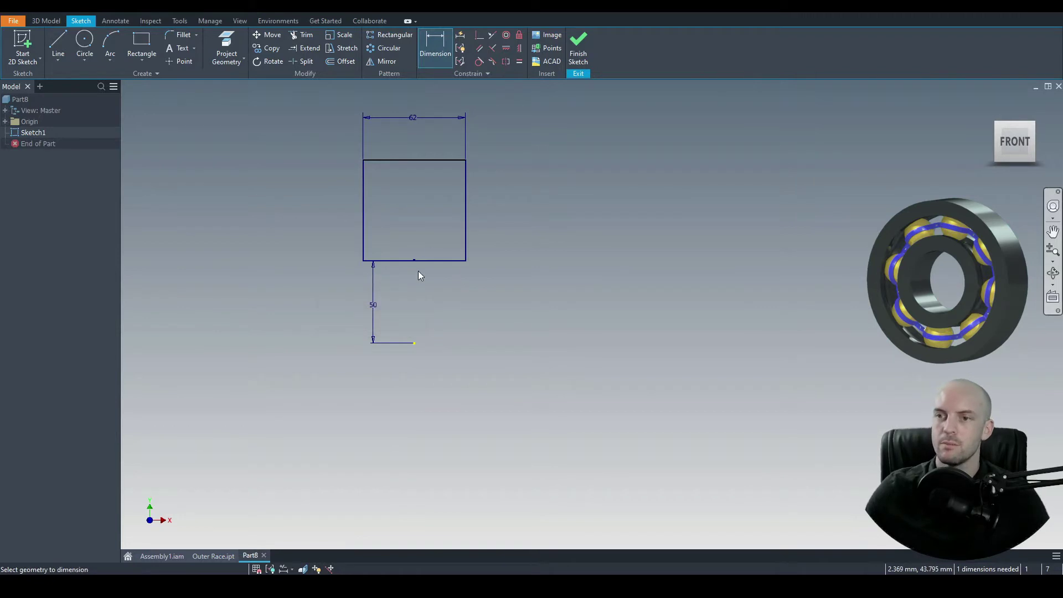
Dimension the rectangle's upper edge 74 mm above the origin
{"action": "left_click", "coordinate": [414, 343]}
{"action": "left_click", "coordinate": [281, 265]}
{"action": "type", "text": "74"}
{"action": "key", "text": "Return"}
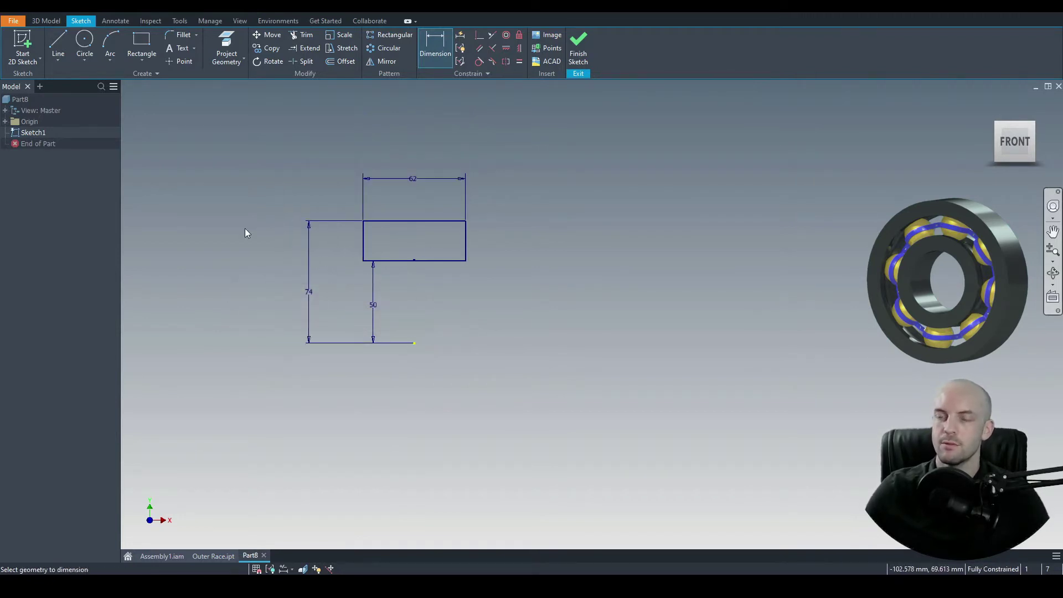
Sketch a circle about 21 mm in diameter above the middle of the rectangle's upper edge
{"action": "scroll", "coordinate": [424, 244], "scroll_direction": "up", "scroll_amount": 3}
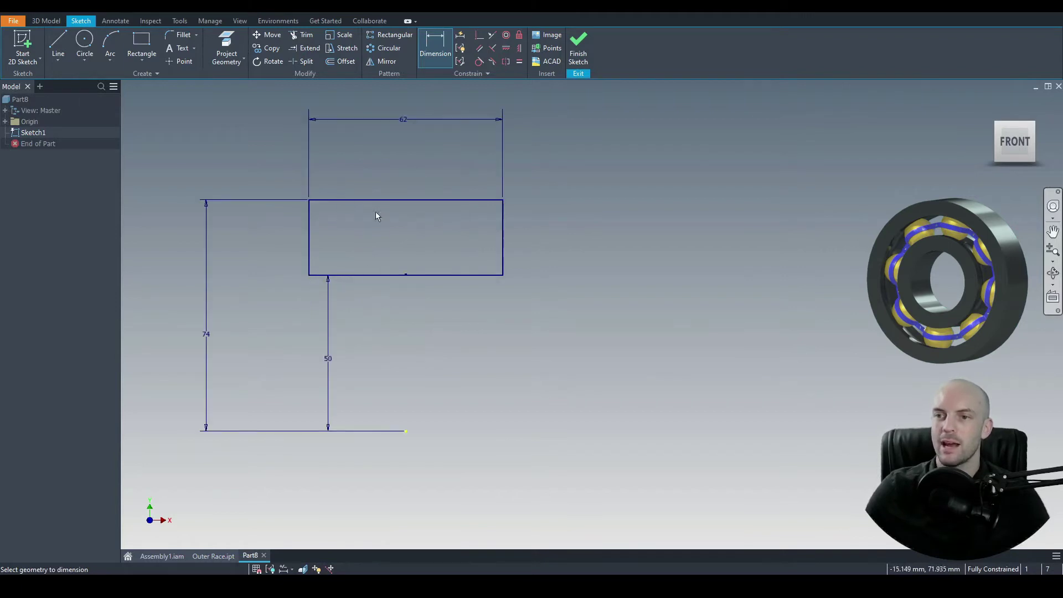
{"action": "left_click", "coordinate": [84, 44]}
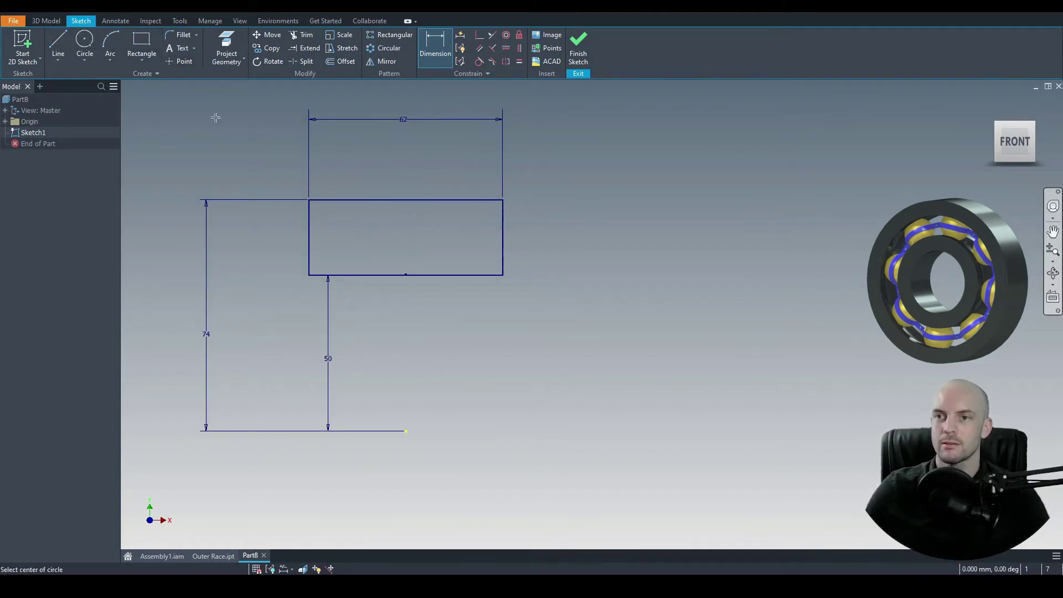
{"action": "left_click", "coordinate": [405, 133]}
{"action": "left_click", "coordinate": [429, 156]}
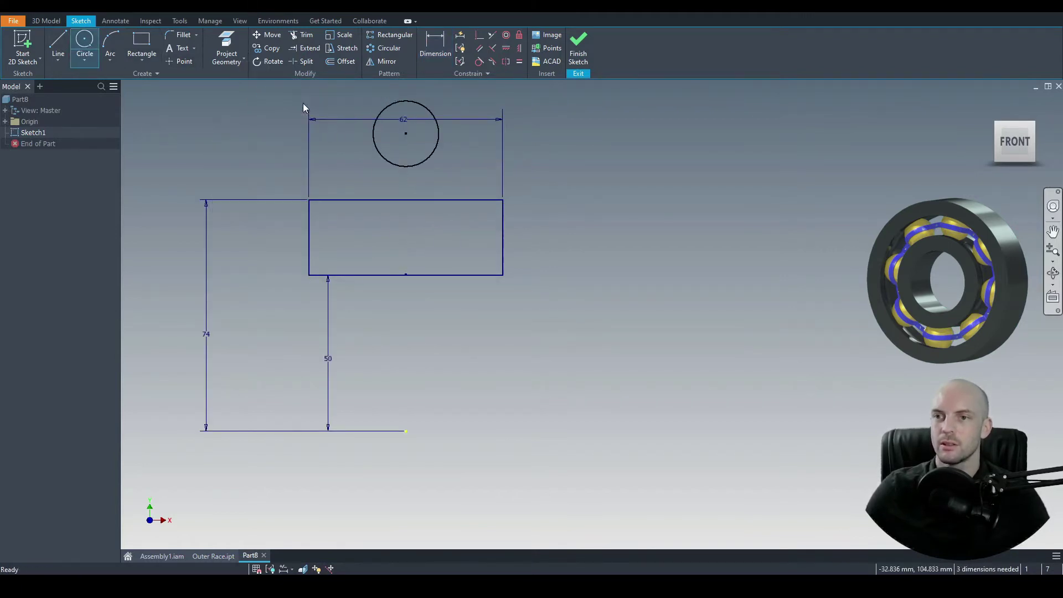
{"action": "key", "text": "Escape"}
Align the circle's center vertically with the origin using a vertical constraint
{"action": "left_click", "coordinate": [515, 48]}
{"action": "left_click", "coordinate": [405, 133]}
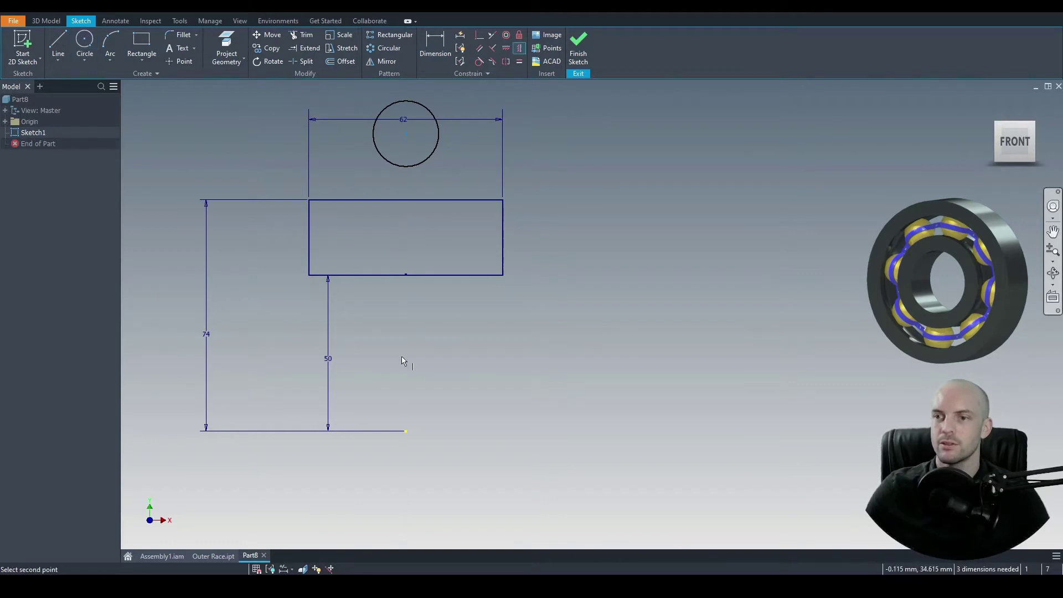
{"action": "left_click", "coordinate": [406, 432]}
{"action": "right_click", "coordinate": [609, 197]}
{"action": "left_click", "coordinate": [652, 176]}
Dimension the circle's diameter as 48 mm
{"action": "left_click", "coordinate": [431, 45]}
{"action": "left_click", "coordinate": [440, 124]}
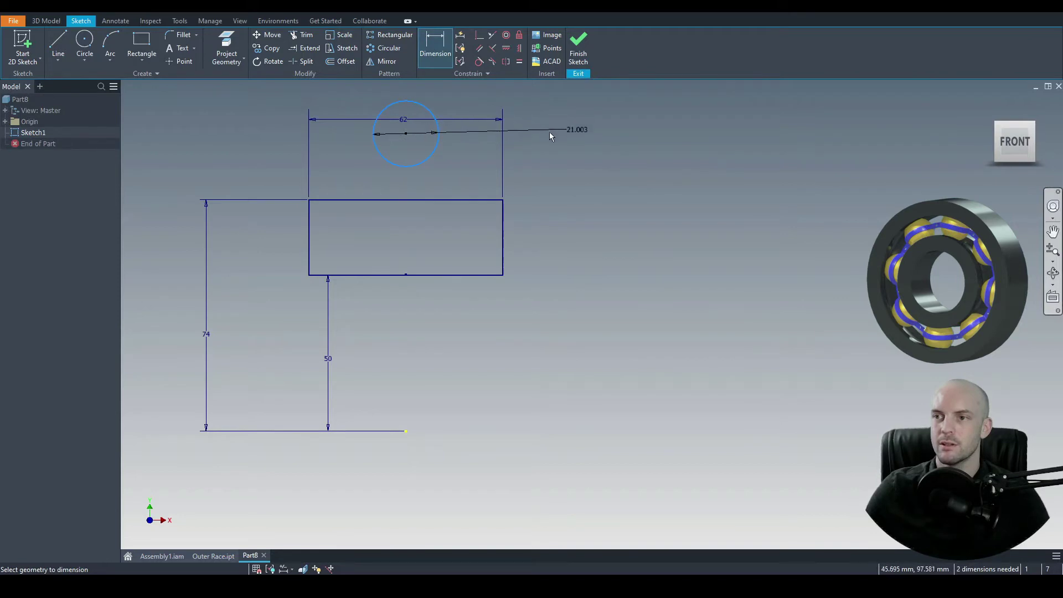
{"action": "left_click", "coordinate": [562, 158]}
{"action": "type", "text": "48"}
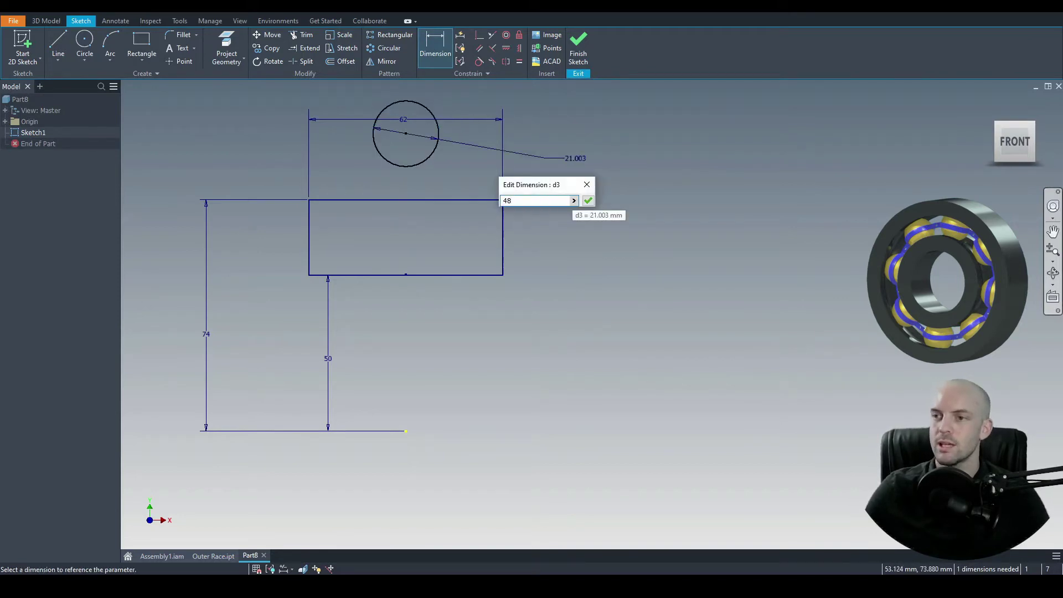
{"action": "key", "text": "Return"}
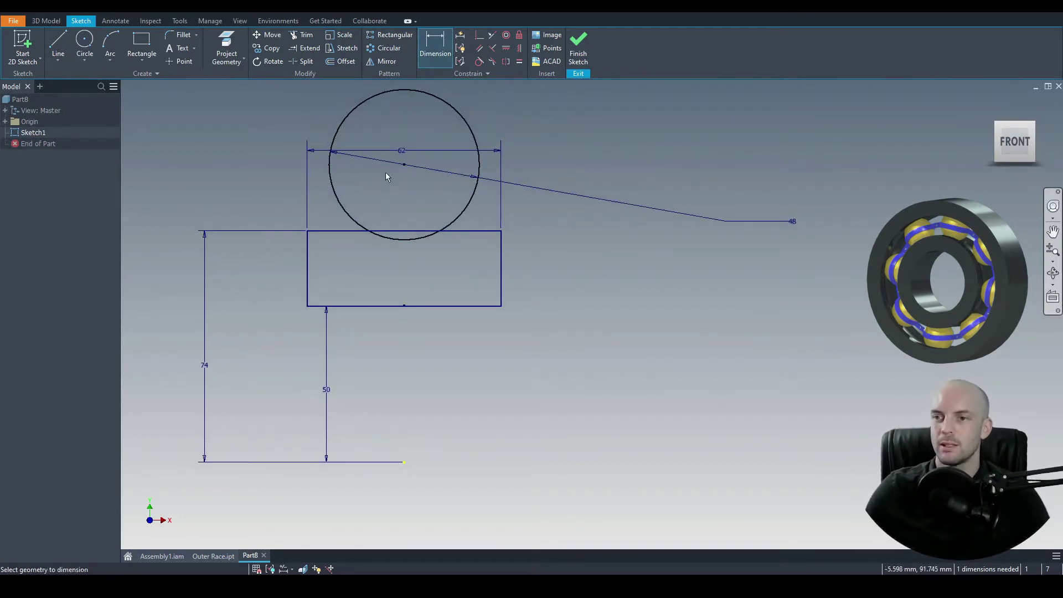
Dimension the circle's center 16 mm above the rectangle's upper edge
{"action": "left_click", "coordinate": [488, 231]}
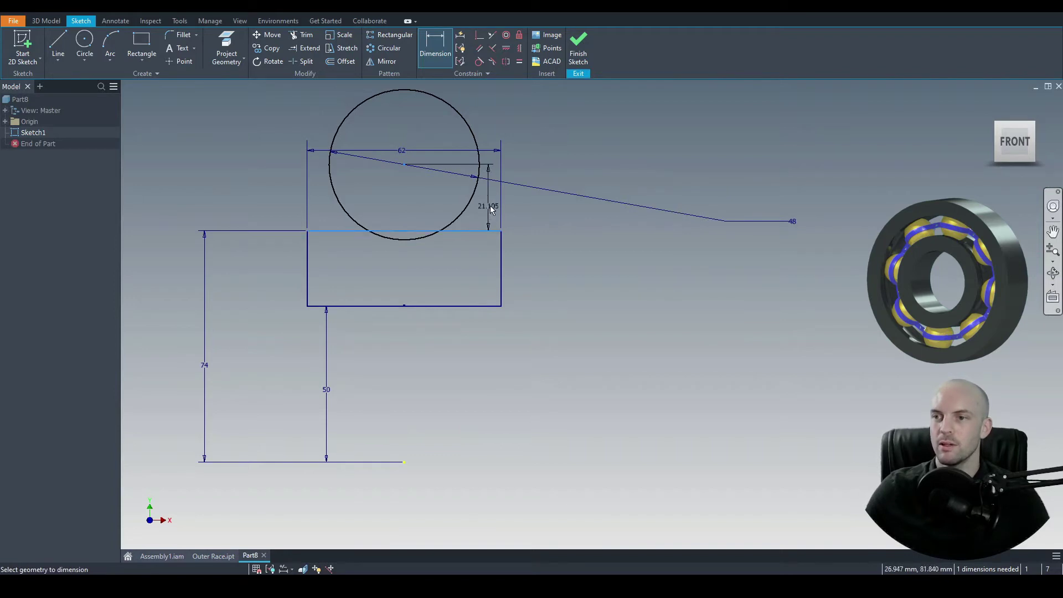
{"action": "left_click", "coordinate": [491, 206]}
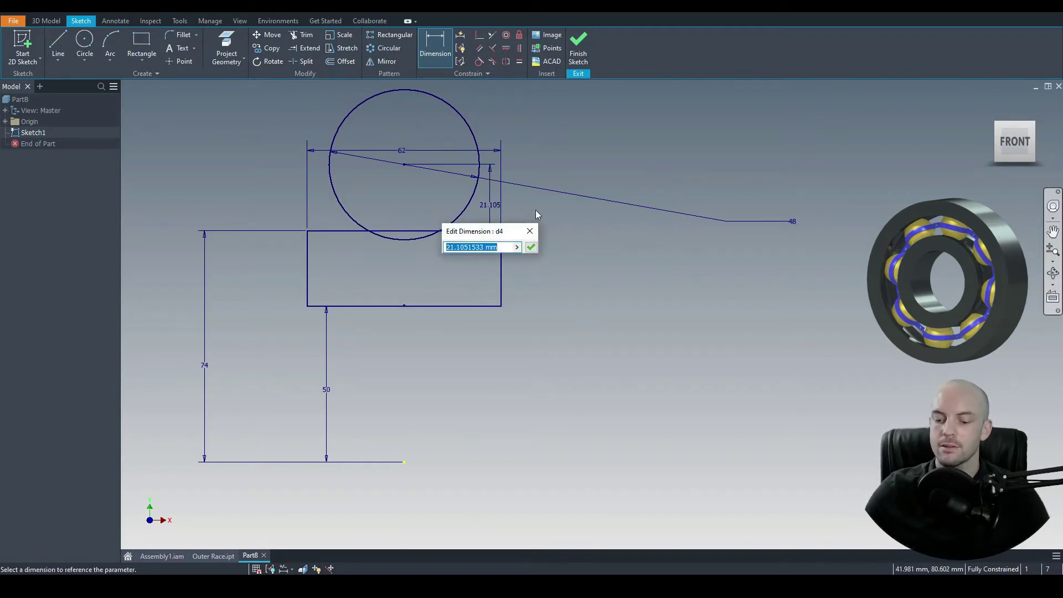
{"action": "type", "text": "16"}
{"action": "key", "text": "Return"}
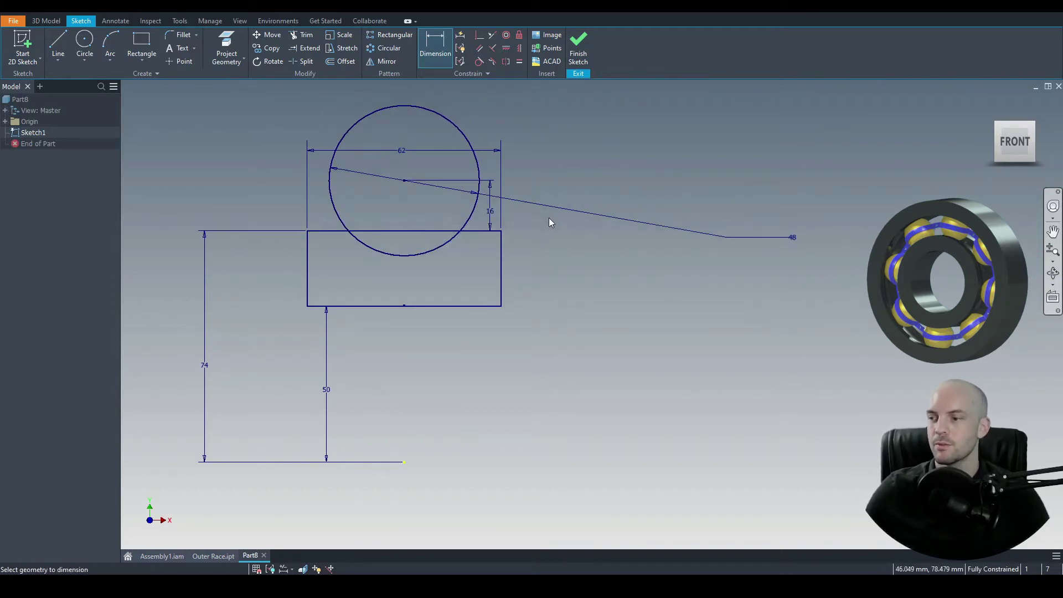
Revolve the rectangle area outside the circle a full 360 degrees around the X axis to form the grooved inner ring
{"action": "scroll", "coordinate": [548, 220], "scroll_direction": "up", "scroll_amount": 3}
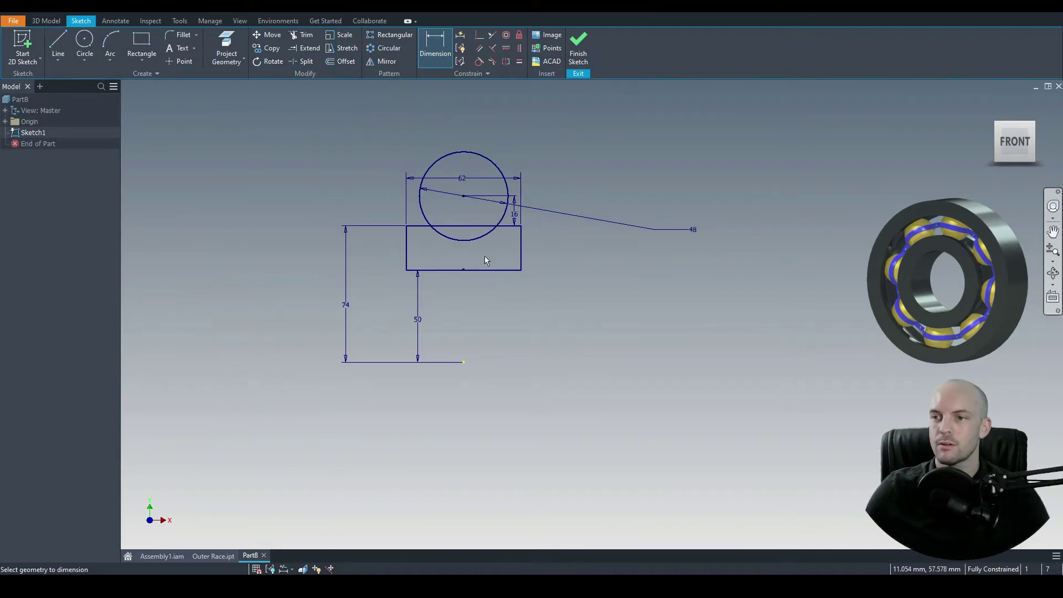
{"action": "left_click", "coordinate": [46, 20]}
{"action": "key", "text": "F6"}
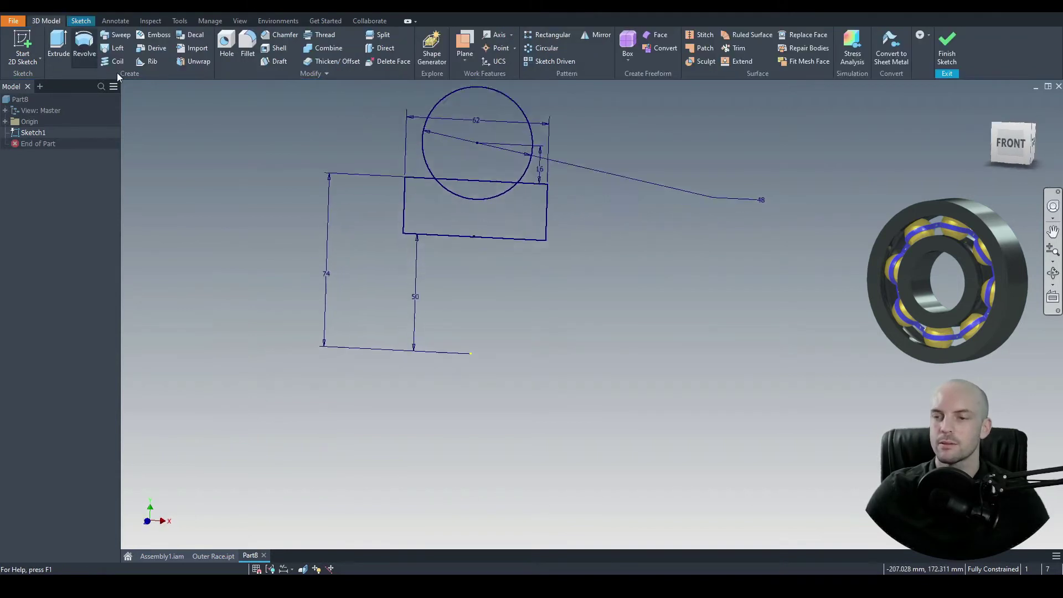
{"action": "key", "text": "r"}
{"action": "left_click", "coordinate": [454, 235]}
{"action": "left_click", "coordinate": [869, 140]}
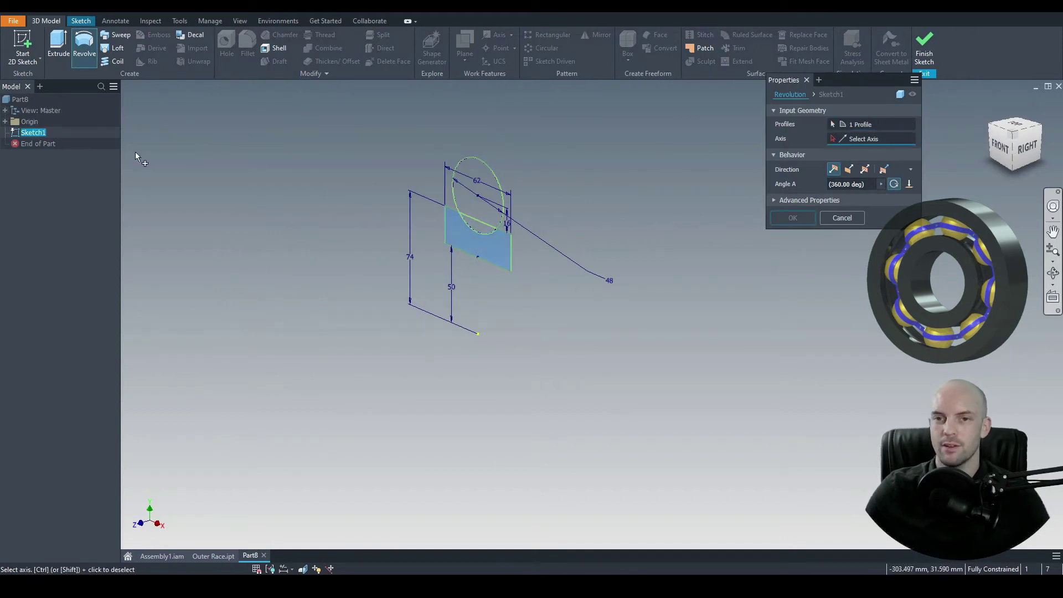
{"action": "left_click", "coordinate": [6, 121]}
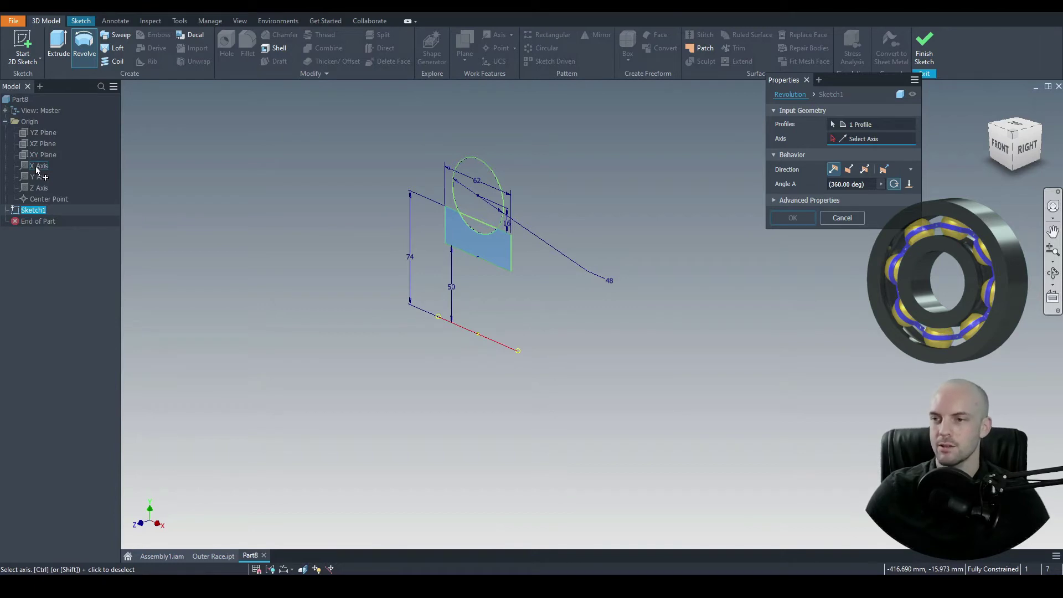
{"action": "left_click", "coordinate": [36, 166]}
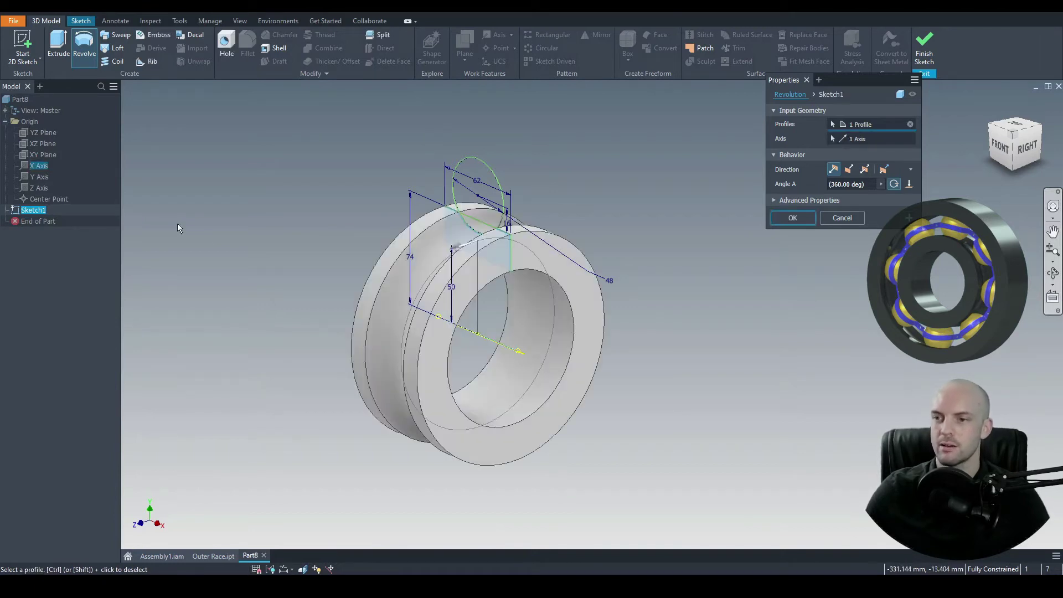
{"action": "left_click", "coordinate": [795, 218]}
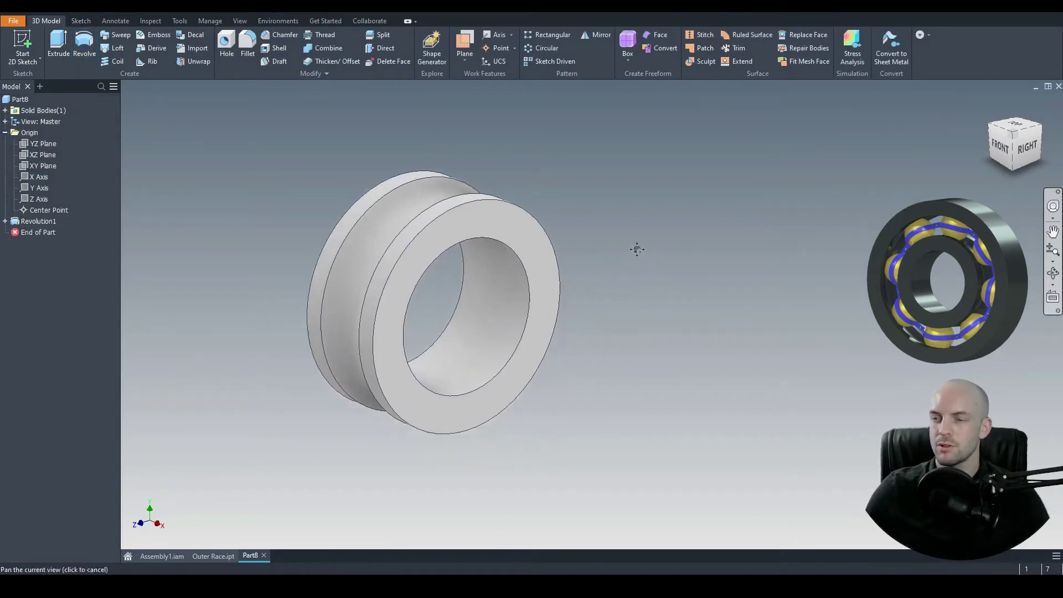
Apply the Steel - Polished appearance to the inner ring
{"action": "left_click", "coordinate": [271, 13]}
{"action": "left_click_drag", "start_coordinate": [358, 145], "coordinate": [345, 321]}
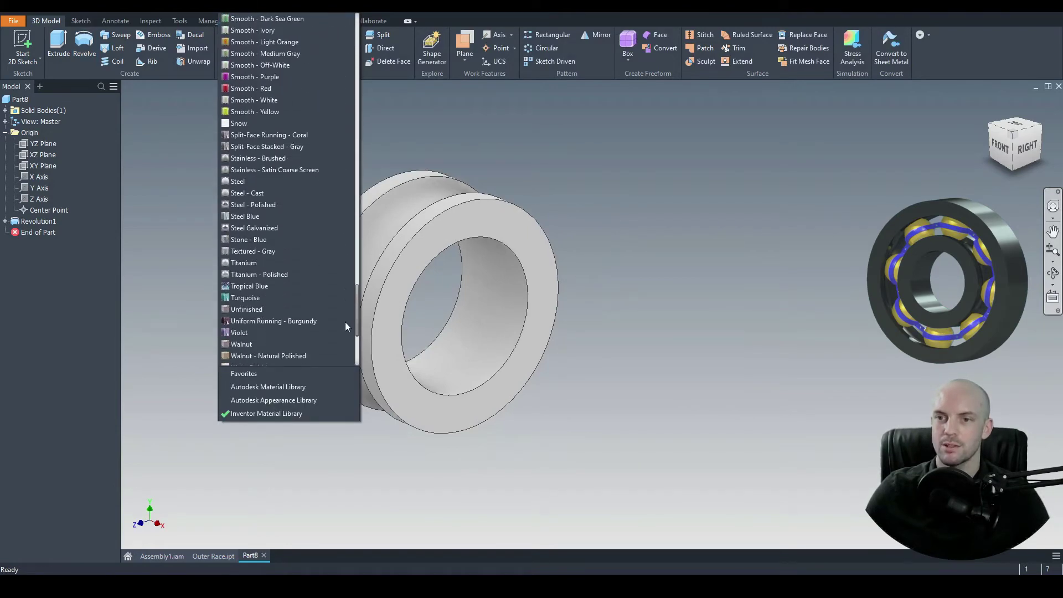
{"action": "left_click", "coordinate": [268, 204]}
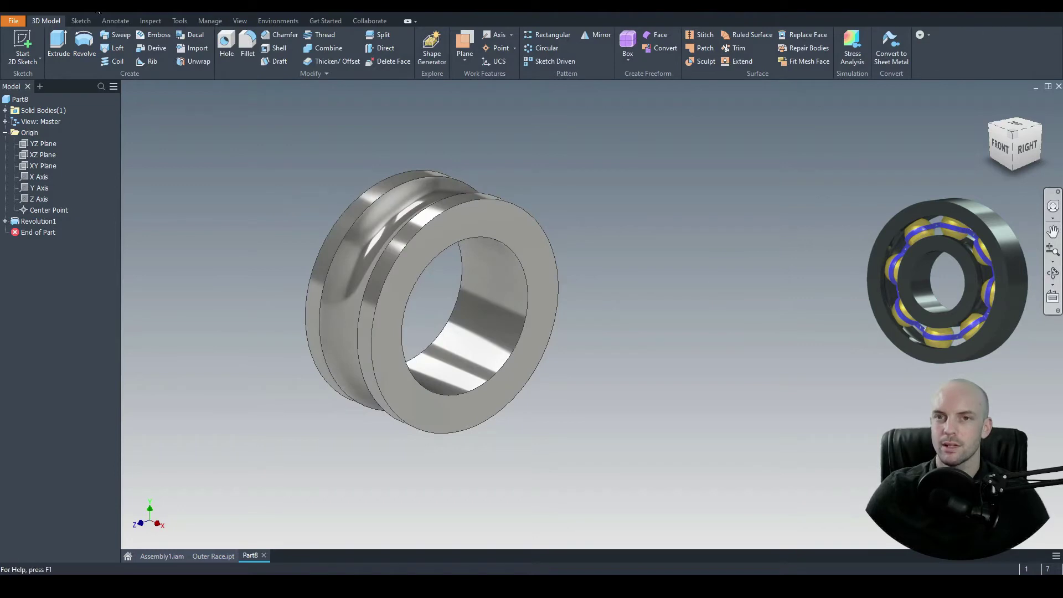
Save the inner ring part in the Tutorial folder as Inner Race
{"action": "left_click", "coordinate": [56, 12]}
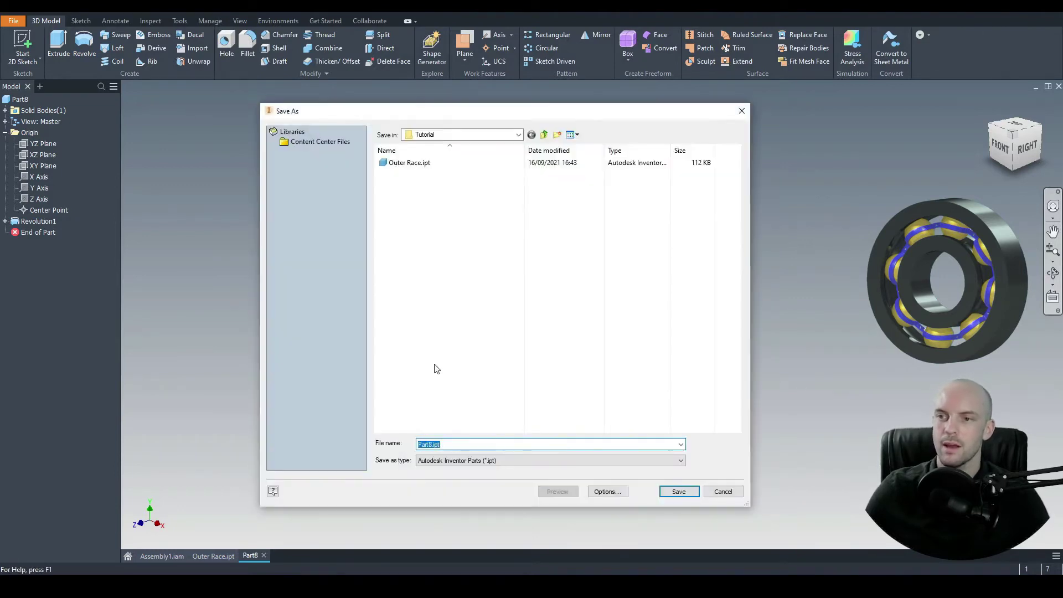
{"action": "type", "text": "Inner Ra"}
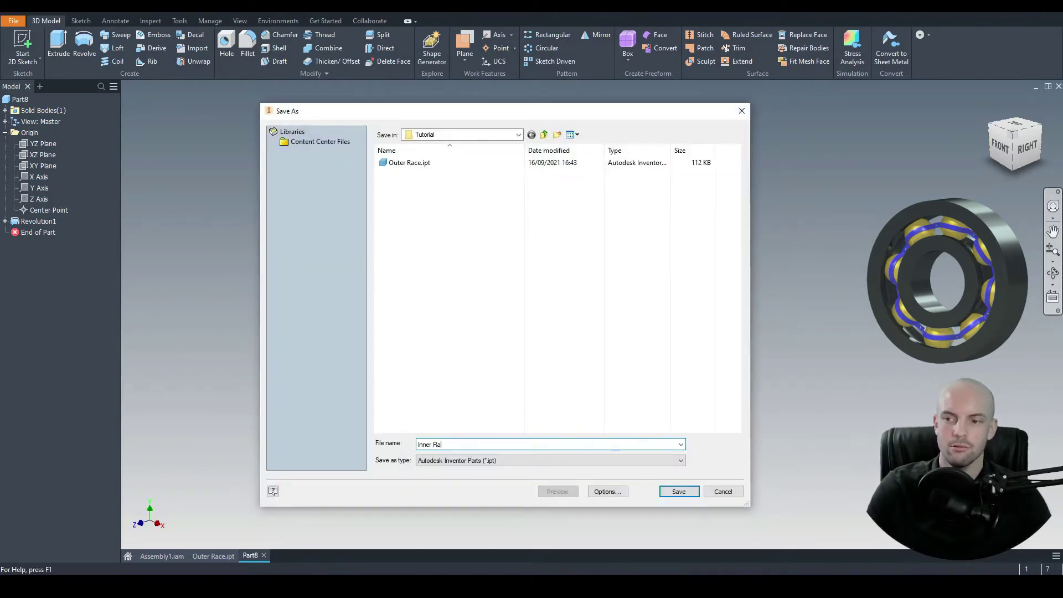
{"action": "type", "text": "ce"}
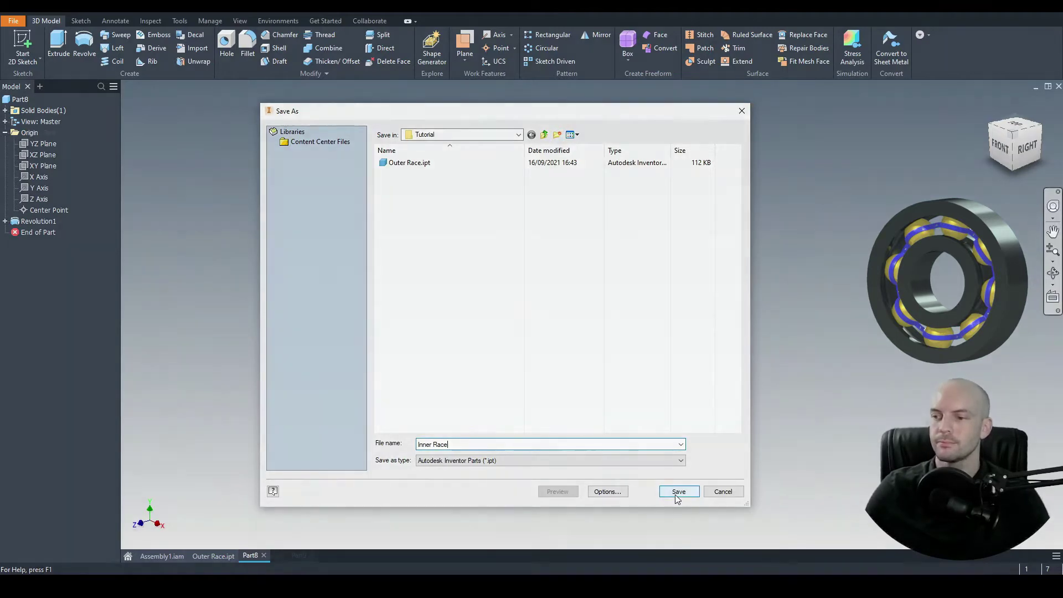
{"action": "left_click", "coordinate": [676, 493]}
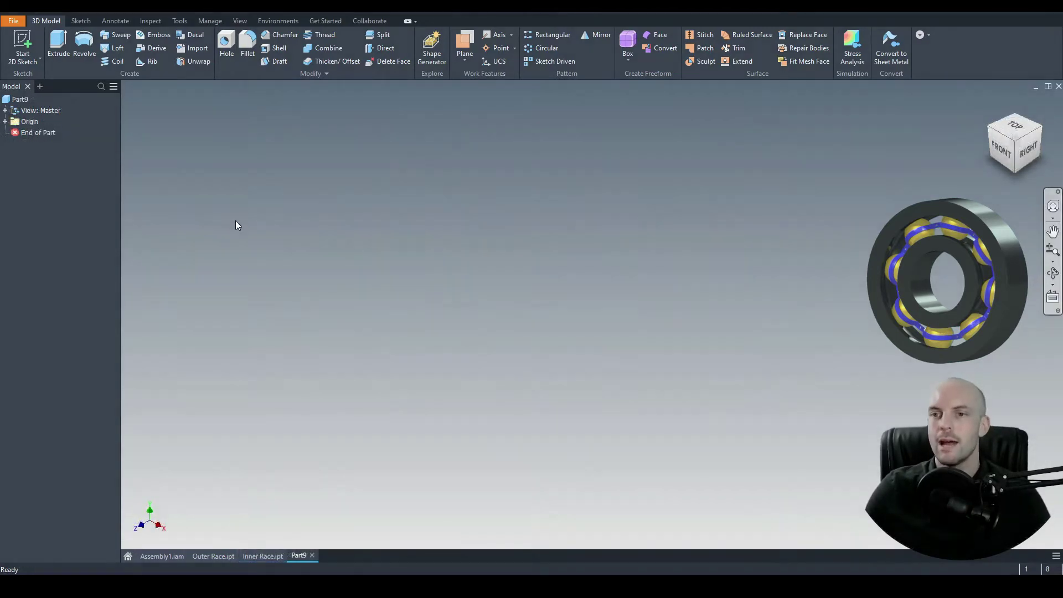
Start a sketch on the XY plane and draw a 48 mm diameter circle centred at the origin
{"action": "left_click", "coordinate": [22, 45]}
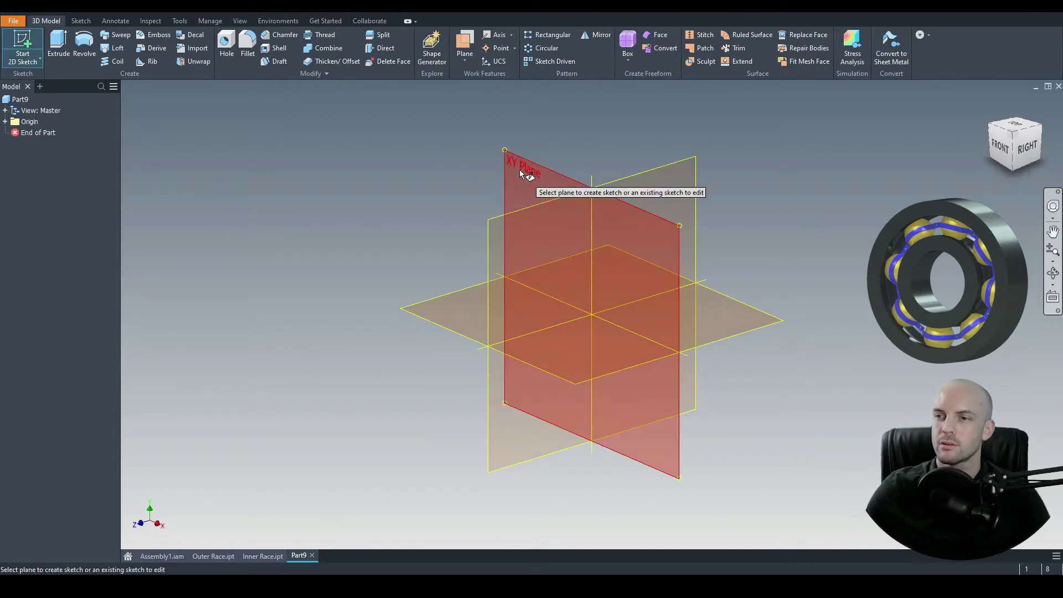
{"action": "left_click", "coordinate": [519, 169]}
{"action": "left_click", "coordinate": [86, 43]}
{"action": "left_click", "coordinate": [592, 314]}
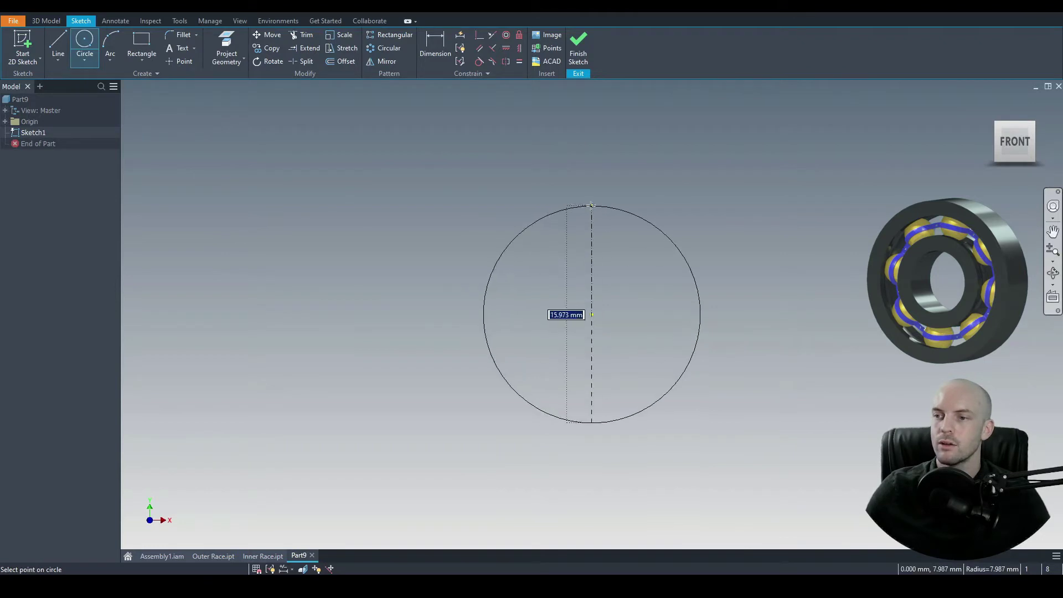
{"action": "type", "text": "4"}
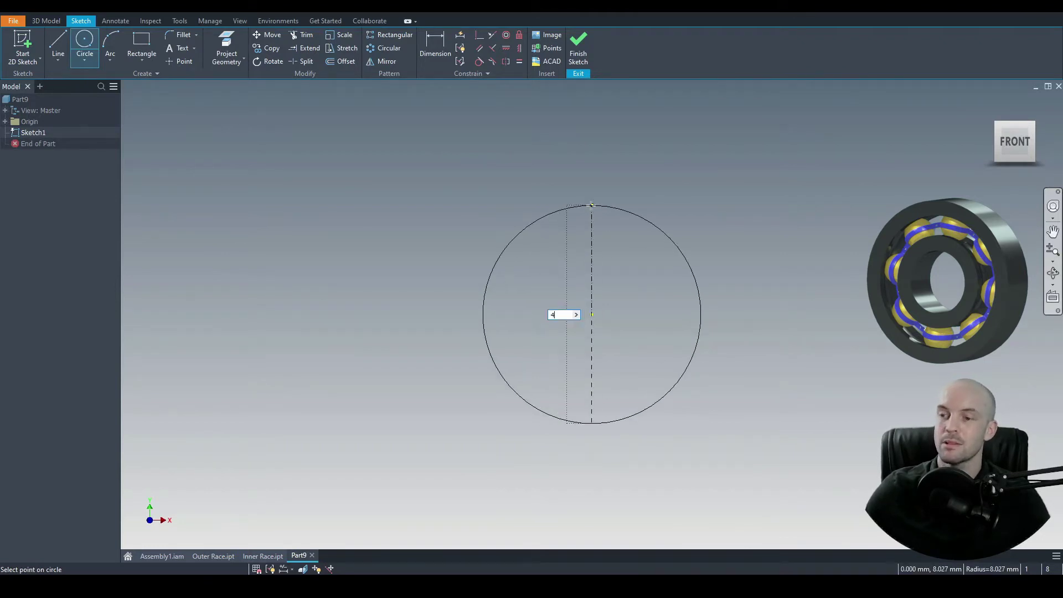
{"action": "type", "text": "8"}
{"action": "key", "text": "Return"}
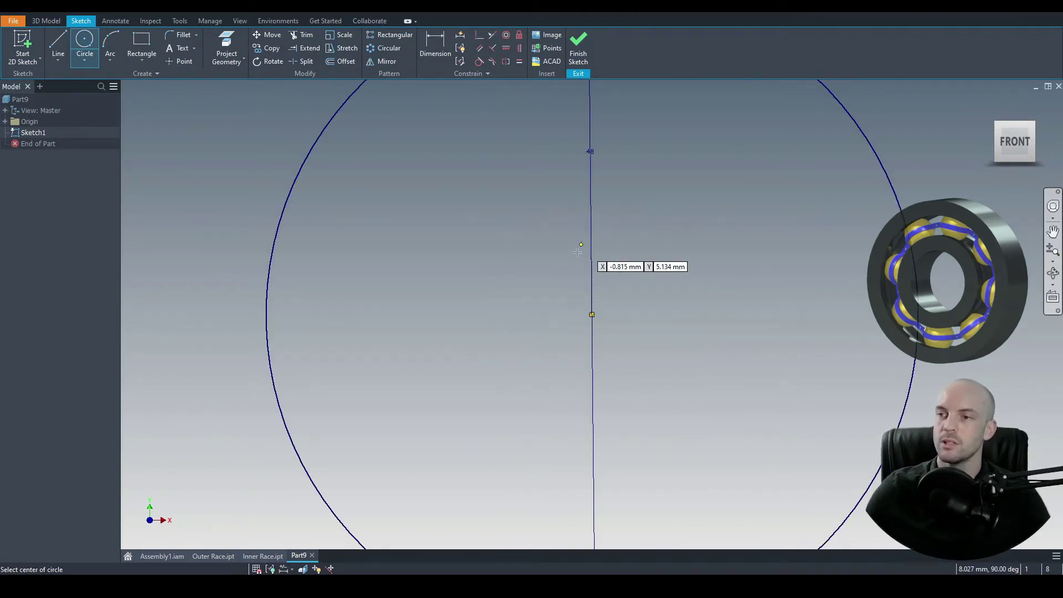
{"action": "right_click", "coordinate": [298, 169]}
{"action": "left_click", "coordinate": [299, 137]}
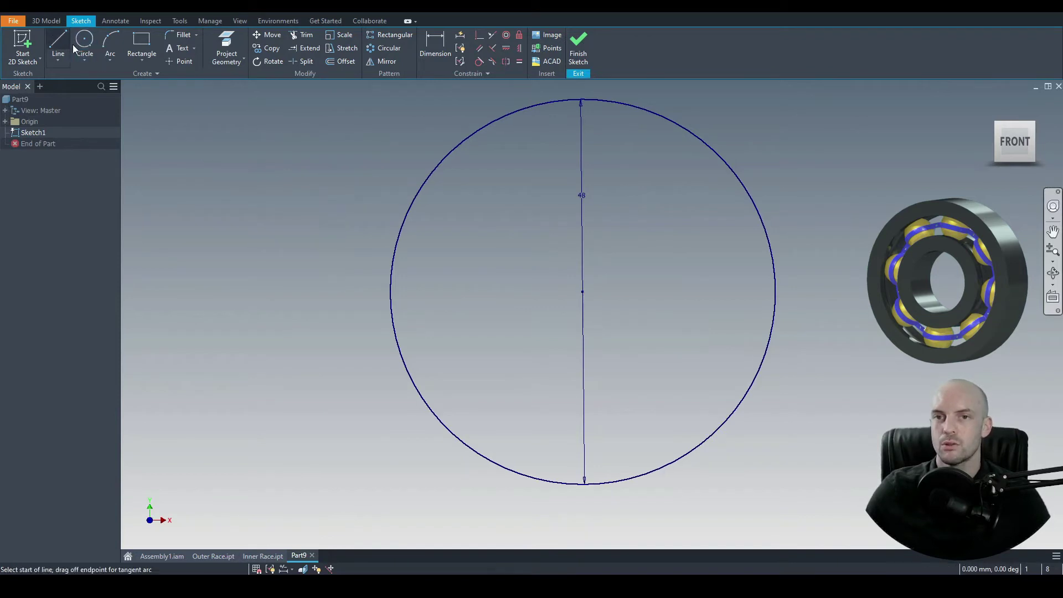
Draw a vertical line across the circle's full diameter and move the diameter dimension diagonally clear of it
{"action": "left_click", "coordinate": [583, 100]}
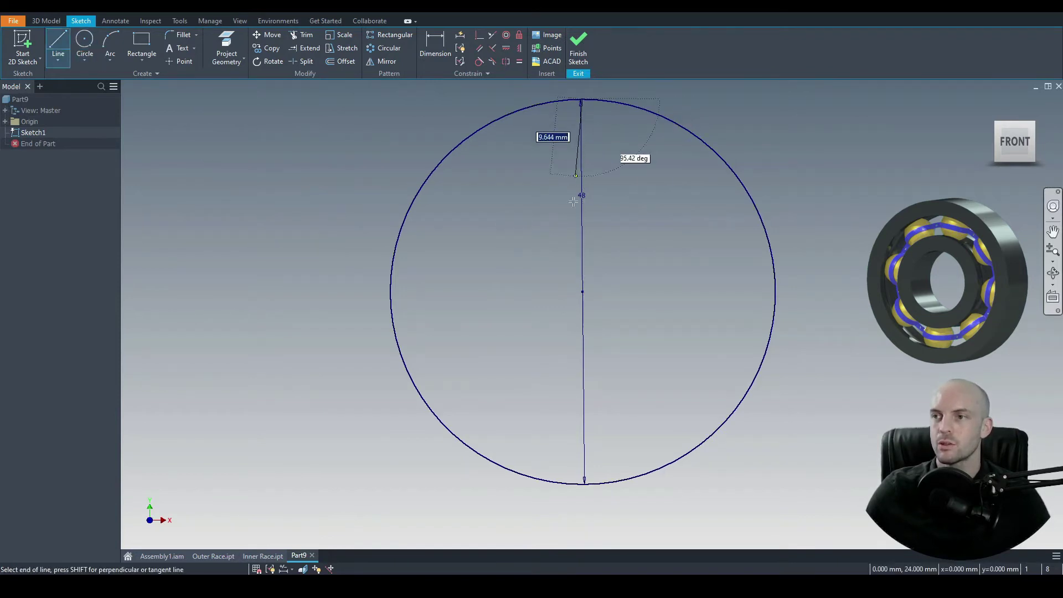
{"action": "left_click", "coordinate": [584, 481]}
{"action": "right_click", "coordinate": [303, 168]}
{"action": "left_click", "coordinate": [334, 160]}
{"action": "left_click_drag", "start_coordinate": [581, 195], "coordinate": [640, 230]}
Revolve the right half of the circle a full 360 degrees around the vertical line to form the ball
{"action": "left_click", "coordinate": [46, 20]}
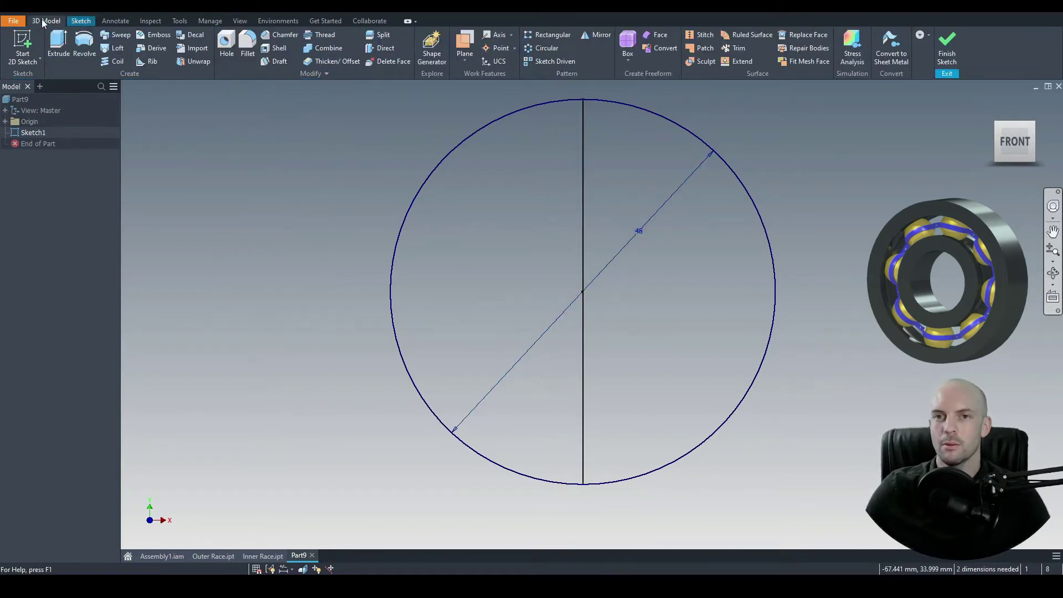
{"action": "left_click", "coordinate": [85, 44]}
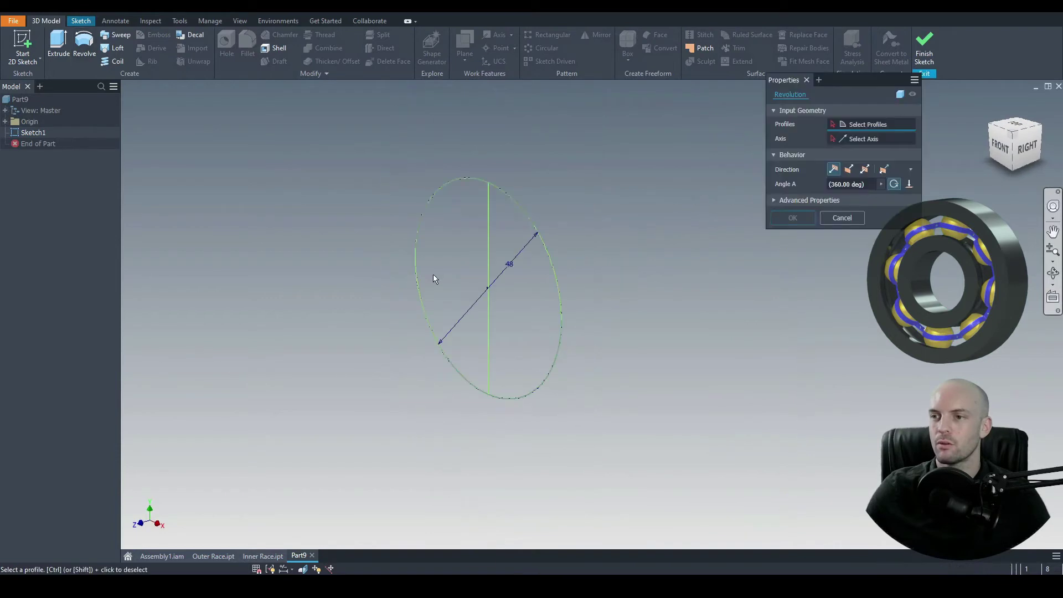
{"action": "left_click", "coordinate": [521, 289]}
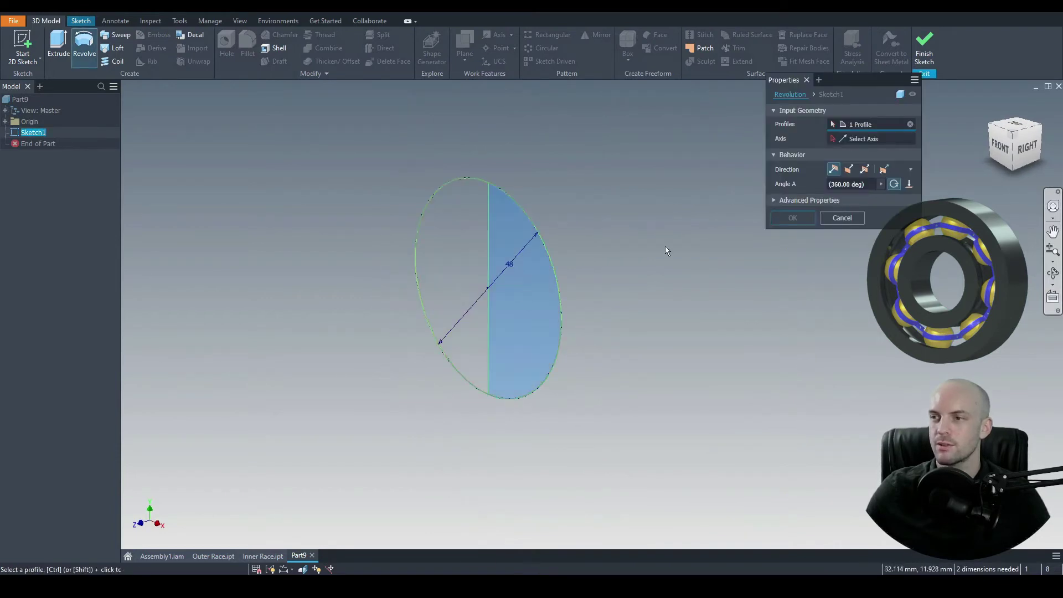
{"action": "left_click", "coordinate": [862, 140]}
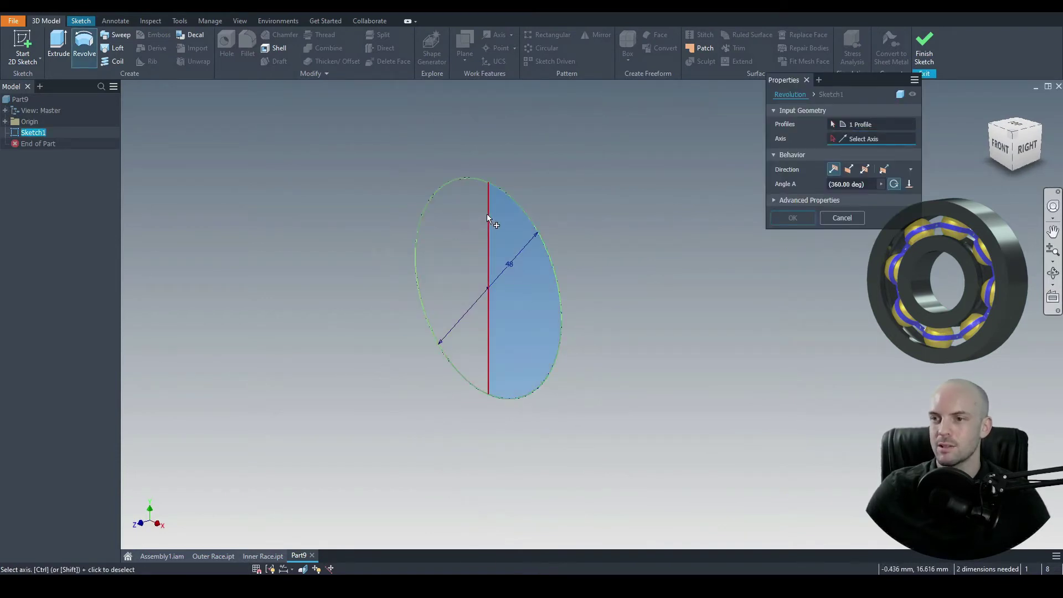
{"action": "left_click", "coordinate": [487, 215]}
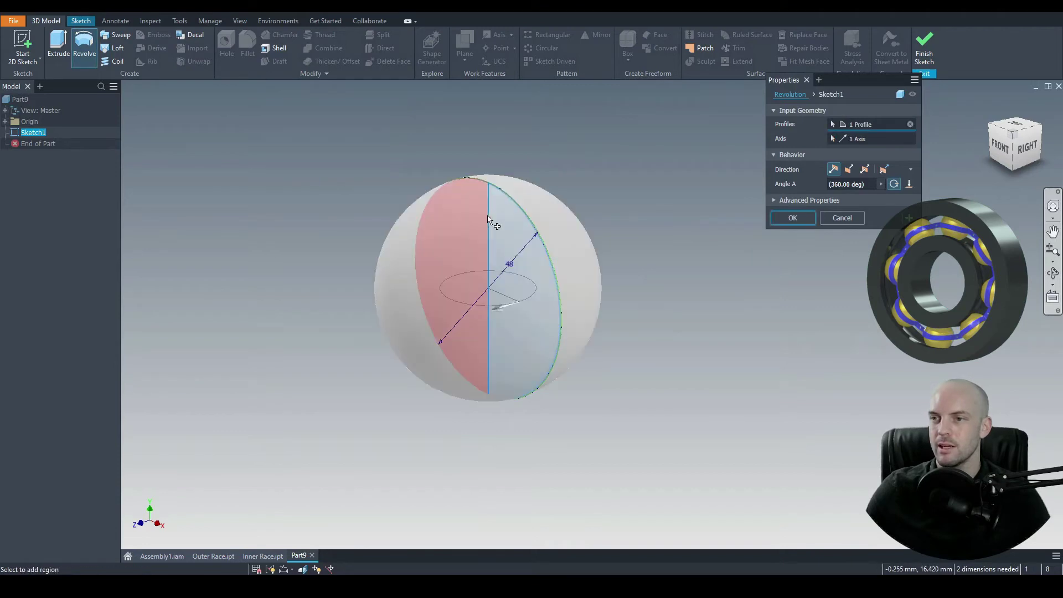
{"action": "left_click", "coordinate": [793, 218]}
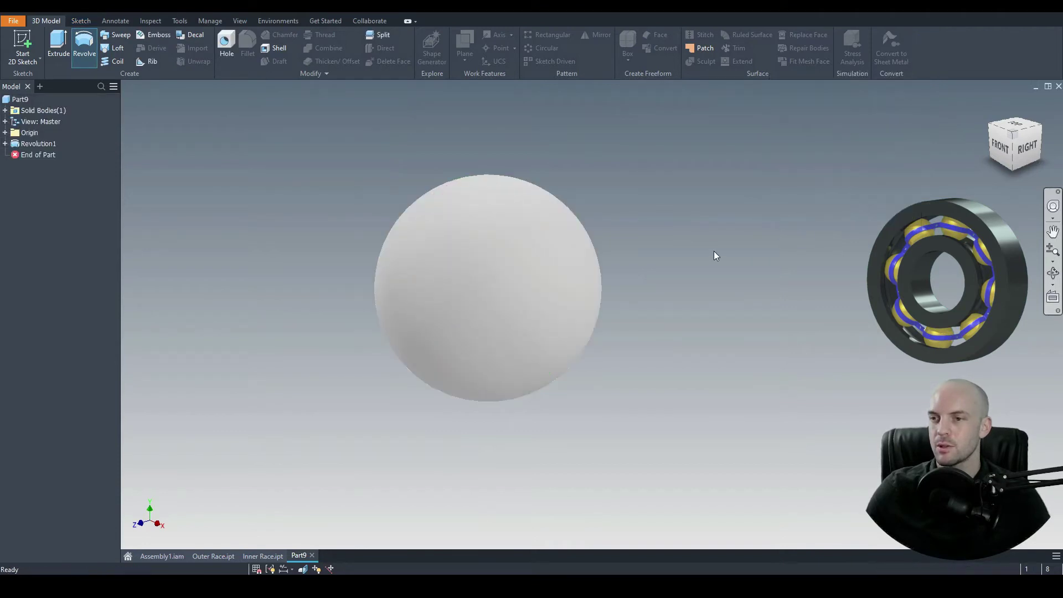
Apply the Gold appearance to the ball and save the part in the Tutorial folder as Ball Bearing
{"action": "left_click", "coordinate": [271, 13]}
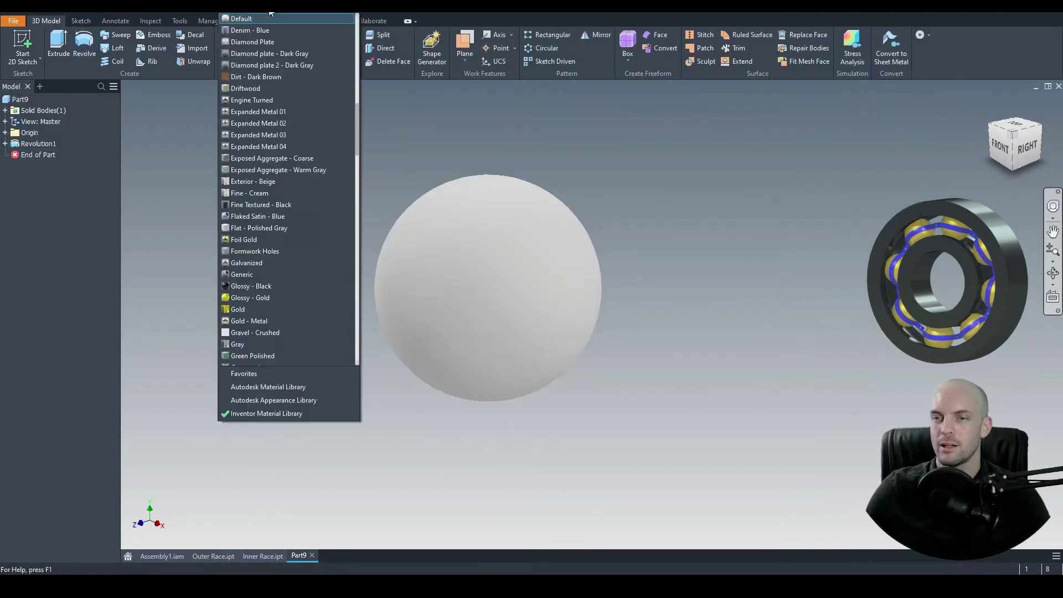
{"action": "left_click", "coordinate": [241, 311]}
{"action": "key", "text": "ctrl+s"}
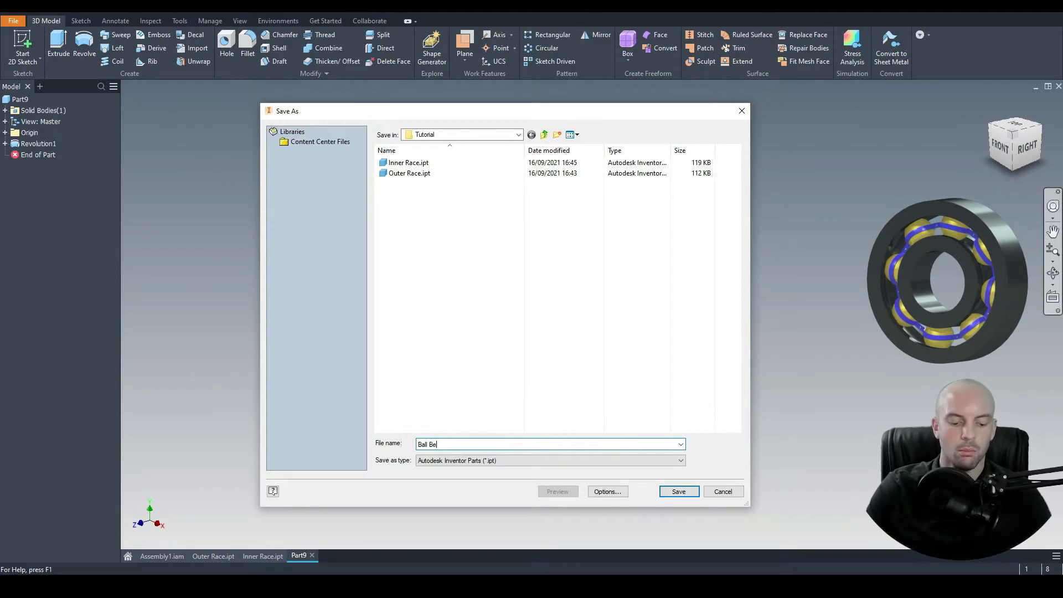
{"action": "key", "text": "Return"}
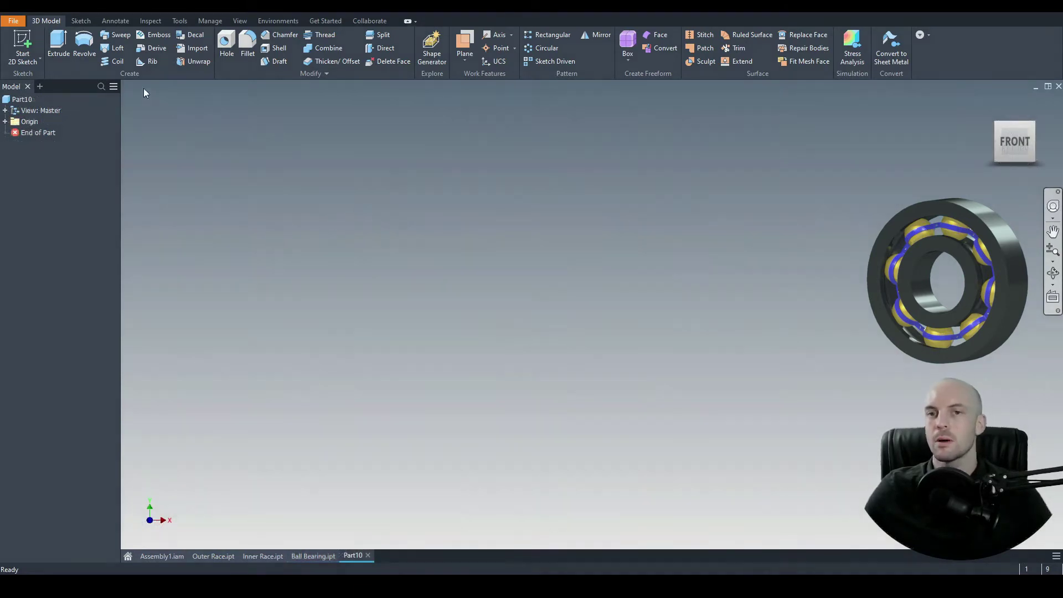
On the new part's XY plane, sketch two concentric circles of 172 mm and 188 mm diameter centred at the origin
{"action": "left_click", "coordinate": [22, 45]}
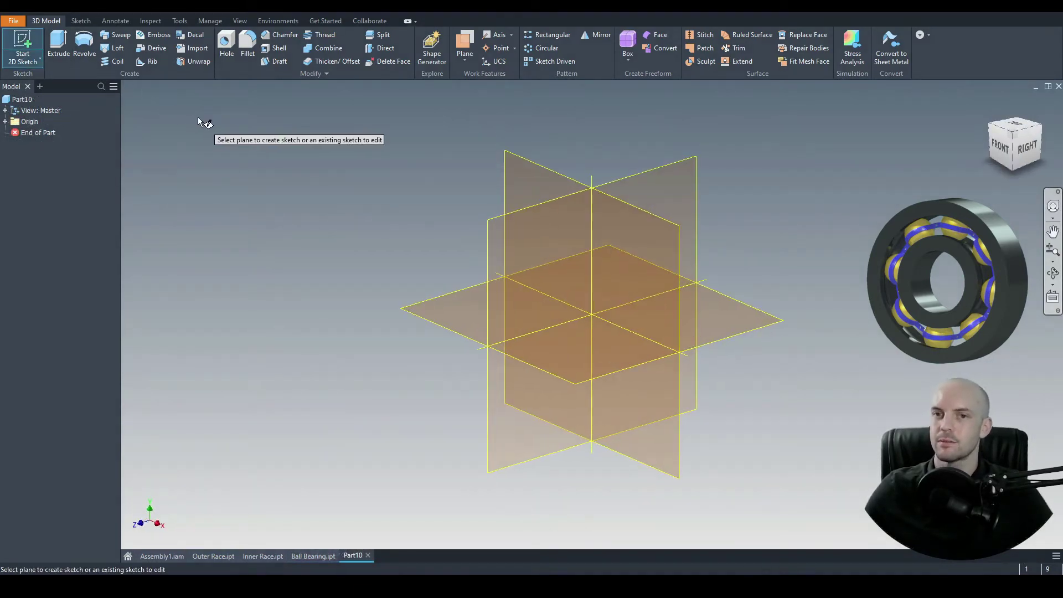
{"action": "left_click", "coordinate": [514, 169]}
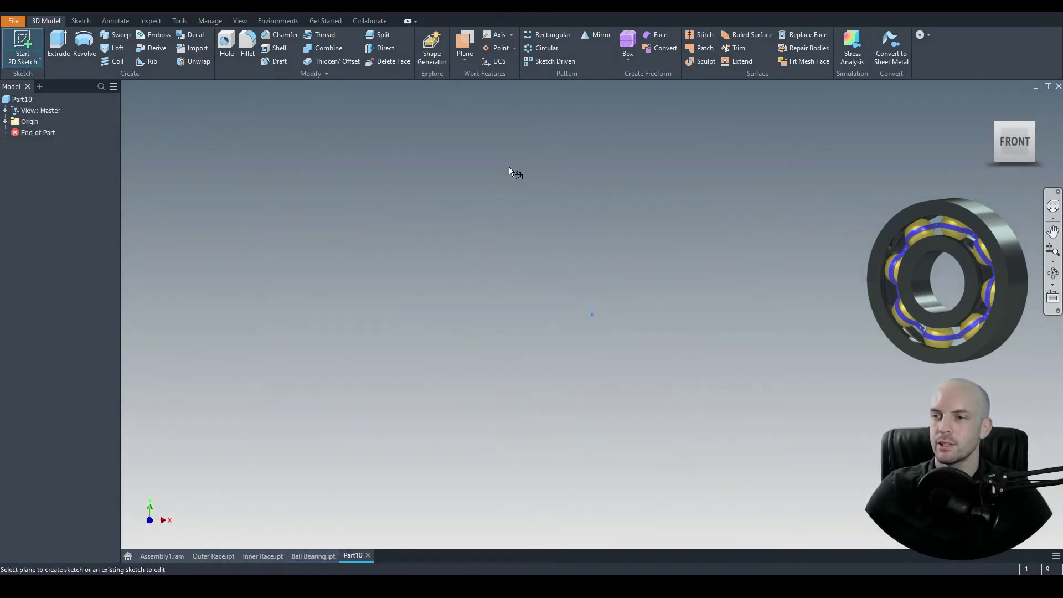
{"action": "left_click", "coordinate": [89, 42]}
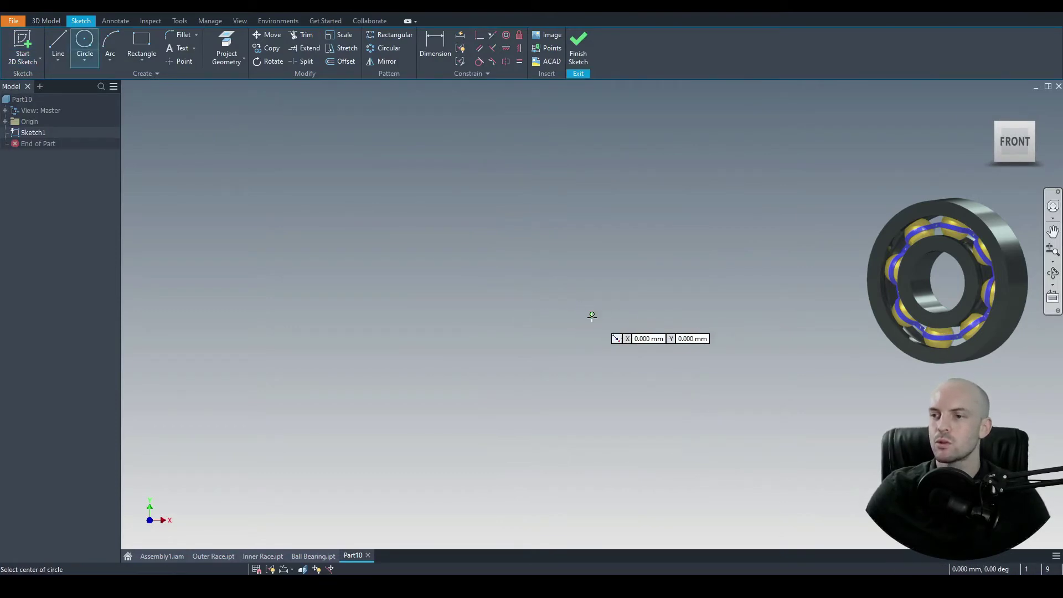
{"action": "left_click", "coordinate": [592, 314]}
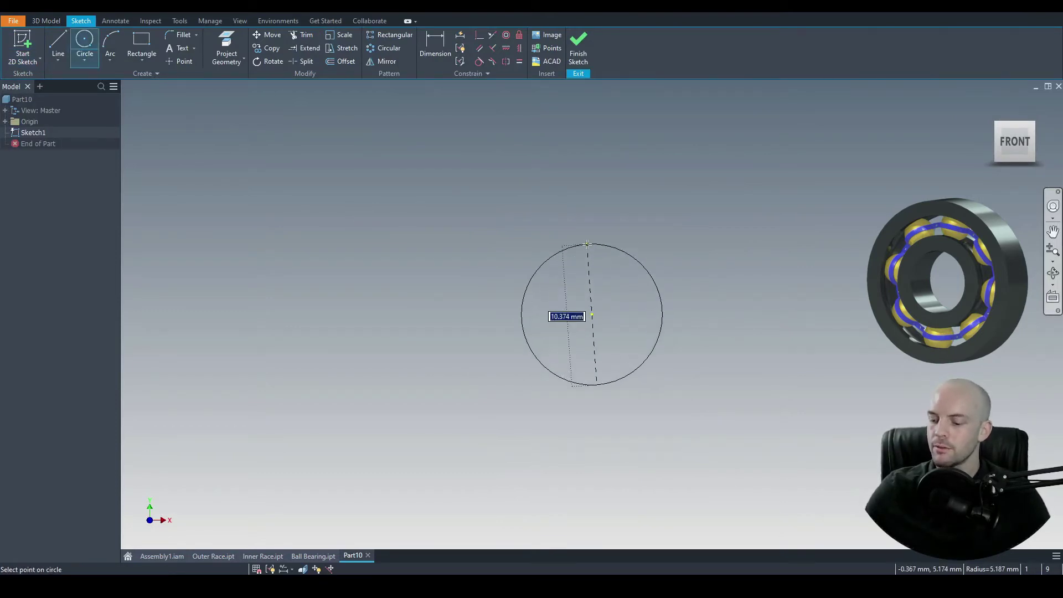
{"action": "key", "text": "Return"}
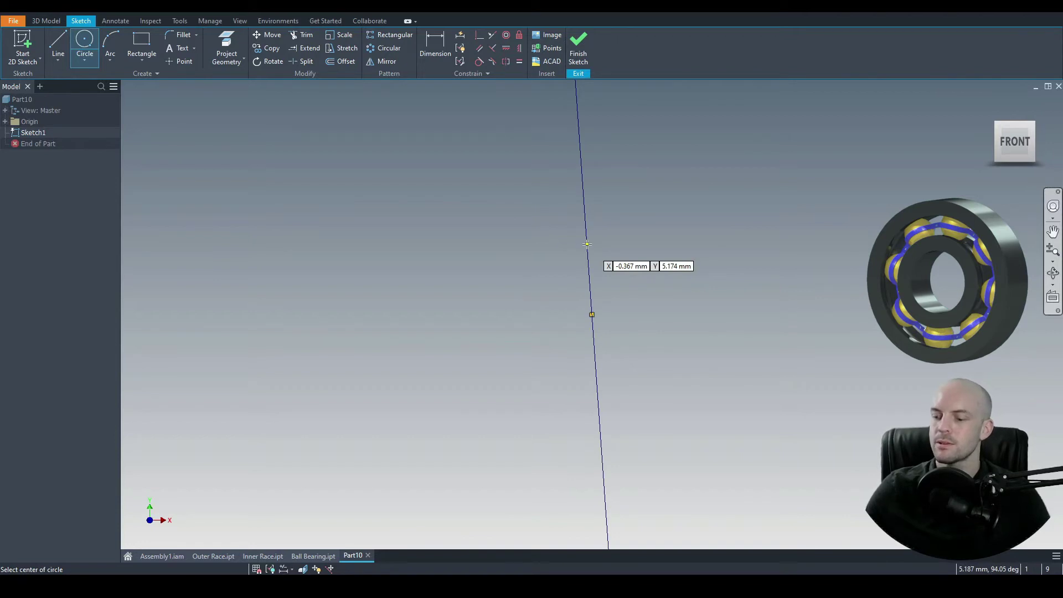
{"action": "left_click", "coordinate": [592, 315]}
{"action": "scroll", "coordinate": [588, 310], "scroll_direction": "down", "scroll_amount": 10}
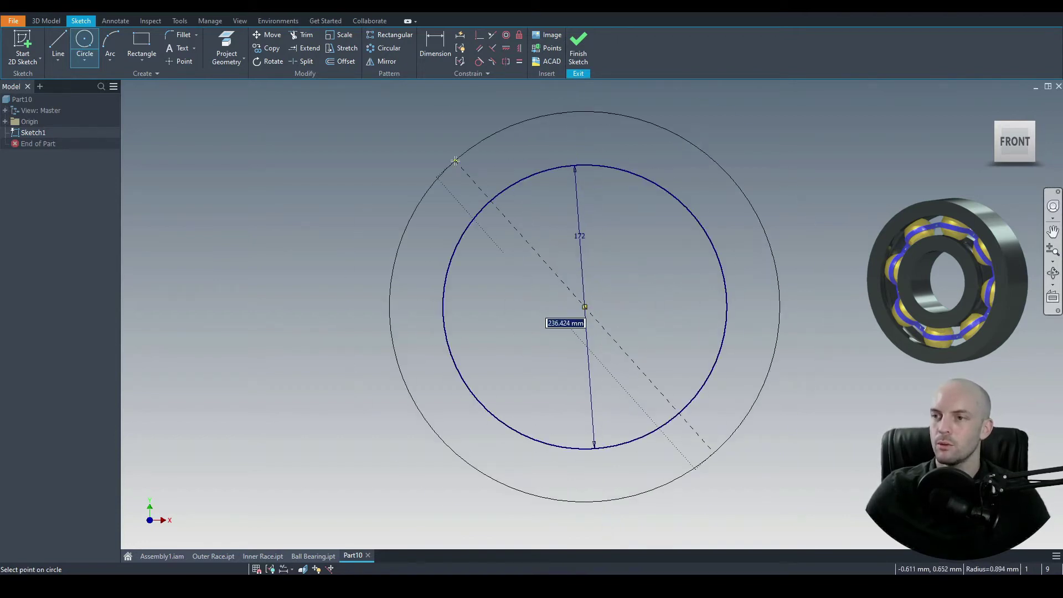
{"action": "type", "text": "188"}
{"action": "key", "text": "Return"}
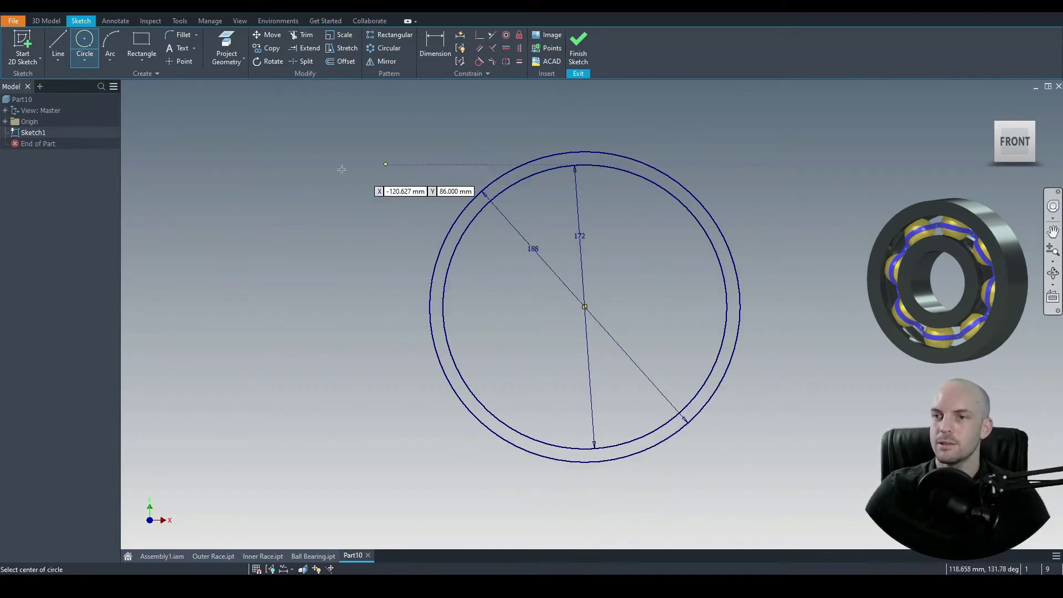
Extrude the ring area between the two circles 32 mm
{"action": "left_click", "coordinate": [46, 20]}
{"action": "scroll", "coordinate": [277, 151], "scroll_direction": "up", "scroll_amount": 1}
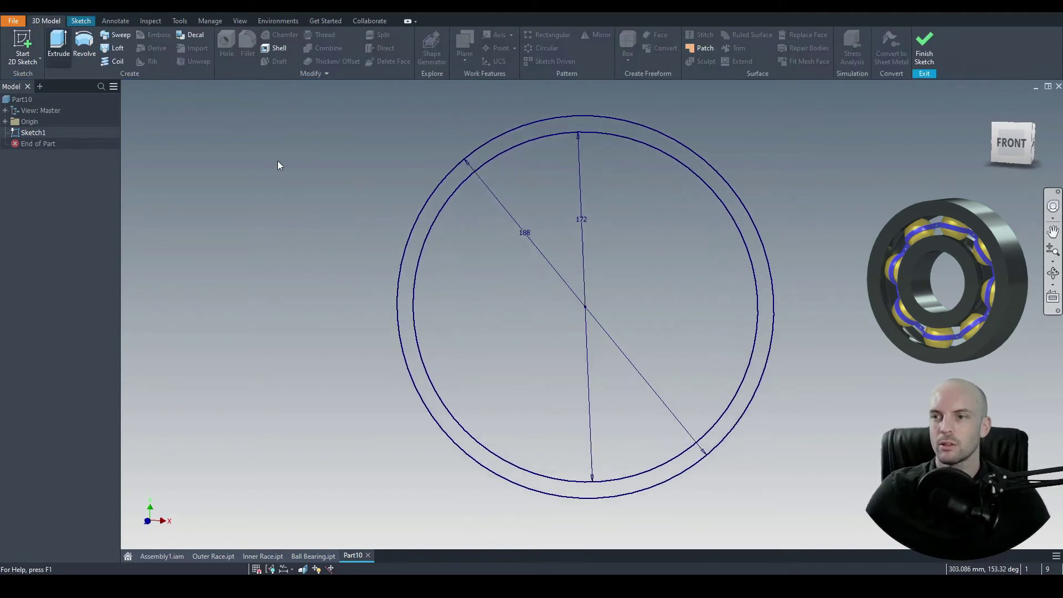
{"action": "key", "text": "e"}
{"action": "left_click", "coordinate": [572, 121]}
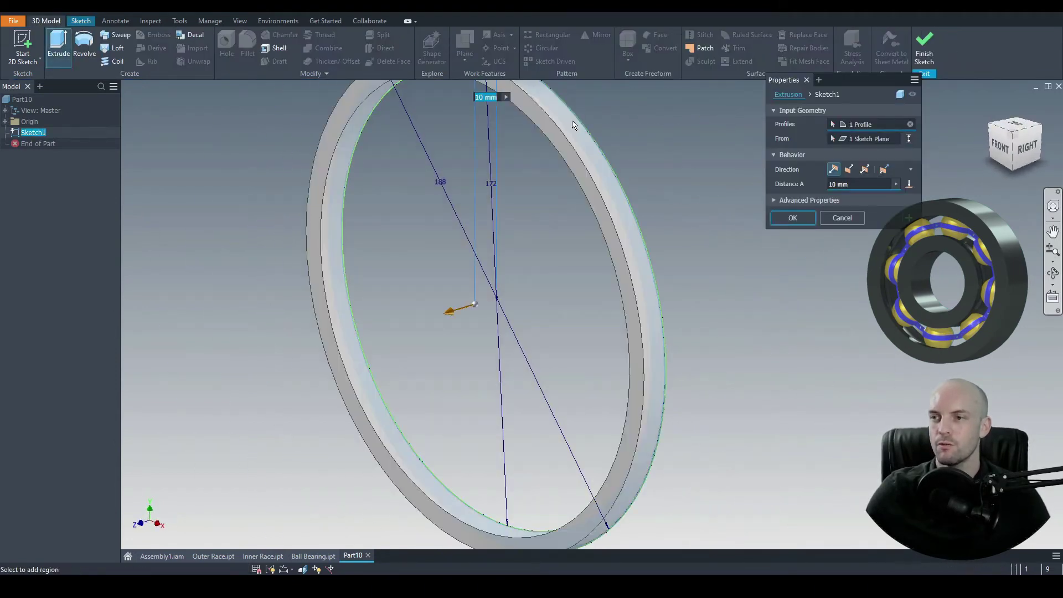
{"action": "type", "text": "32"}
{"action": "key", "text": "Return"}
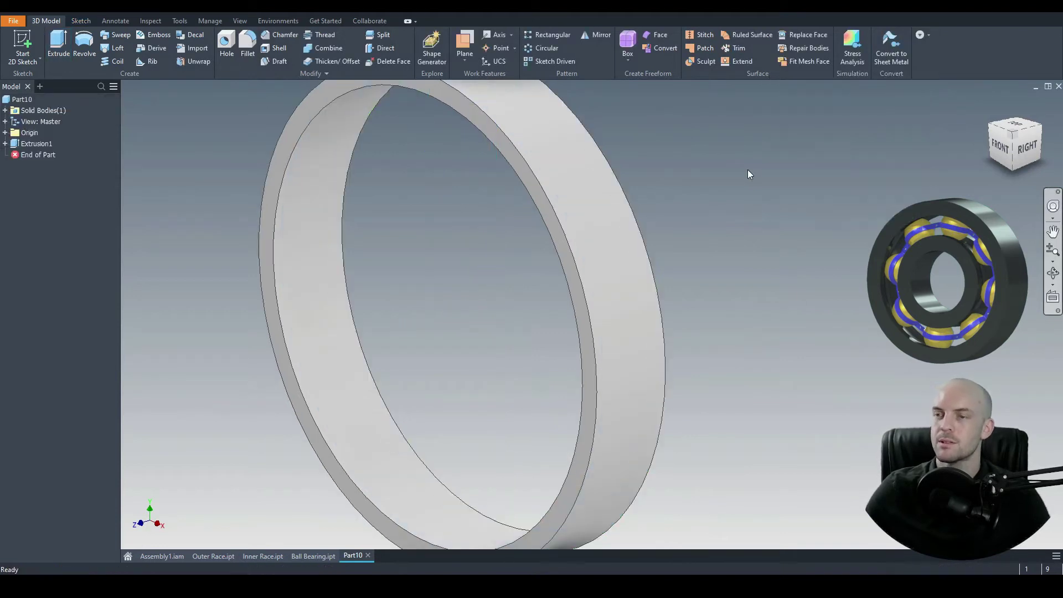
Start a sketch on the ring's front face and draw a vertical line across the ring's thickness at its topmost point
{"action": "scroll", "coordinate": [646, 132], "scroll_direction": "down", "scroll_amount": 3}
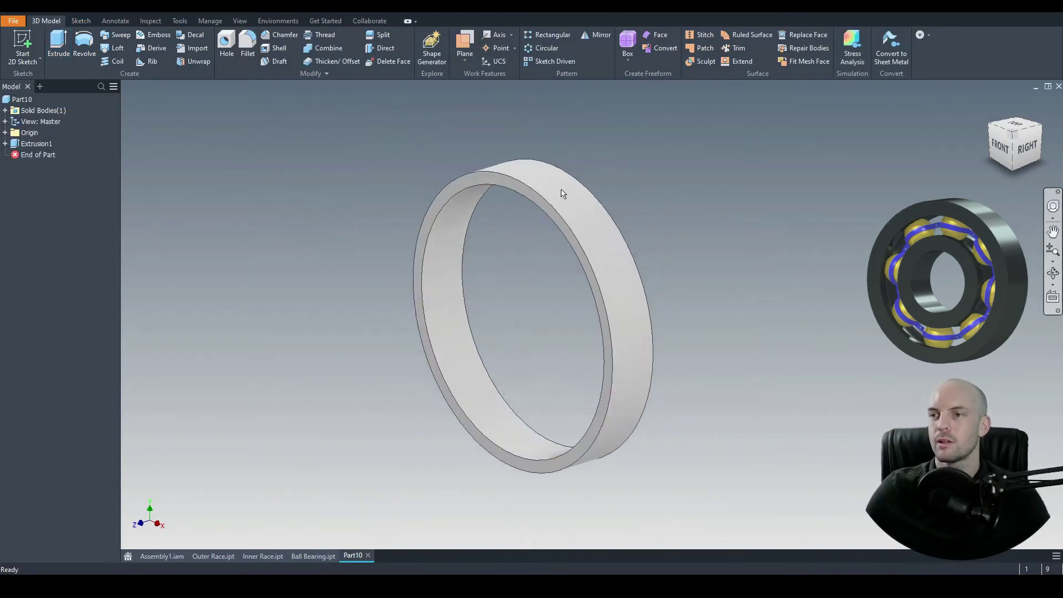
{"action": "left_click", "coordinate": [510, 182]}
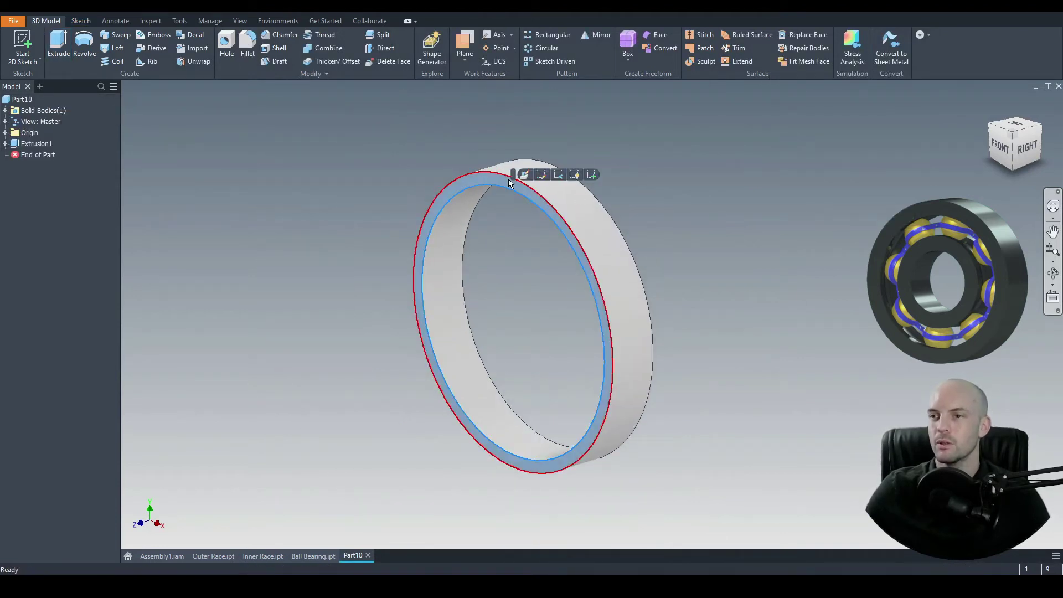
{"action": "left_click", "coordinate": [591, 174]}
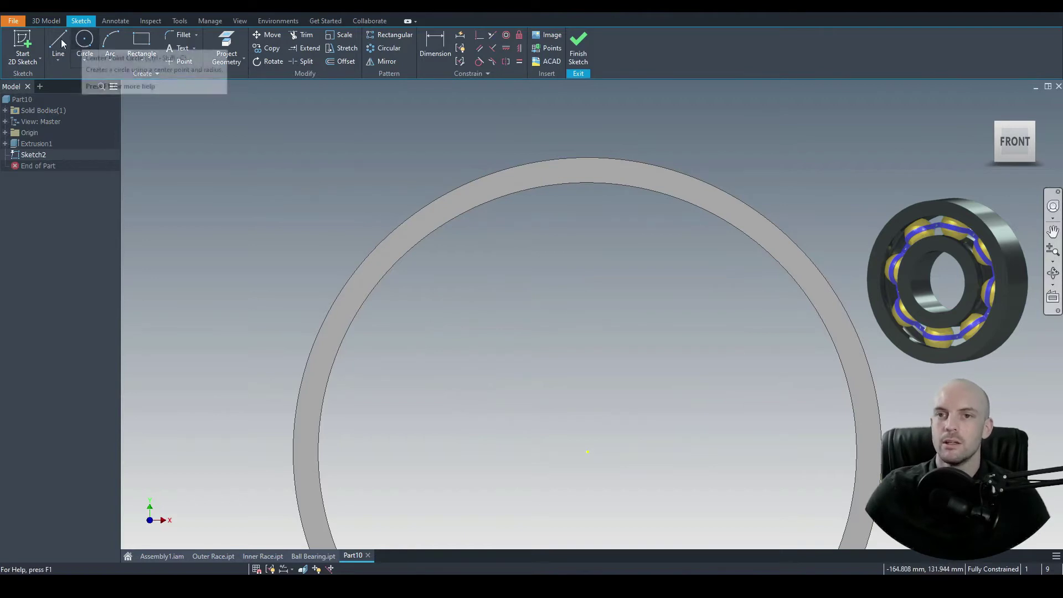
{"action": "left_click", "coordinate": [55, 40]}
{"action": "left_click", "coordinate": [588, 158]}
{"action": "double_click", "coordinate": [588, 182]}
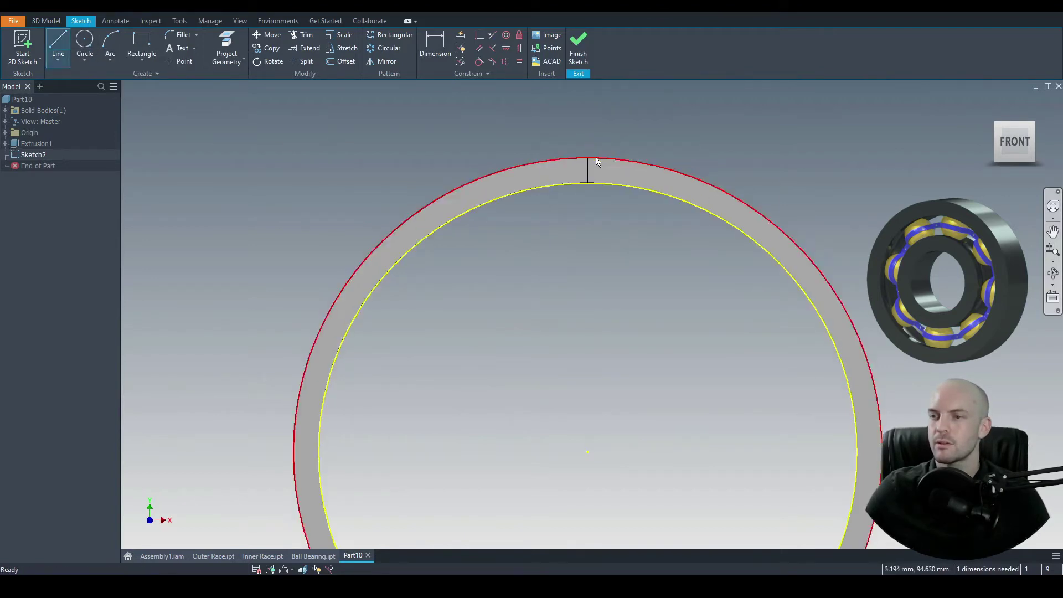
{"action": "key", "text": "Escape"}
Draw a 48 mm diameter circle centred on the midpoint of the short vertical line
{"action": "left_click", "coordinate": [85, 40]}
{"action": "scroll", "coordinate": [643, 134], "scroll_direction": "up", "scroll_amount": 3}
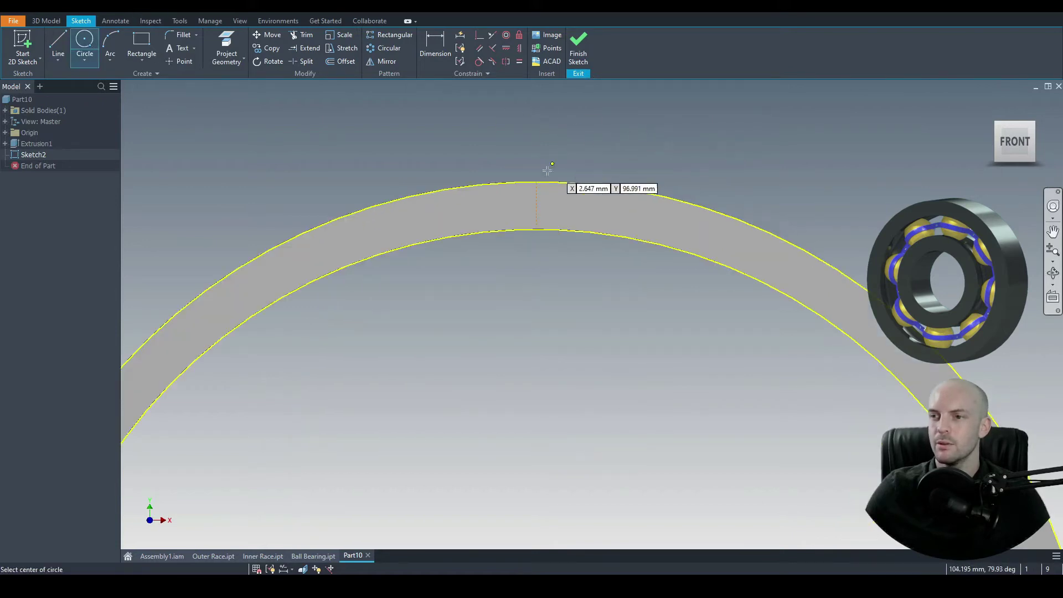
{"action": "left_click", "coordinate": [537, 206]}
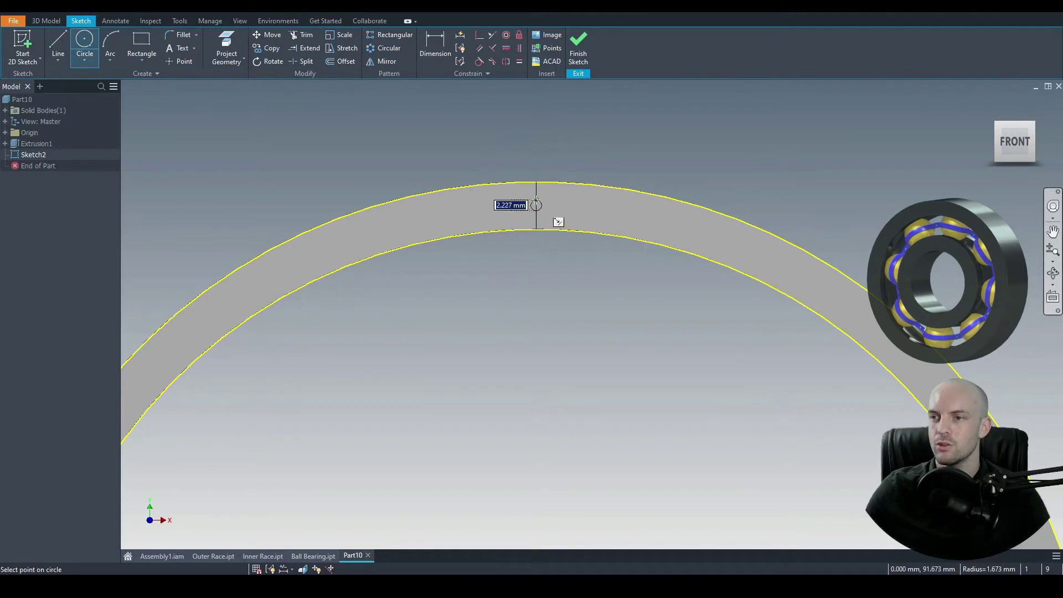
{"action": "type", "text": "48"}
{"action": "key", "text": "Return"}
{"action": "scroll", "coordinate": [506, 254], "scroll_direction": "down", "scroll_amount": 3}
{"action": "left_click", "coordinate": [58, 43]}
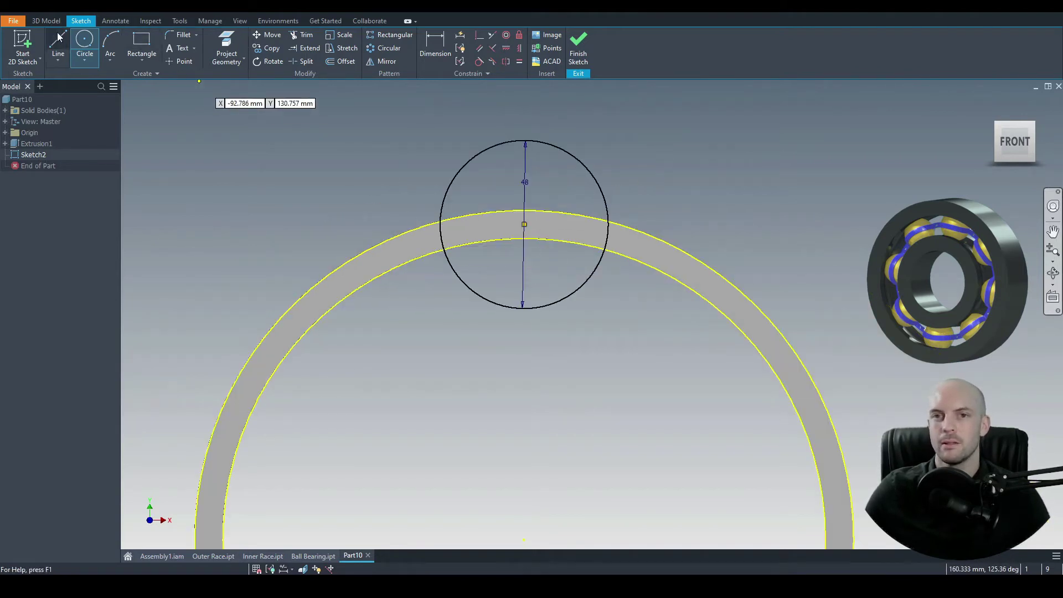
{"action": "left_click", "coordinate": [526, 138]}
{"action": "key", "text": "Escape"}
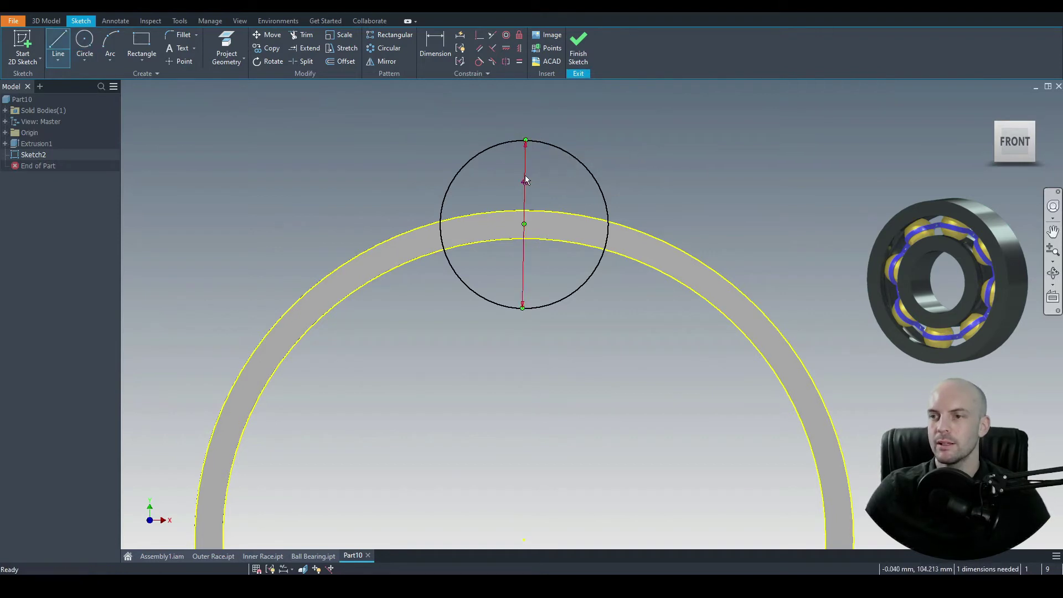
Move the circle's diameter dimension diagonally aside and draw a vertical line across the circle's full diameter
{"action": "left_click_drag", "start_coordinate": [526, 183], "coordinate": [554, 187]}
{"action": "left_click", "coordinate": [58, 45]}
{"action": "left_click", "coordinate": [524, 141]}
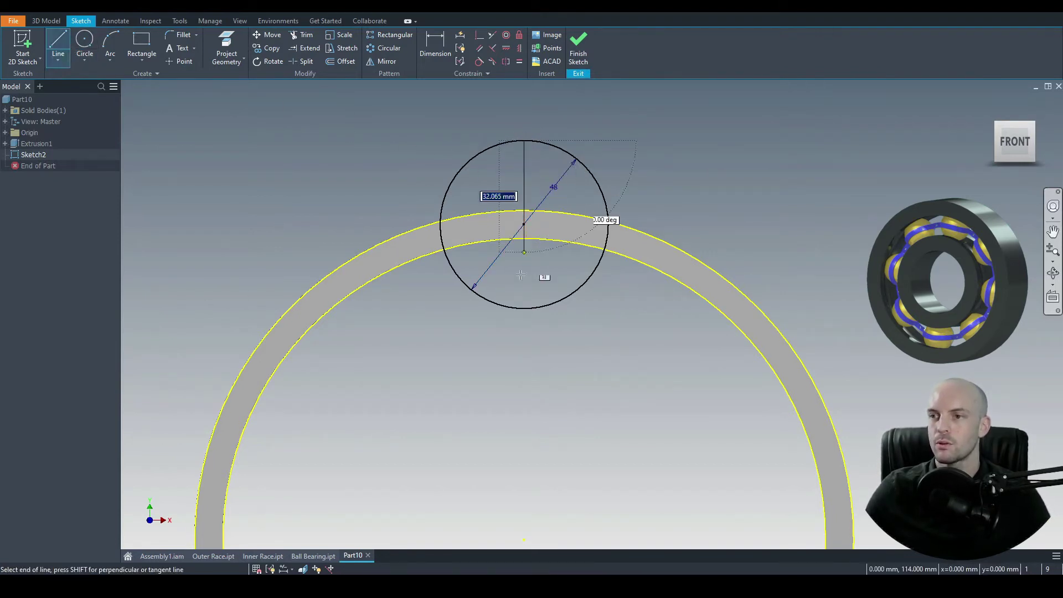
{"action": "double_click", "coordinate": [524, 307]}
{"action": "right_click", "coordinate": [327, 111]}
{"action": "left_click", "coordinate": [341, 114]}
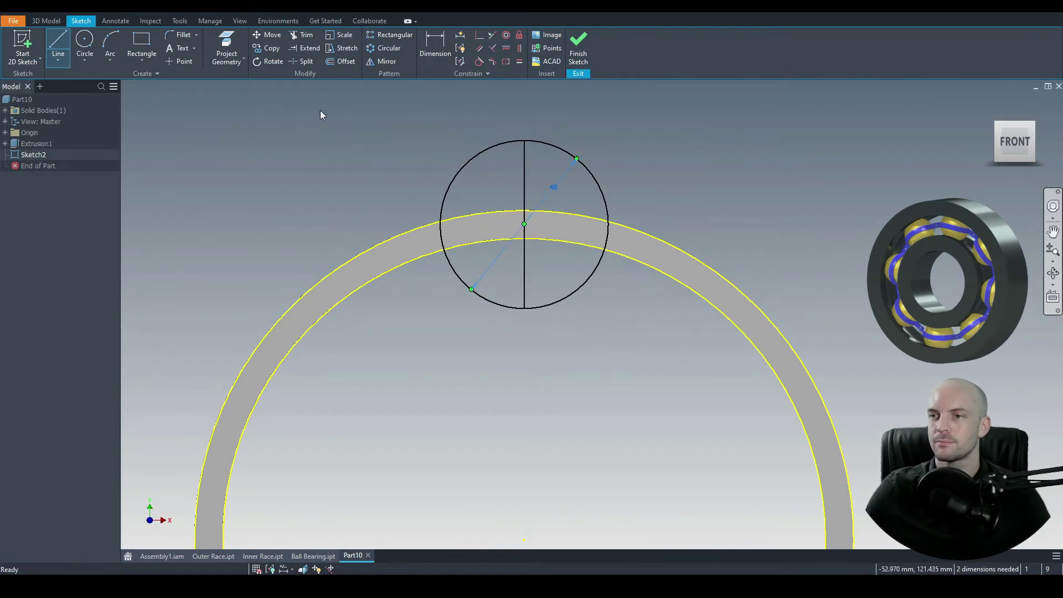
Revolve the three profile regions of one half of the circle 360 degrees about the vertical diameter line, cutting them from the ring
{"action": "left_click", "coordinate": [46, 20]}
{"action": "left_click", "coordinate": [84, 45]}
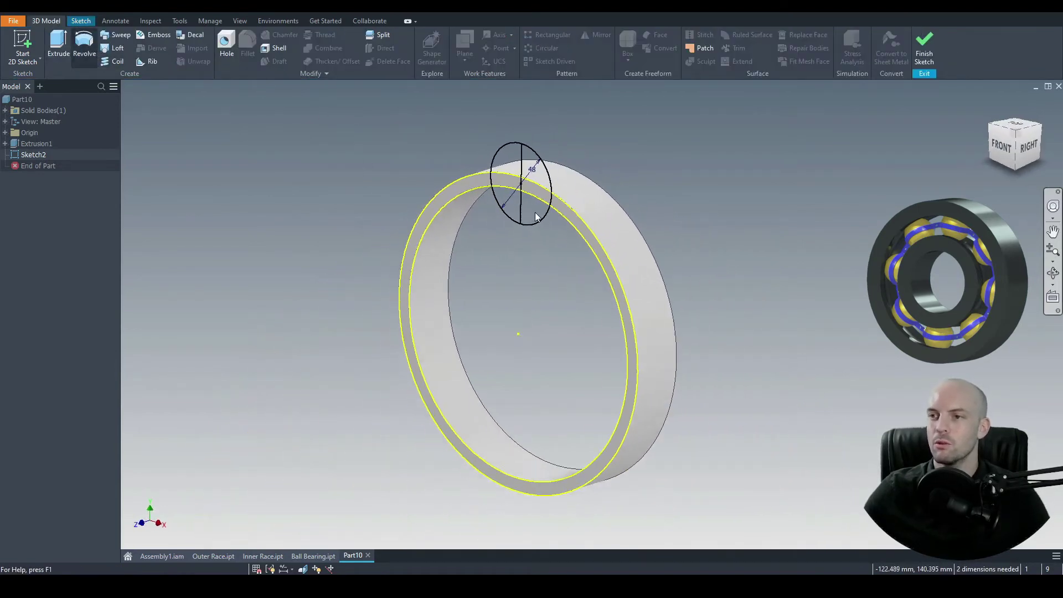
{"action": "left_click", "coordinate": [562, 190]}
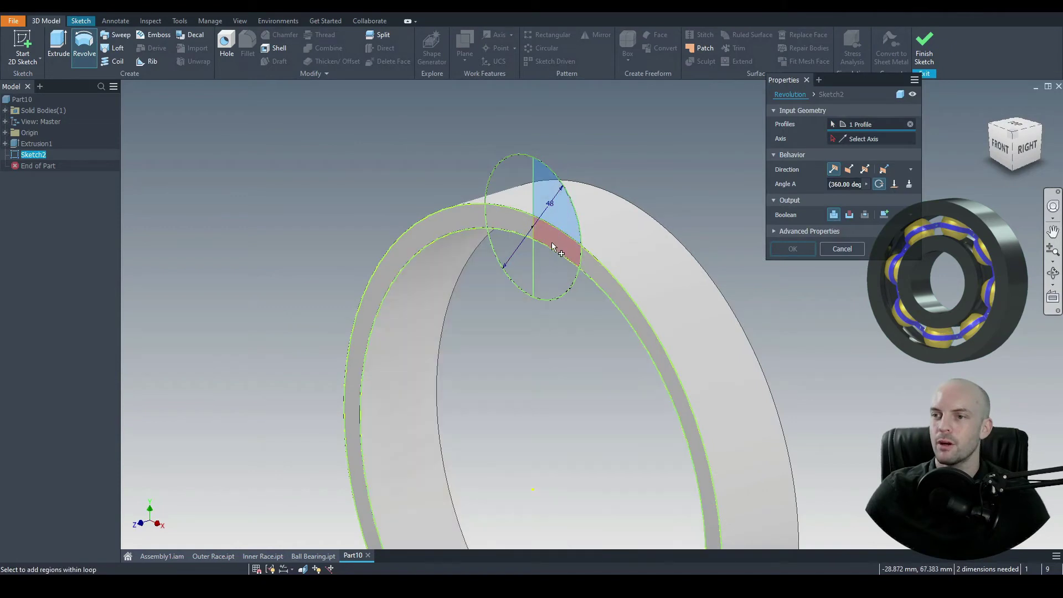
{"action": "left_click", "coordinate": [557, 243]}
{"action": "left_click", "coordinate": [547, 270]}
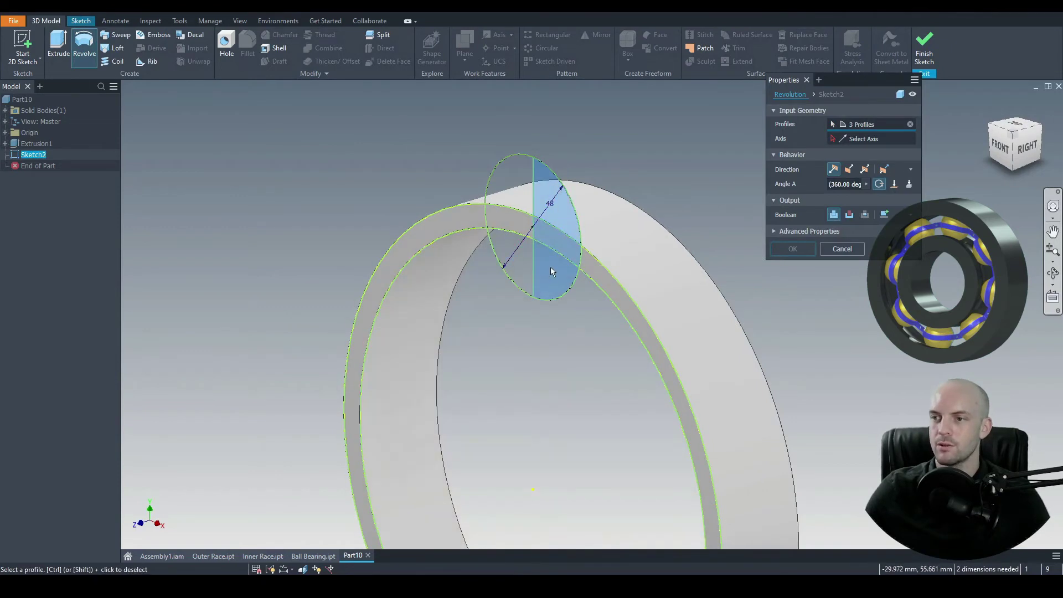
{"action": "left_click", "coordinate": [534, 172]}
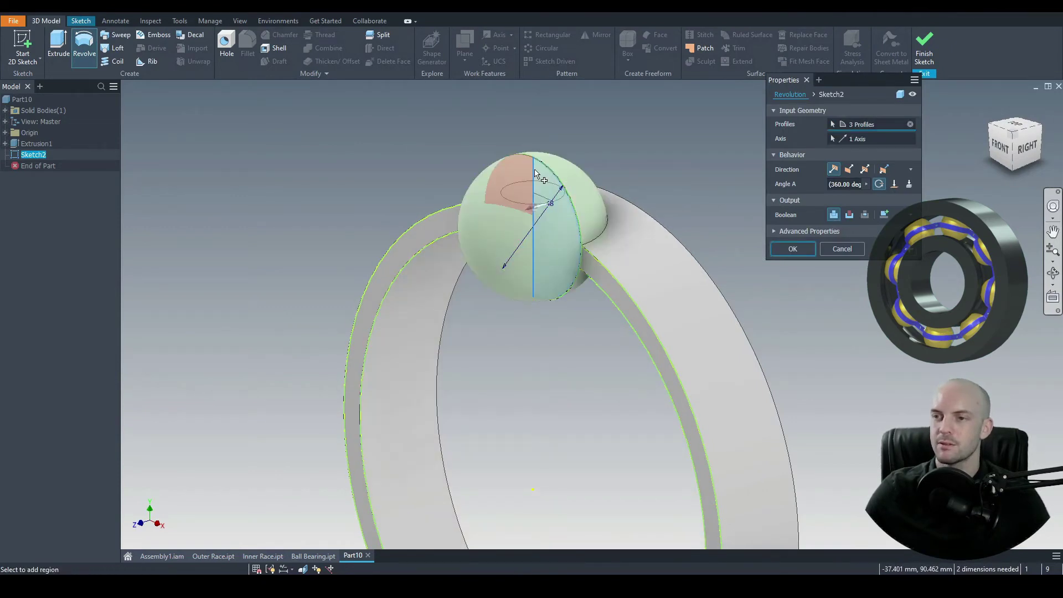
{"action": "left_click", "coordinate": [850, 216]}
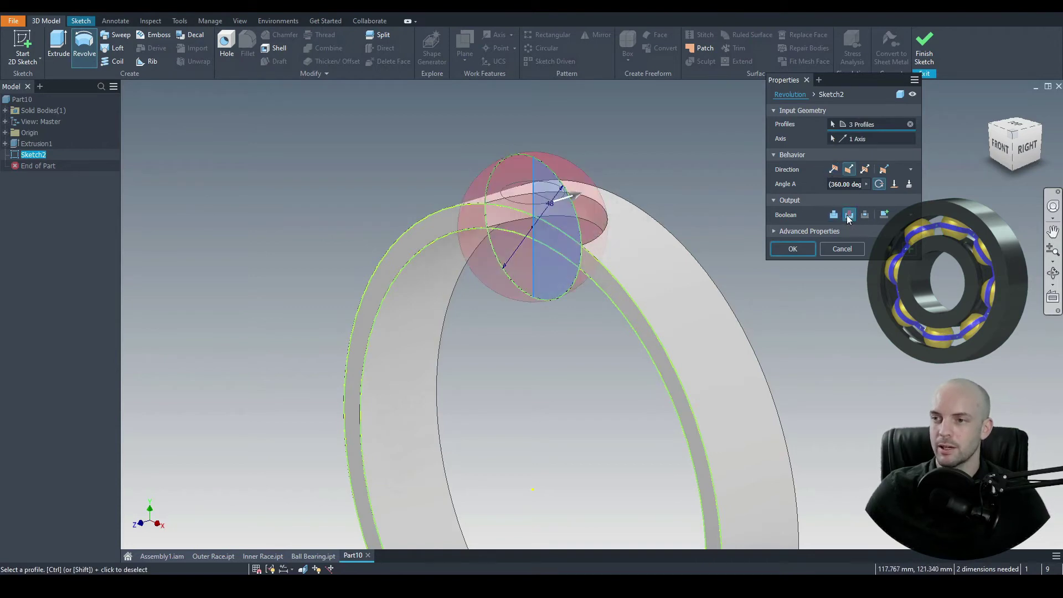
{"action": "left_click", "coordinate": [799, 247]}
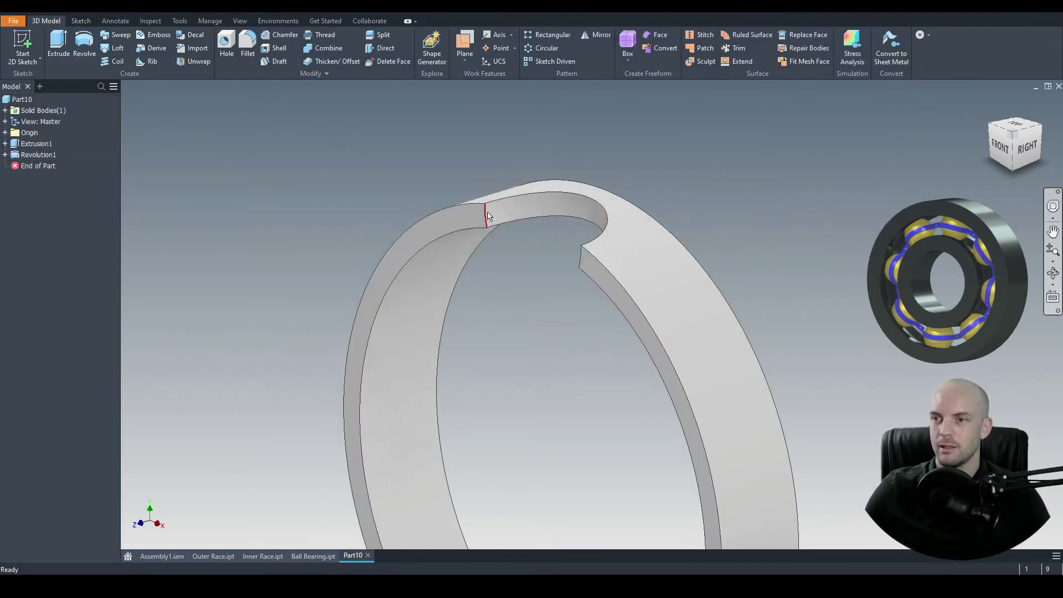
Fillet the two short front edges of the spherical notch with a 5 mm radius
{"action": "left_click", "coordinate": [247, 44]}
{"action": "left_click", "coordinate": [485, 216]}
{"action": "left_click", "coordinate": [232, 188]}
{"action": "left_click", "coordinate": [255, 237]}
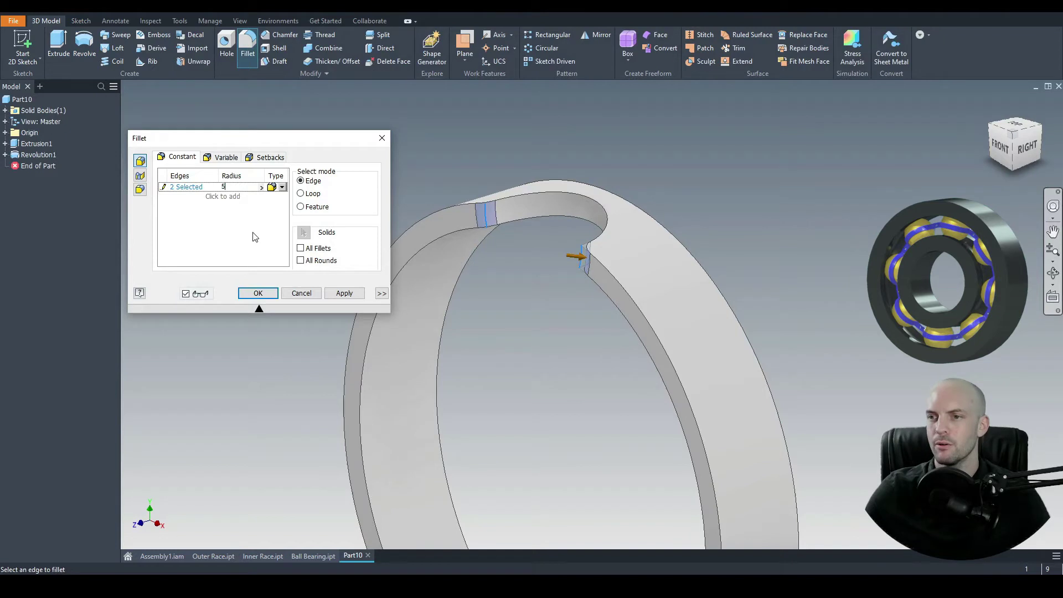
{"action": "left_click", "coordinate": [257, 293]}
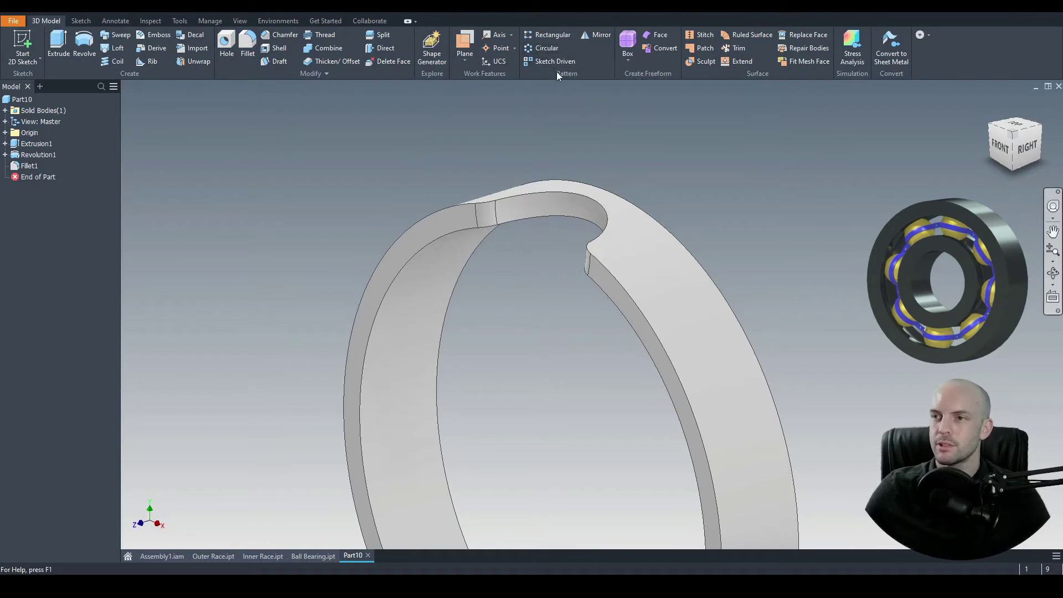
Create a circular pattern of the notch cut and its fillets with 8 occurrences over 360 degrees around the ring's axis
{"action": "left_click", "coordinate": [547, 47]}
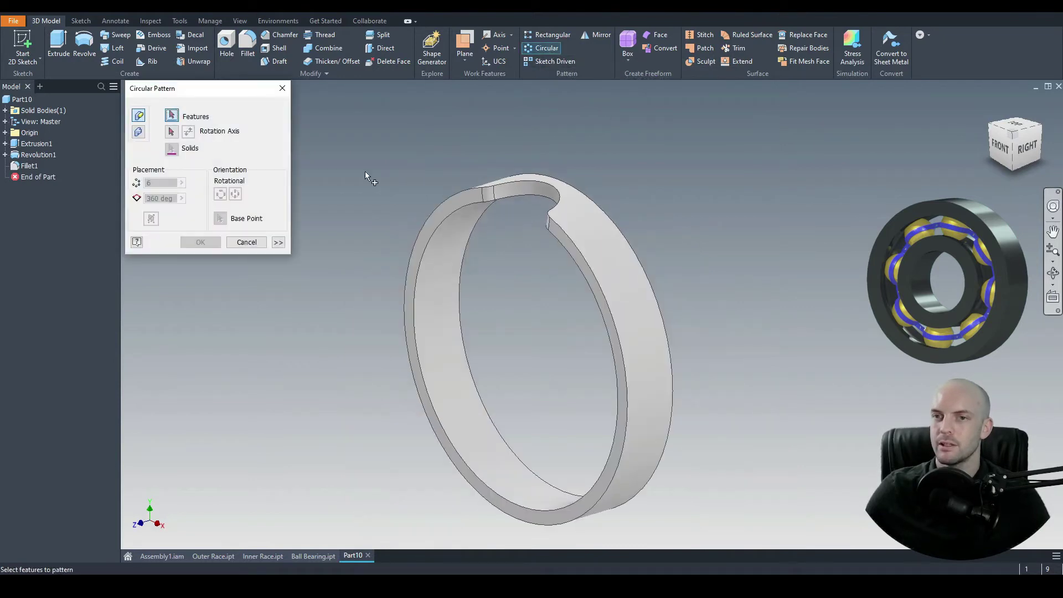
{"action": "left_click", "coordinate": [32, 158]}
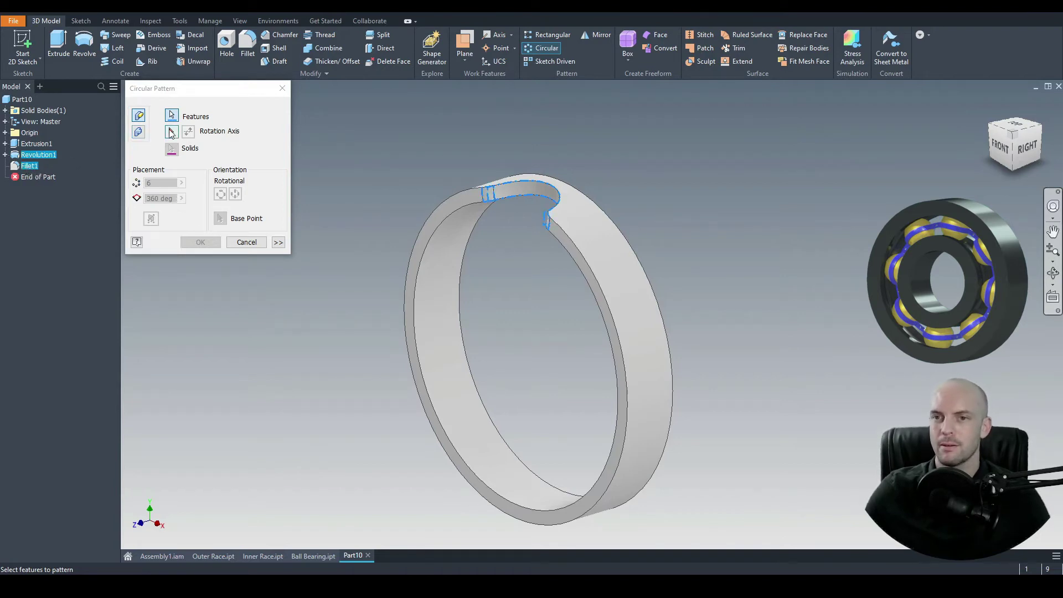
{"action": "left_click", "coordinate": [171, 133]}
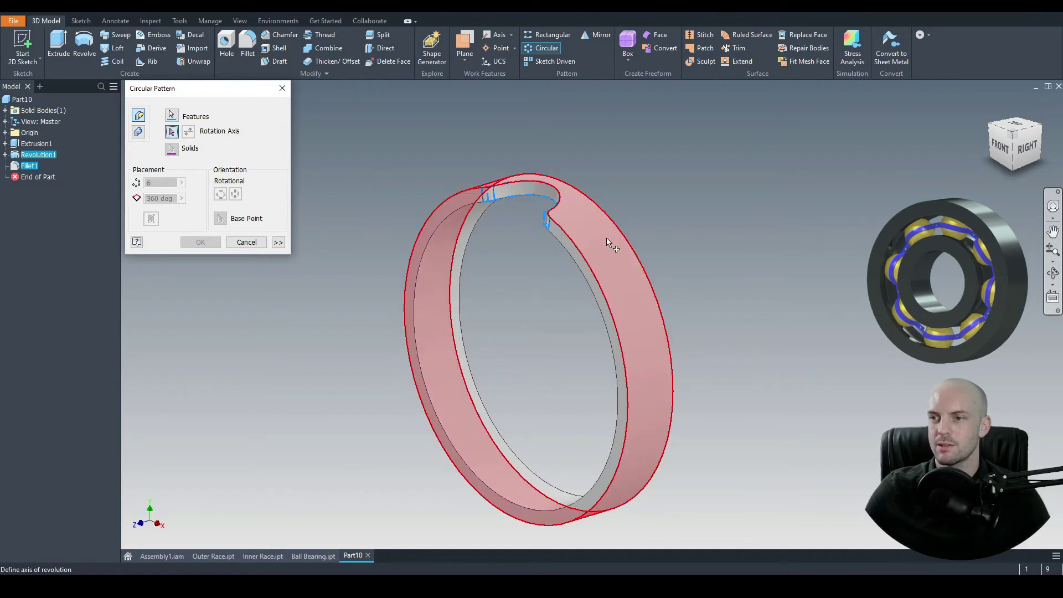
{"action": "left_click", "coordinate": [605, 254]}
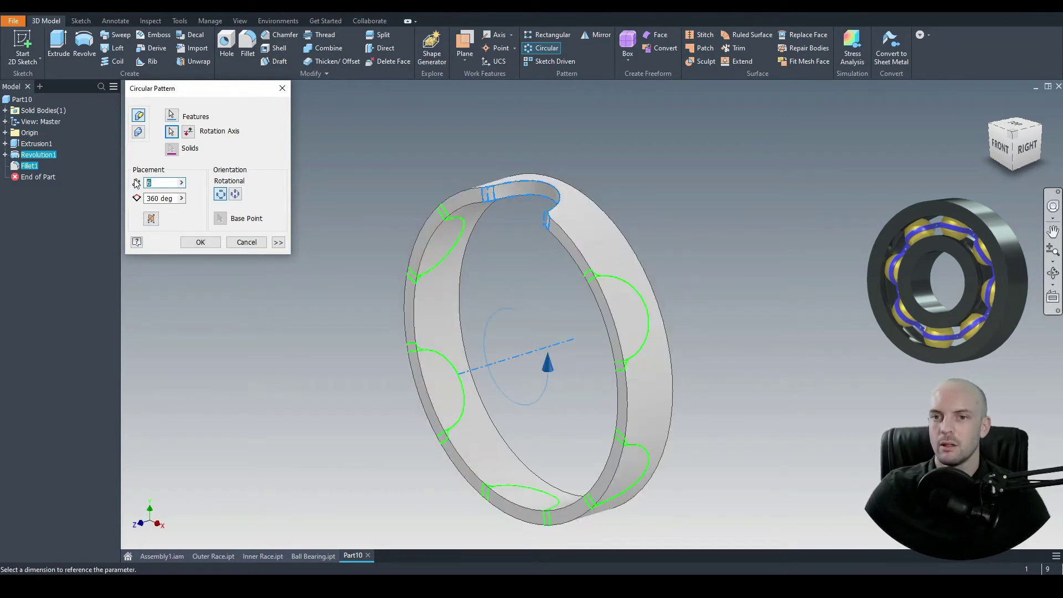
{"action": "type", "text": "8"}
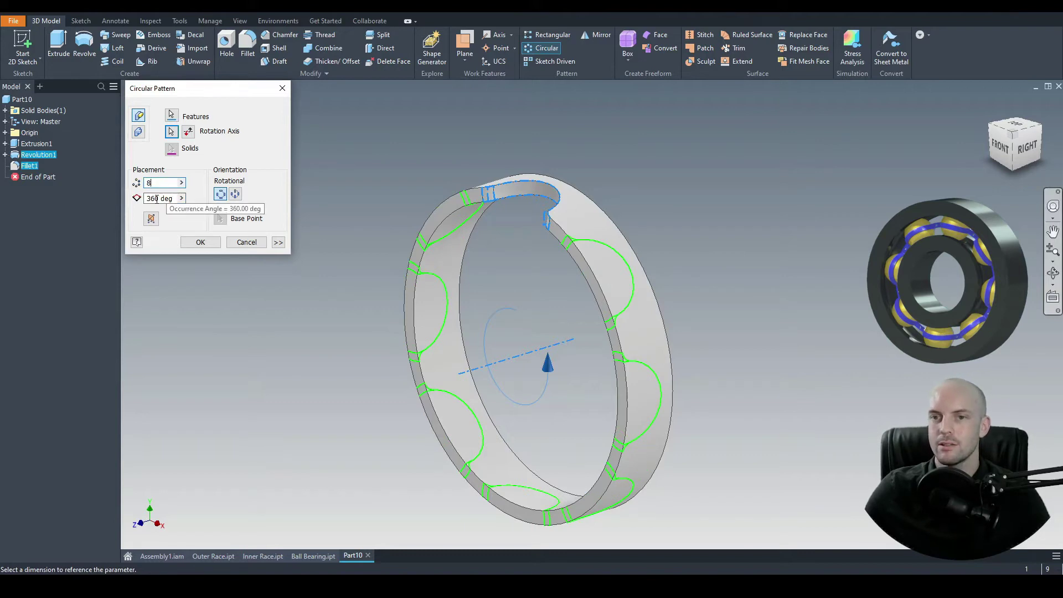
{"action": "left_click", "coordinate": [196, 243]}
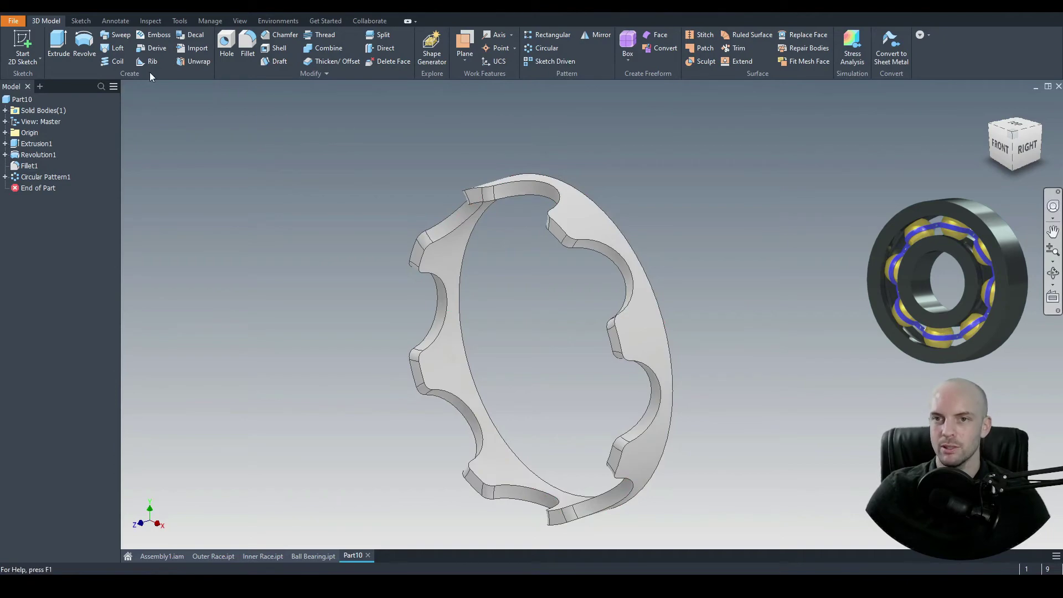
Shell the notched ring with a 2 mm thickness, leaving only the thin scalloped band that follows the notches
{"action": "left_click", "coordinate": [279, 49]}
{"action": "middle_click_drag", "start_coordinate": [517, 233], "coordinate": [344, 386], "text": "shift"}
{"action": "scroll", "coordinate": [492, 240], "scroll_direction": "up", "scroll_amount": 3}
{"action": "scroll", "coordinate": [521, 228], "scroll_direction": "down", "scroll_amount": 2}
{"action": "left_click", "coordinate": [336, 414]}
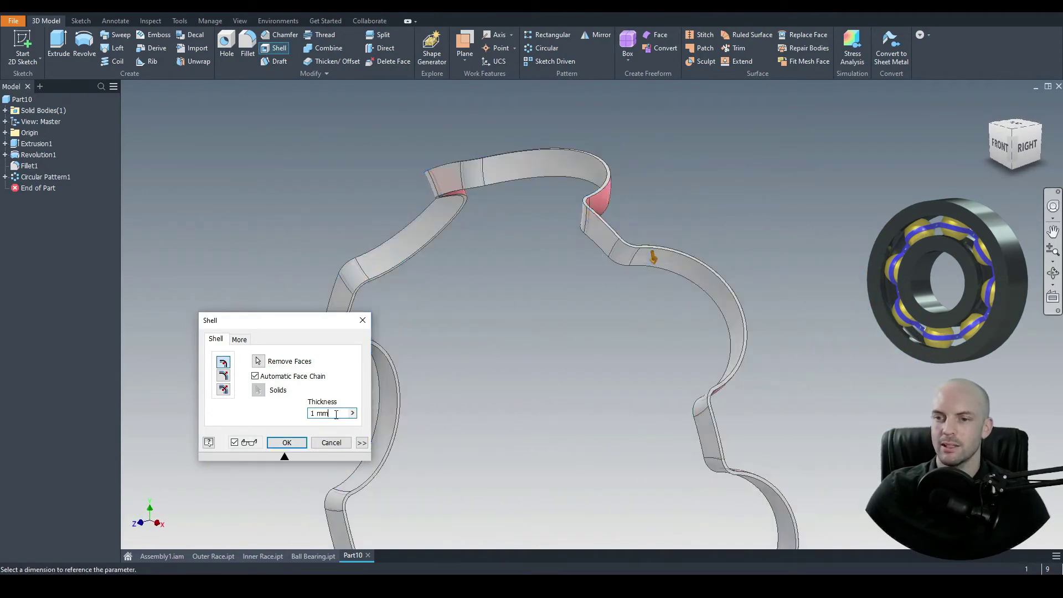
{"action": "type", "text": "2"}
{"action": "left_click", "coordinate": [277, 442]}
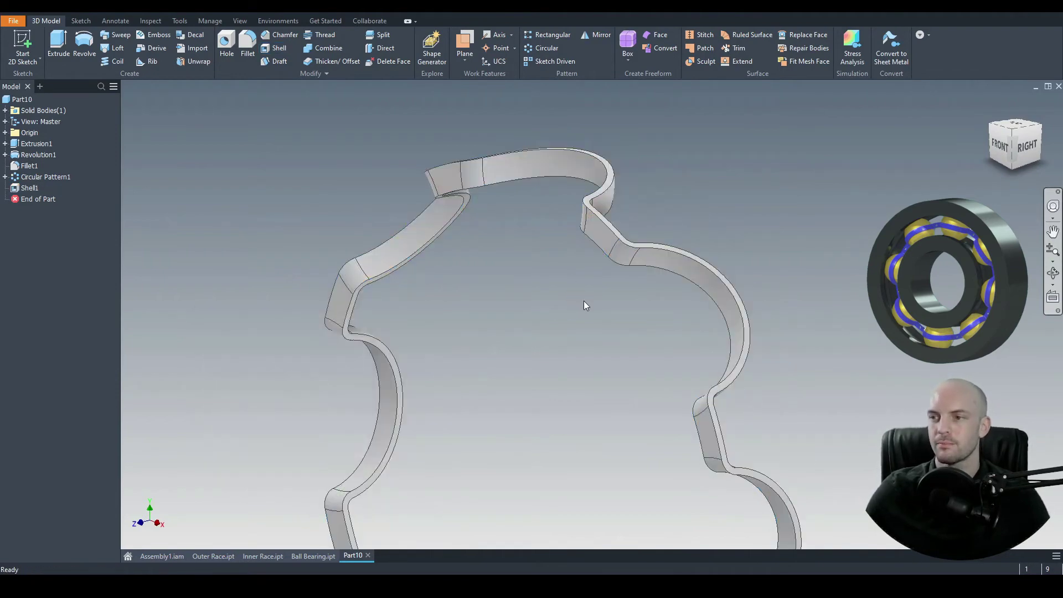
Choose an appearance for the cage from the Inventor Material Library and save the part as Cage in the Tutorial folder
{"action": "scroll", "coordinate": [583, 306], "scroll_direction": "down", "scroll_amount": 3}
{"action": "middle_click_drag", "start_coordinate": [555, 231], "coordinate": [465, 261], "text": "shift"}
{"action": "left_click", "coordinate": [267, 14]}
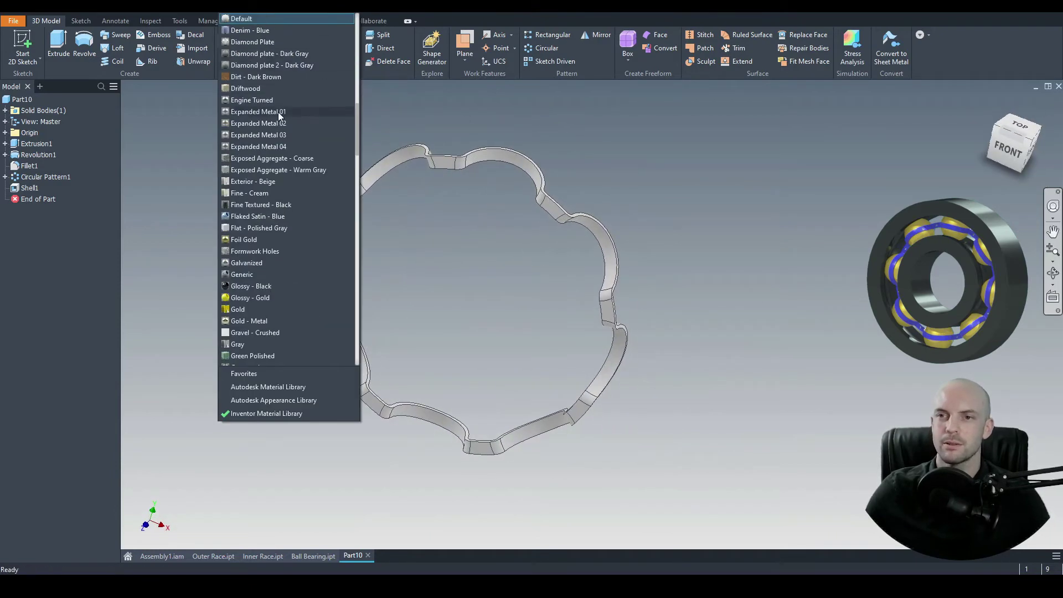
{"action": "scroll", "coordinate": [276, 130], "scroll_direction": "down", "scroll_amount": 5}
{"action": "scroll", "coordinate": [257, 158], "scroll_direction": "up", "scroll_amount": 3}
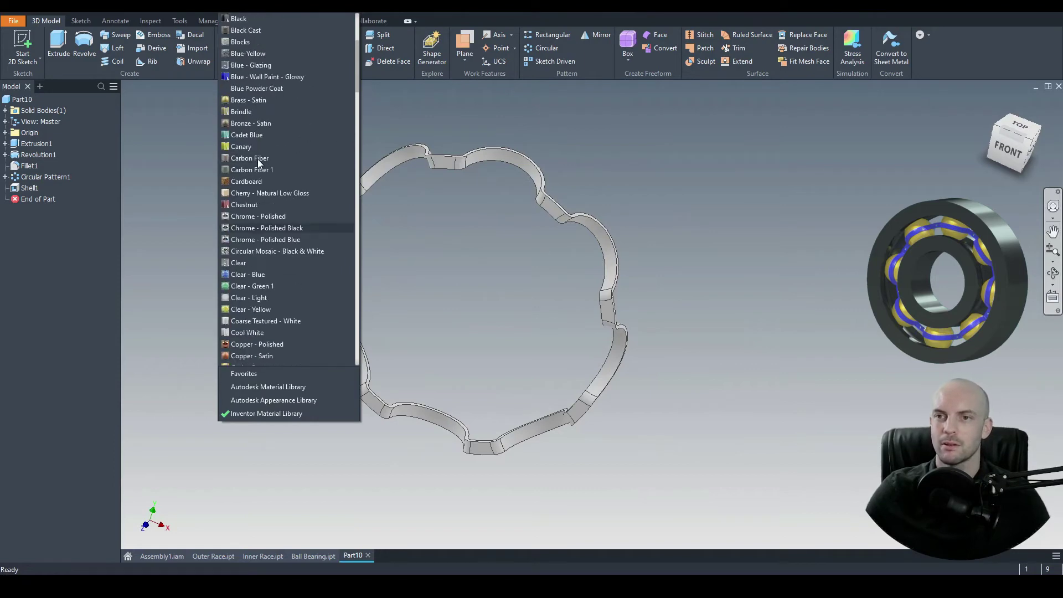
{"action": "scroll", "coordinate": [252, 277], "scroll_direction": "down", "scroll_amount": 2}
{"action": "left_click", "coordinate": [250, 286]}
{"action": "left_click", "coordinate": [61, 12]}
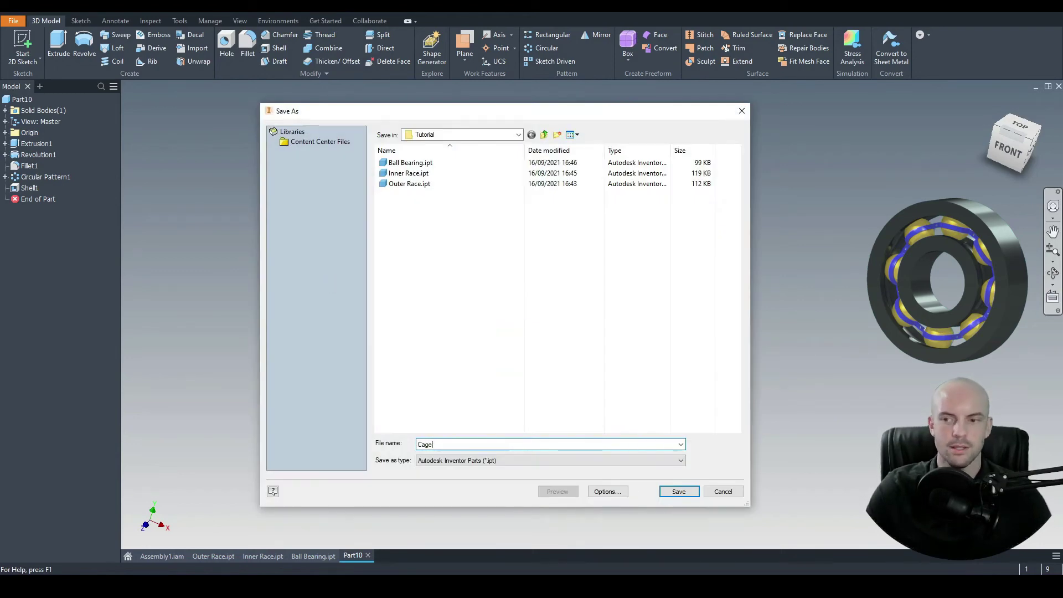
{"action": "key", "text": "Return"}
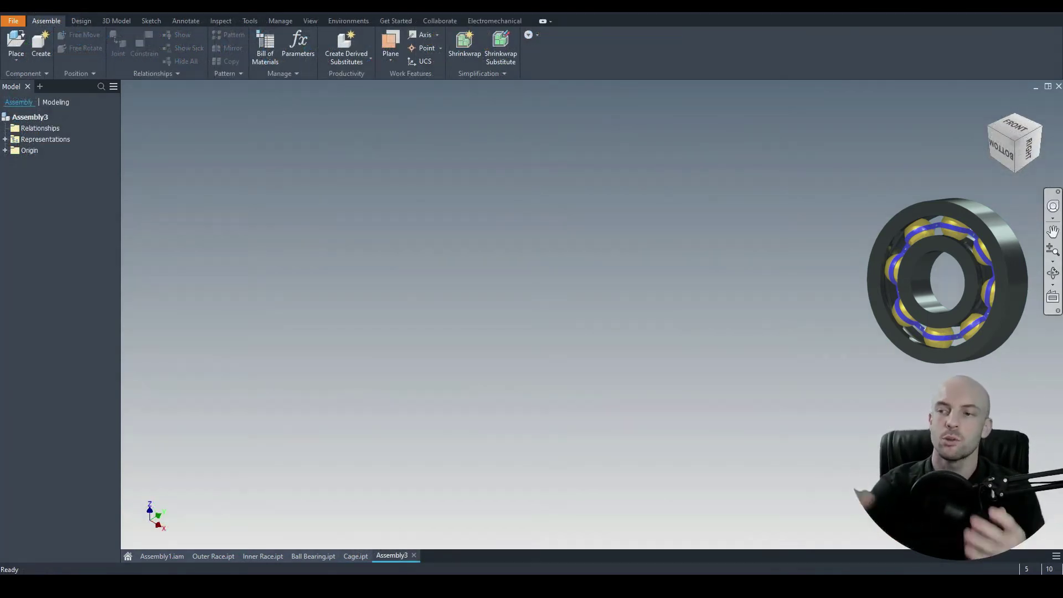
Place one Outer Race.ipt in the new assembly, grounded at the origin
{"action": "left_click", "coordinate": [22, 44]}
{"action": "left_click", "coordinate": [410, 196]}
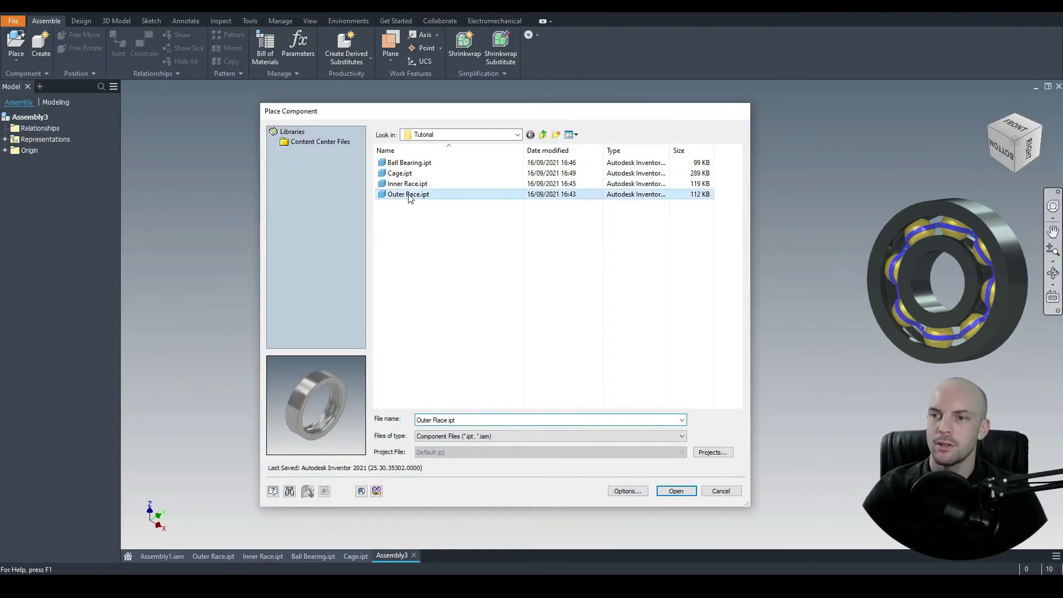
{"action": "double_click", "coordinate": [410, 196]}
{"action": "right_click", "coordinate": [361, 241]}
{"action": "left_click", "coordinate": [422, 230]}
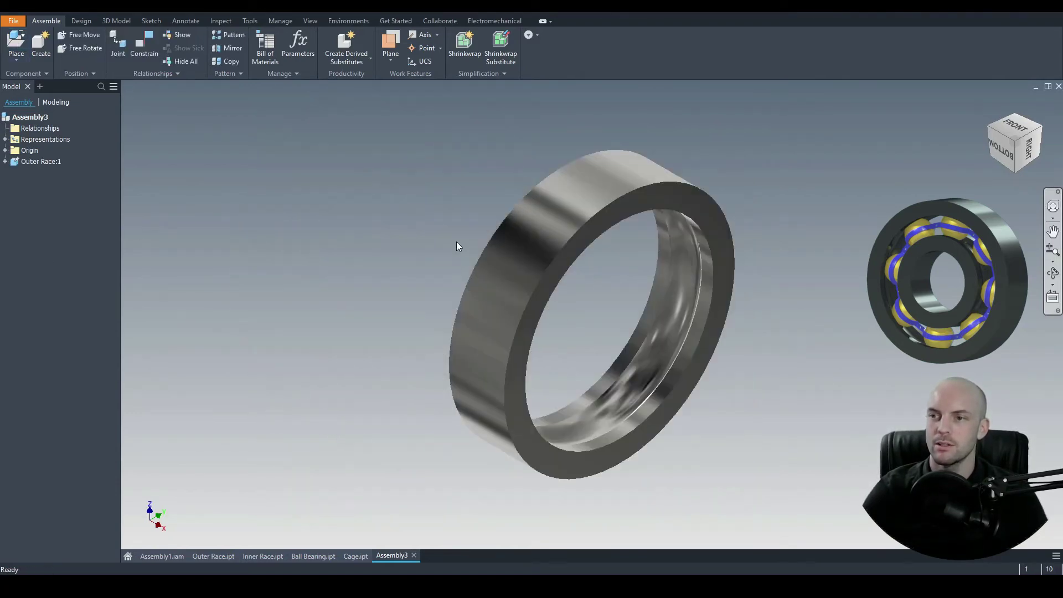
Place one Inner Race.ipt and one Ball Bearing.ipt in free space beside the outer race
{"action": "middle_click_drag", "start_coordinate": [457, 247], "coordinate": [299, 257]}
{"action": "left_click", "coordinate": [11, 38]}
{"action": "double_click", "coordinate": [409, 182]}
{"action": "left_click", "coordinate": [610, 414]}
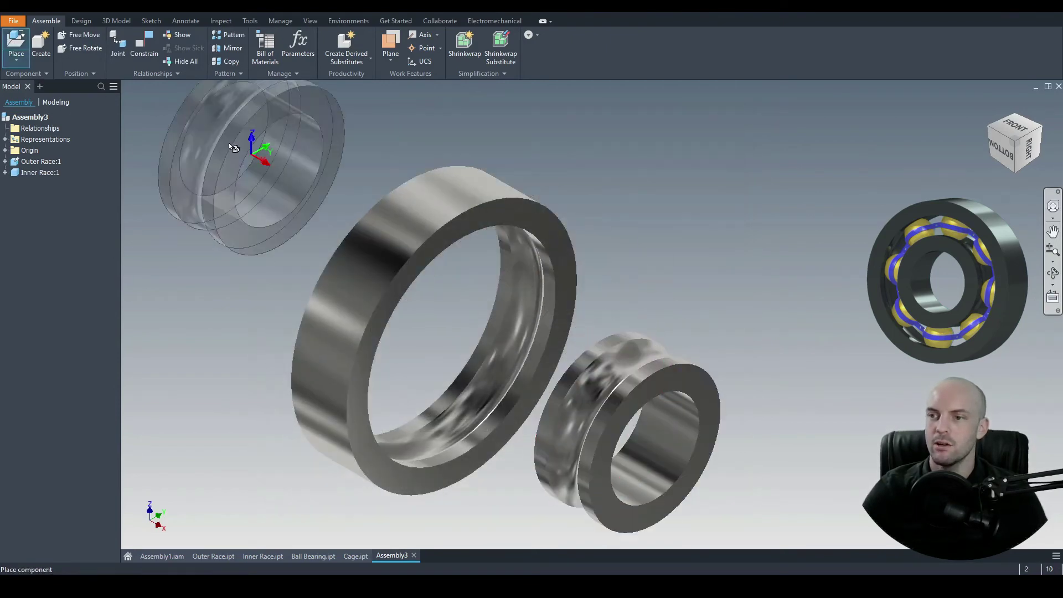
{"action": "left_click", "coordinate": [16, 43]}
{"action": "double_click", "coordinate": [400, 164]}
{"action": "left_click", "coordinate": [617, 228]}
Place two copies of Cage.ipt beside the outer race
{"action": "left_click", "coordinate": [16, 44]}
{"action": "double_click", "coordinate": [392, 175]}
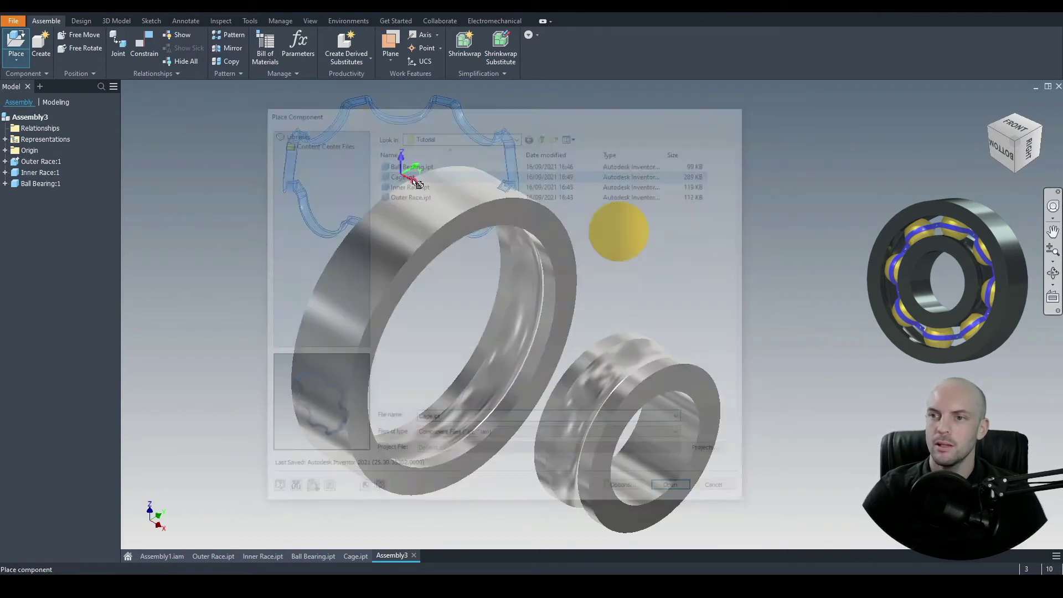
{"action": "left_click", "coordinate": [237, 253]}
{"action": "left_click", "coordinate": [248, 199]}
{"action": "right_click", "coordinate": [310, 171]}
{"action": "left_click", "coordinate": [365, 172]}
Mate the inner race's axis to the outer race's axis with a 0 mm offset
{"action": "middle_click_drag", "start_coordinate": [607, 314], "coordinate": [576, 309]}
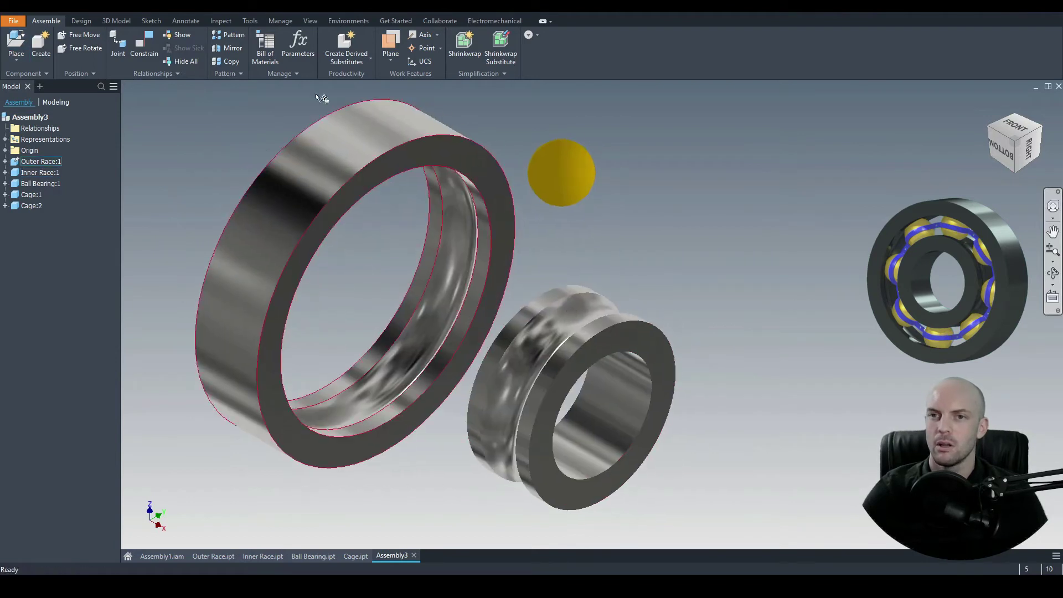
{"action": "left_click", "coordinate": [144, 44]}
{"action": "left_click", "coordinate": [357, 138]}
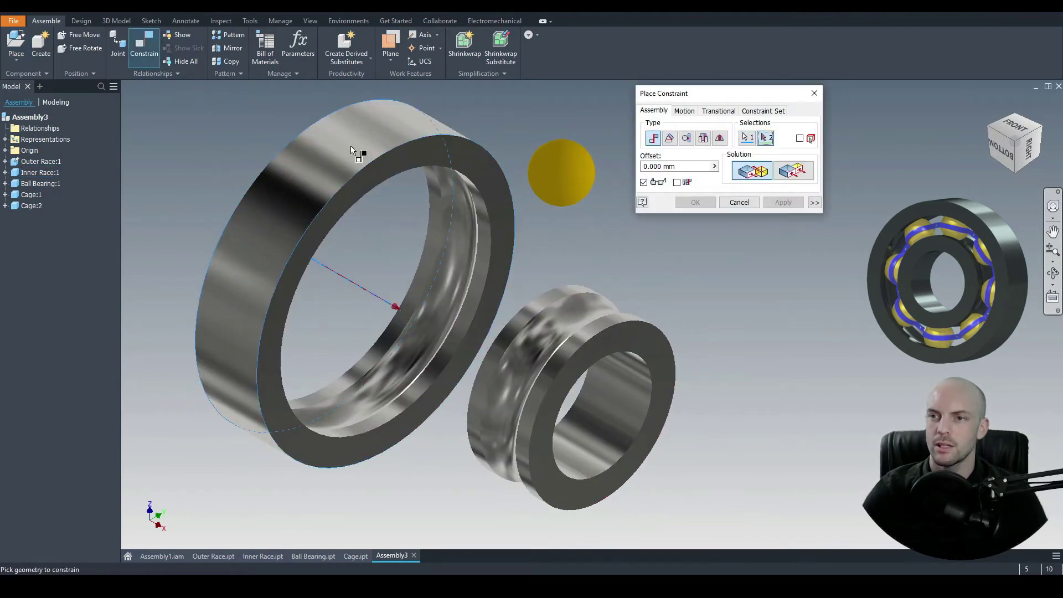
{"action": "left_click", "coordinate": [559, 323]}
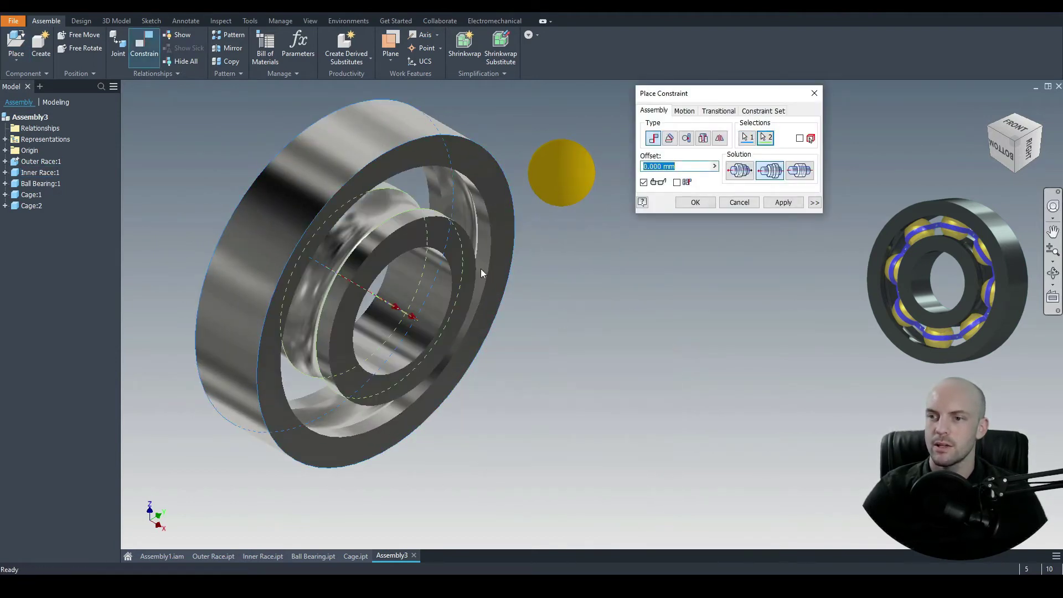
{"action": "left_click", "coordinate": [781, 202]}
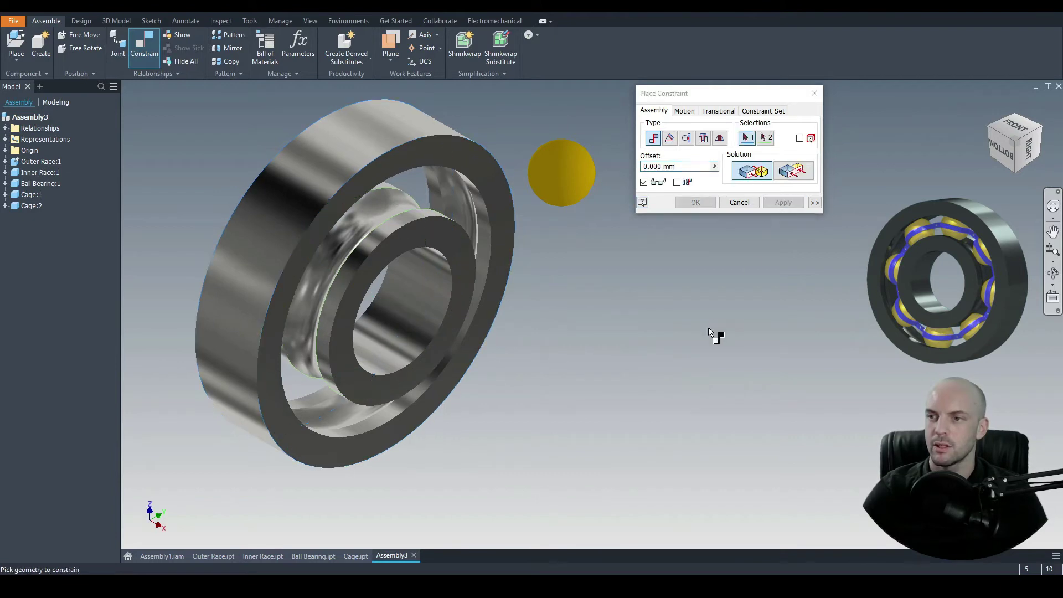
{"action": "left_click", "coordinate": [739, 203]}
Slide the inner race outward along its axis and constrain its front face flush with the outer race's front face at 0 mm offset
{"action": "left_click_drag", "start_coordinate": [451, 244], "coordinate": [482, 260]}
{"action": "left_click", "coordinate": [142, 41]}
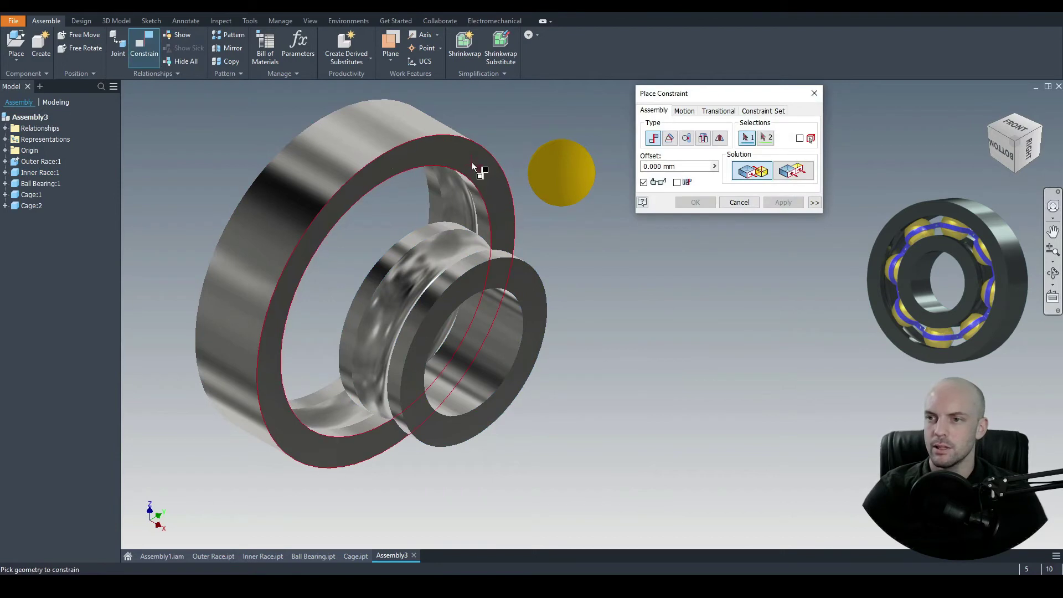
{"action": "left_click", "coordinate": [459, 157]}
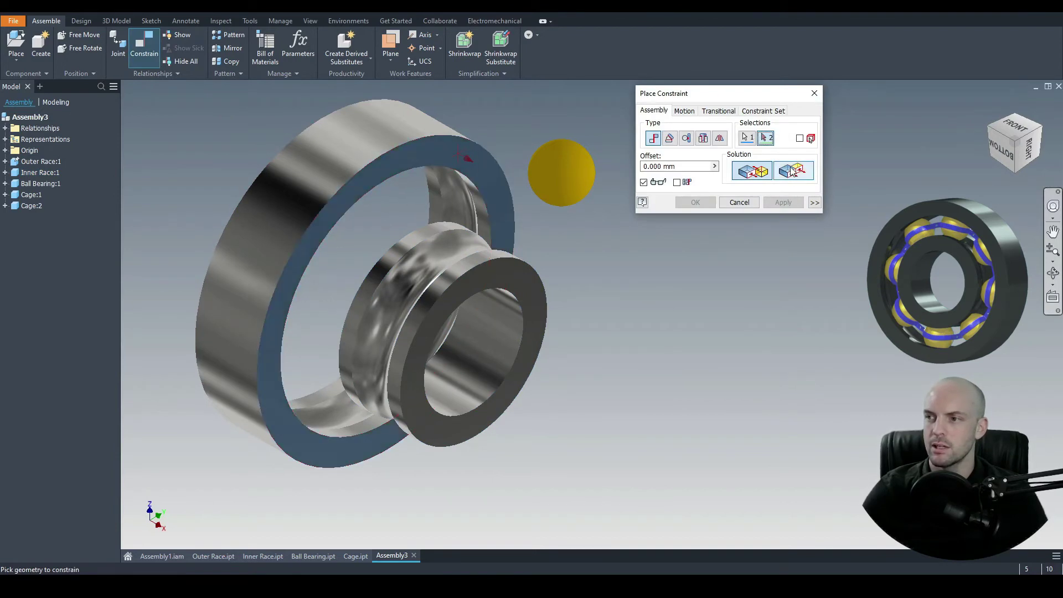
{"action": "left_click", "coordinate": [793, 171]}
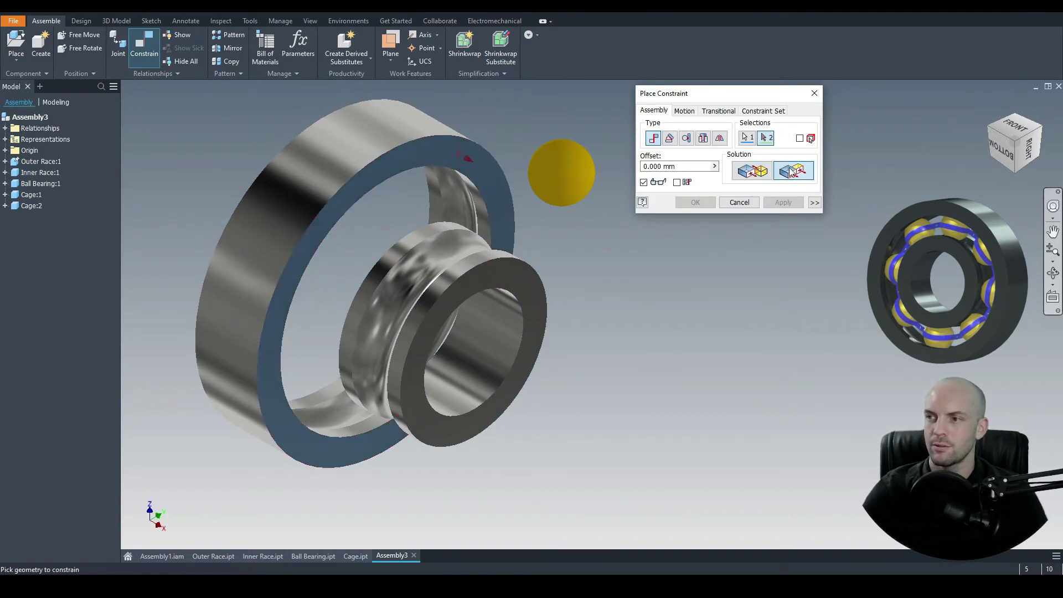
{"action": "left_click", "coordinate": [504, 276]}
{"action": "left_click", "coordinate": [783, 202]}
{"action": "left_click", "coordinate": [740, 202]}
{"action": "left_click", "coordinate": [427, 227]}
{"action": "left_click", "coordinate": [627, 304]}
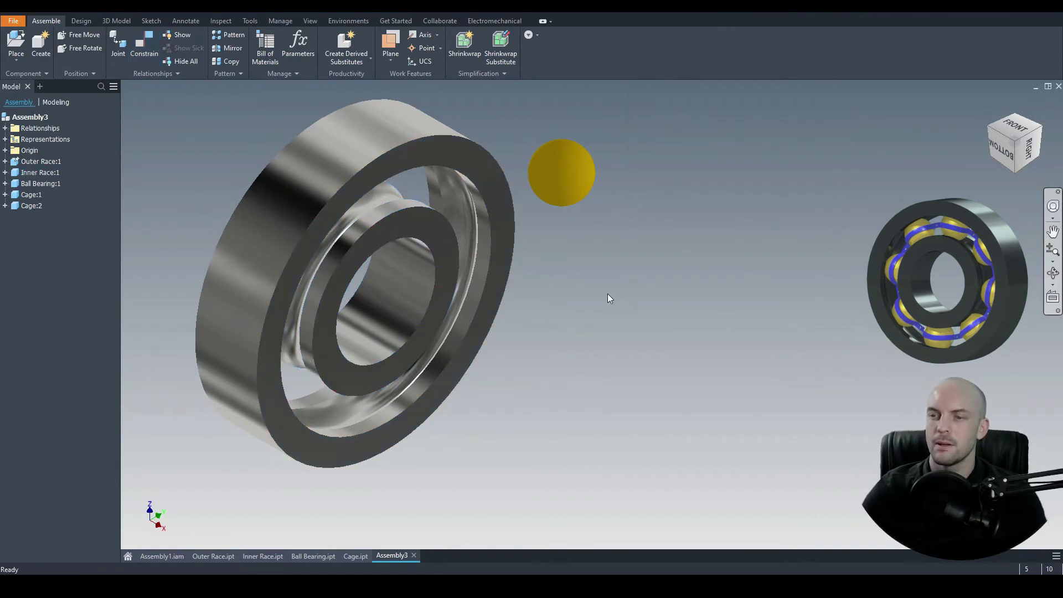
Mate the ball's YZ plane to the outer race's YZ plane and move the ball into the gap between the races
{"action": "middle_click_drag", "start_coordinate": [610, 294], "coordinate": [603, 281], "text": "shift"}
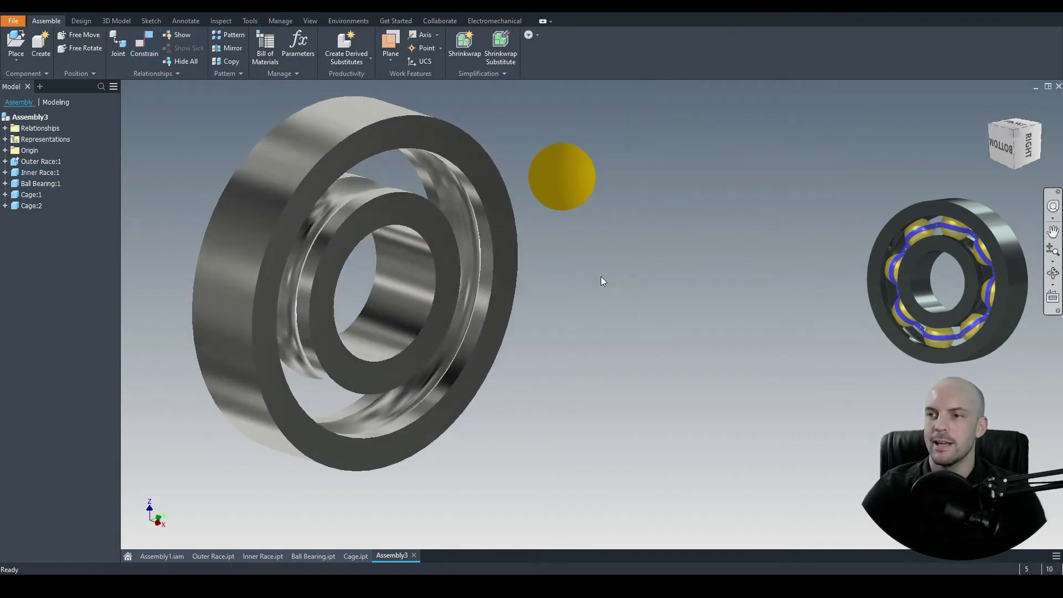
{"action": "left_click", "coordinate": [5, 184]}
{"action": "left_click", "coordinate": [14, 194]}
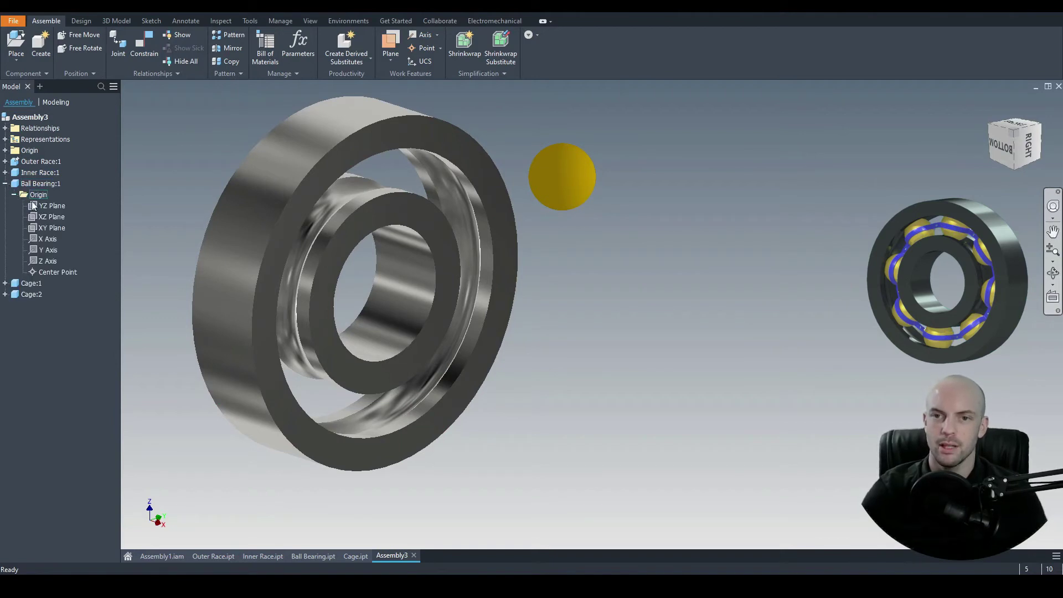
{"action": "left_click", "coordinate": [44, 206]}
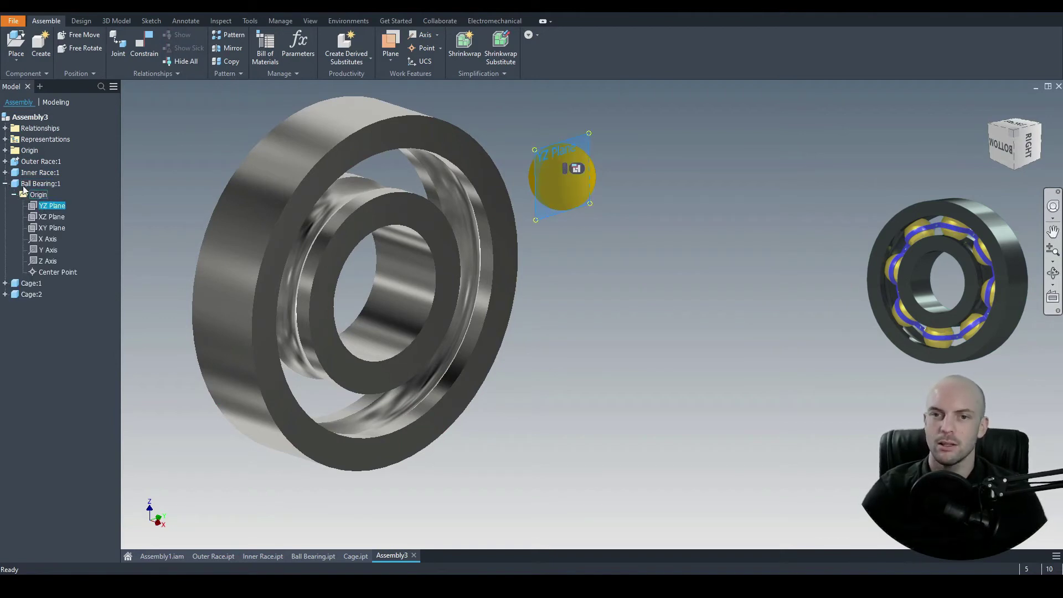
{"action": "left_click", "coordinate": [5, 161]}
{"action": "left_click", "coordinate": [14, 173]}
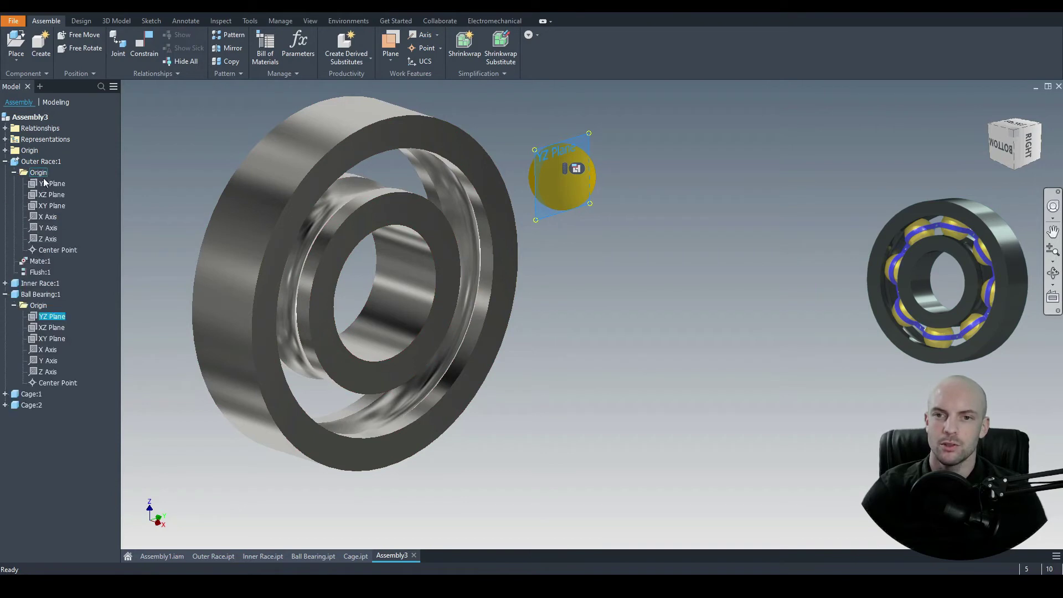
{"action": "left_click", "coordinate": [50, 185], "text": "ctrl"}
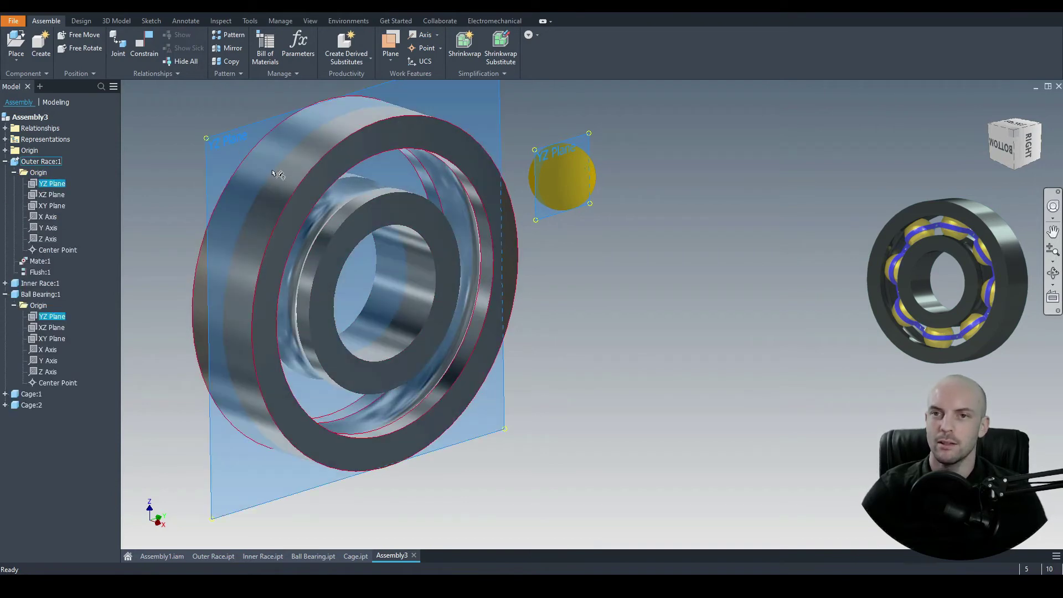
{"action": "left_click", "coordinate": [149, 51]}
{"action": "left_click", "coordinate": [780, 200]}
{"action": "left_click_drag", "start_coordinate": [363, 287], "coordinate": [454, 194]}
{"action": "left_click", "coordinate": [380, 215]}
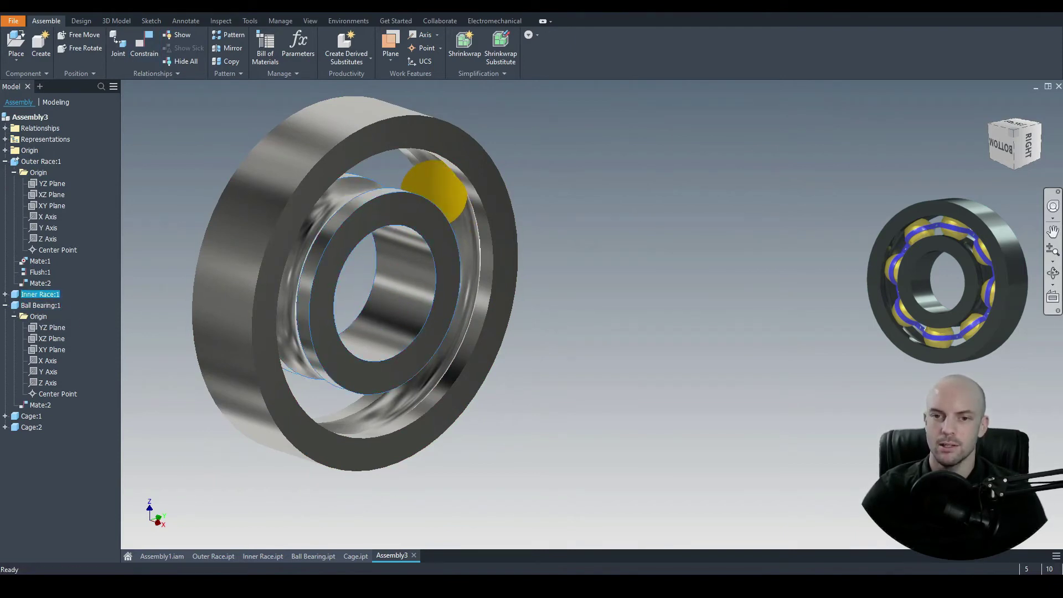
Mate the ball's XZ plane to the inner race's XZ plane at 0 mm offset and move the ball between the races
{"action": "left_click", "coordinate": [43, 341]}
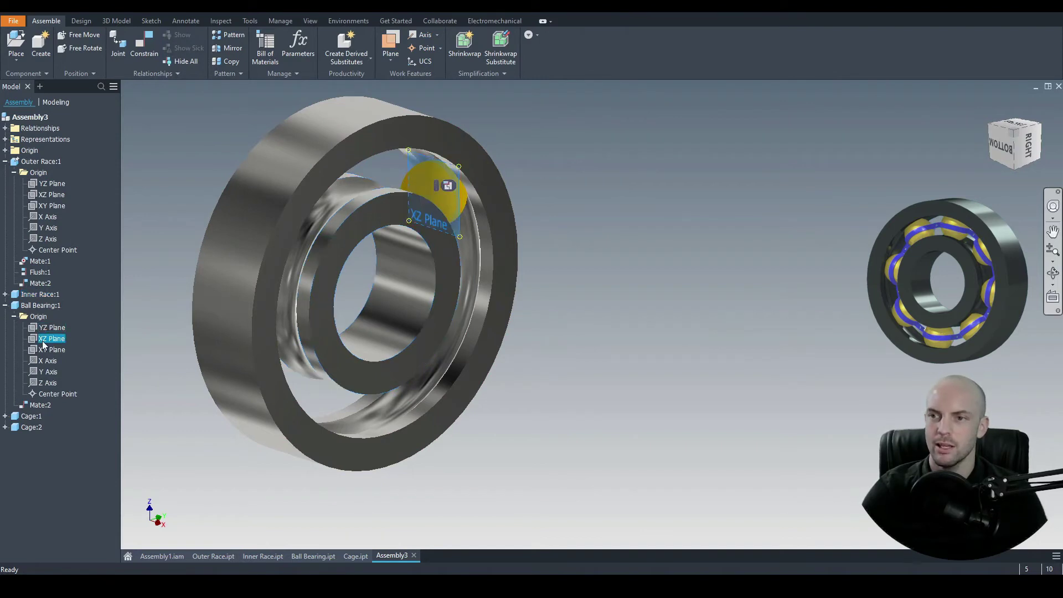
{"action": "left_click", "coordinate": [5, 294]}
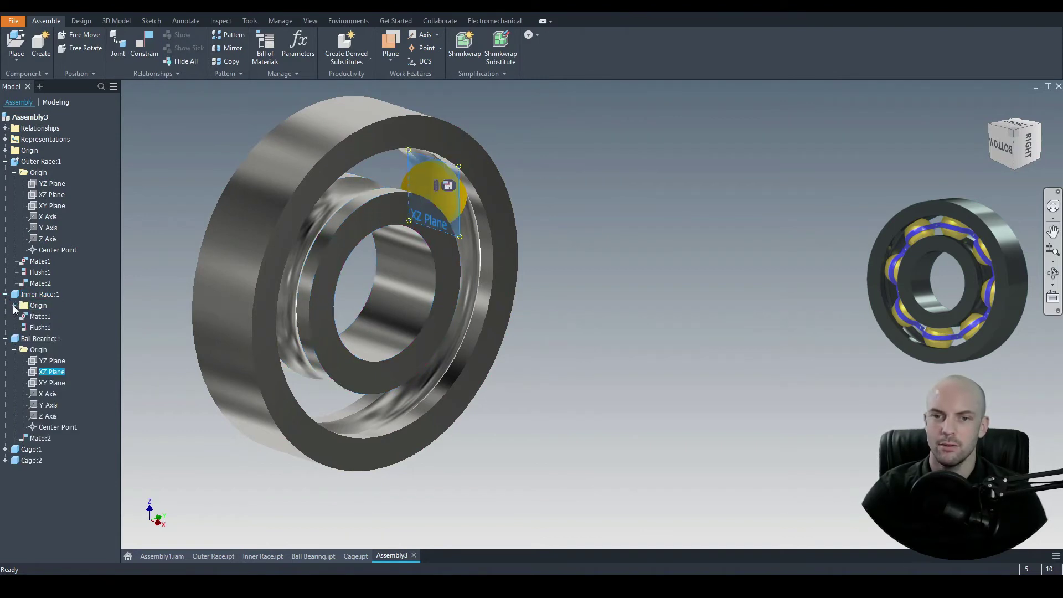
{"action": "left_click", "coordinate": [14, 305]}
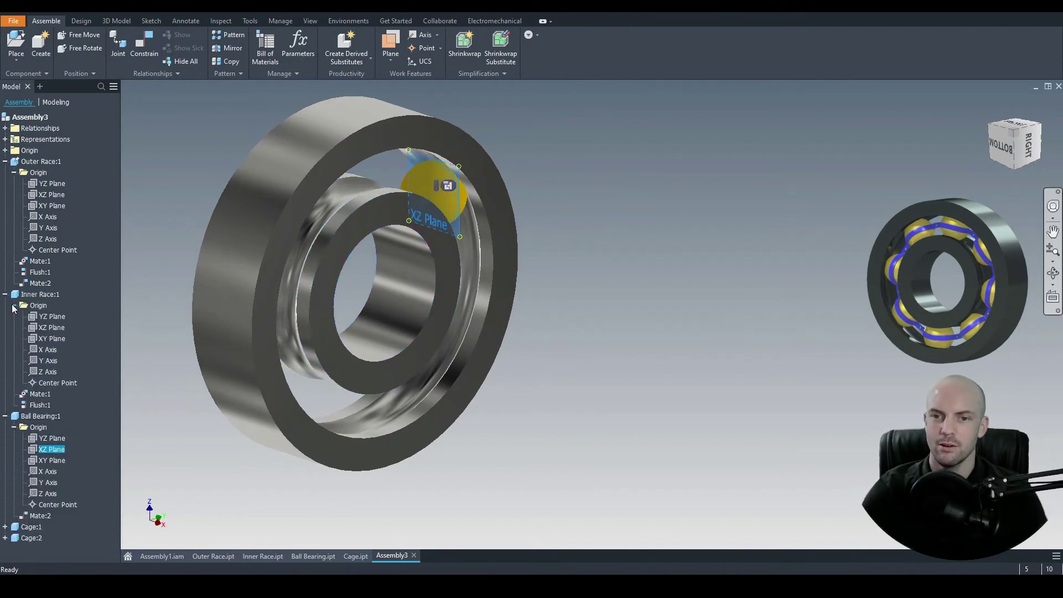
{"action": "left_click", "coordinate": [45, 327], "text": "ctrl"}
{"action": "key", "text": "c"}
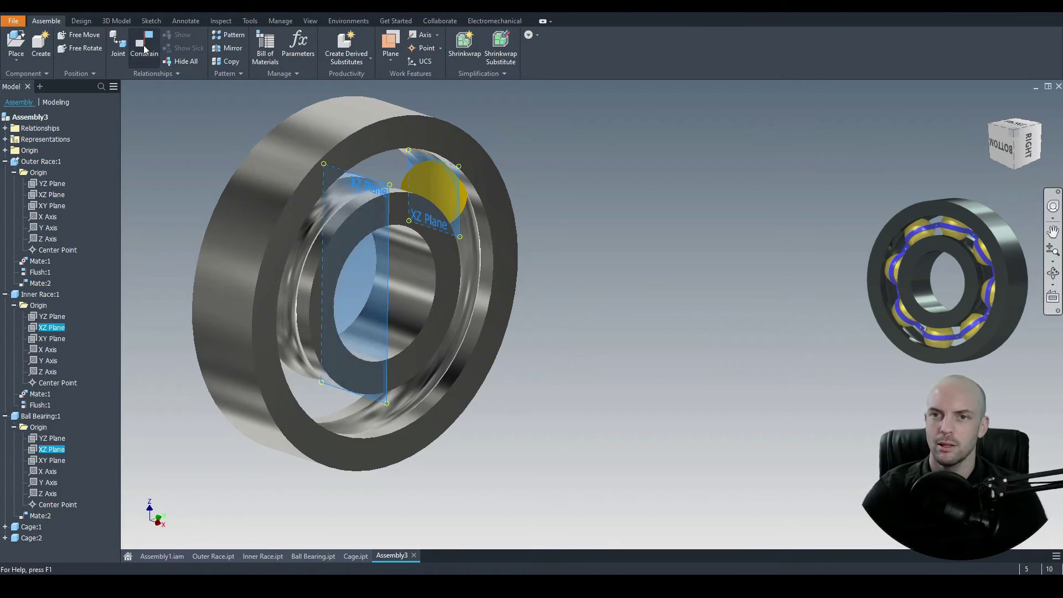
{"action": "left_click", "coordinate": [773, 203]}
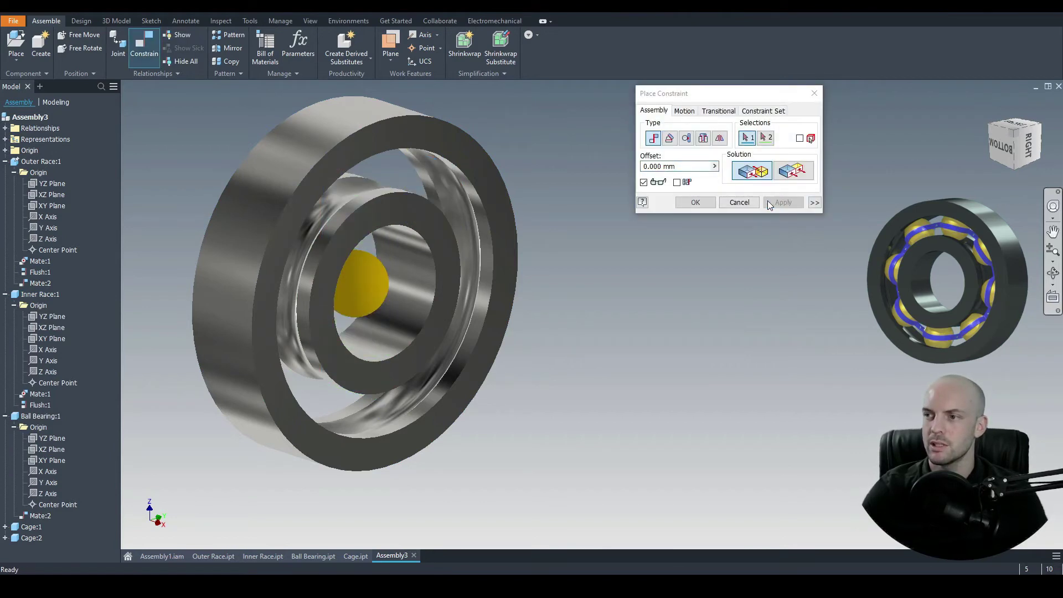
{"action": "left_click", "coordinate": [739, 202]}
{"action": "left_click_drag", "start_coordinate": [400, 288], "coordinate": [457, 200]}
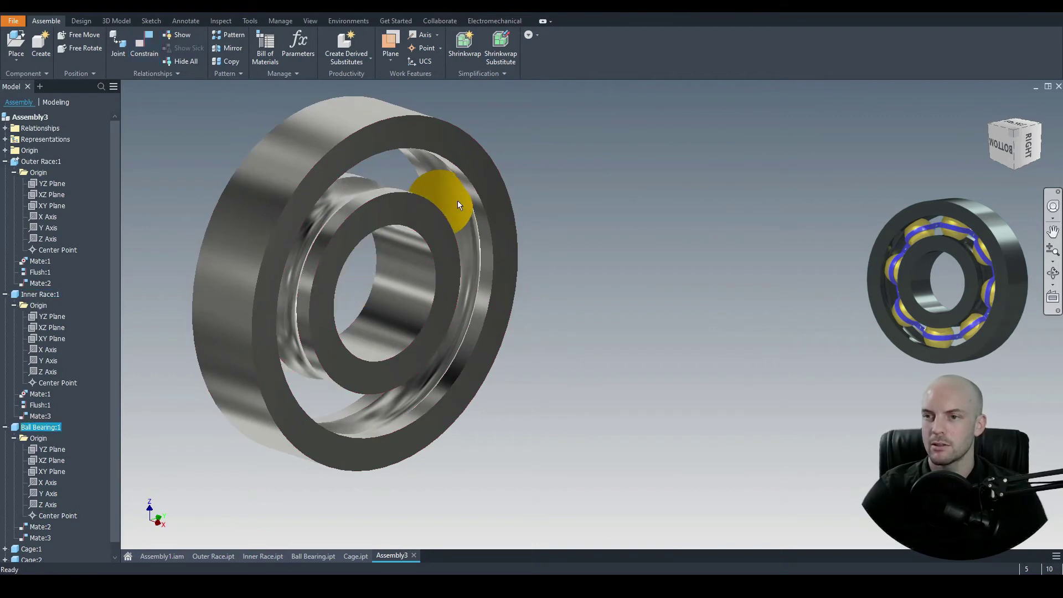
Constrain the ball tangent to the inner race's groove with the inside solution and 0 mm offset
{"action": "middle_click_drag", "start_coordinate": [576, 160], "coordinate": [464, 207], "text": "shift"}
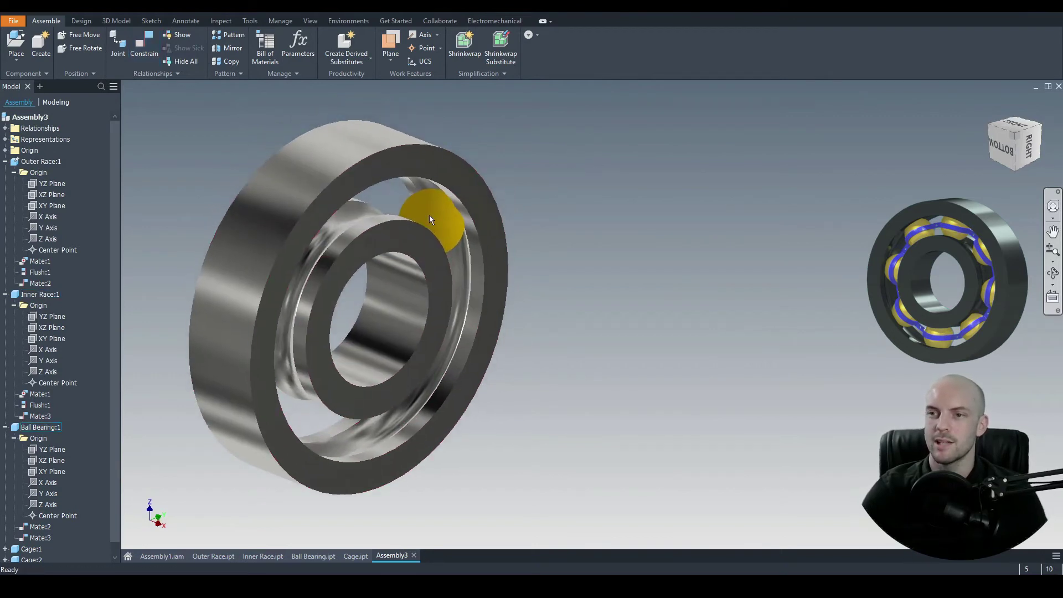
{"action": "key", "text": "c"}
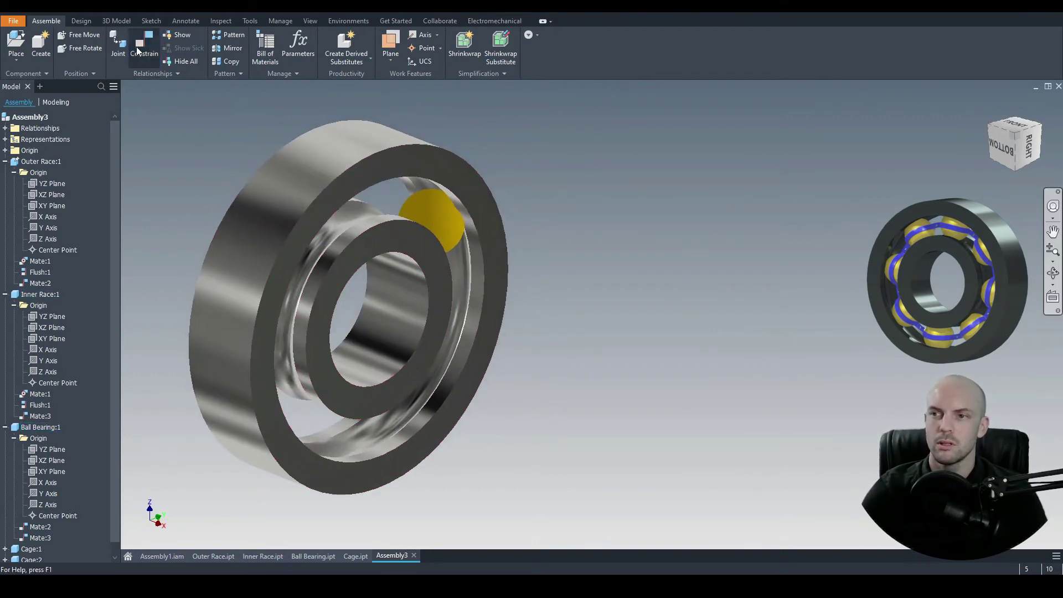
{"action": "left_click", "coordinate": [685, 138]}
{"action": "left_click_drag", "start_coordinate": [694, 95], "coordinate": [612, 100]}
{"action": "scroll", "coordinate": [421, 207], "scroll_direction": "down", "scroll_amount": 3}
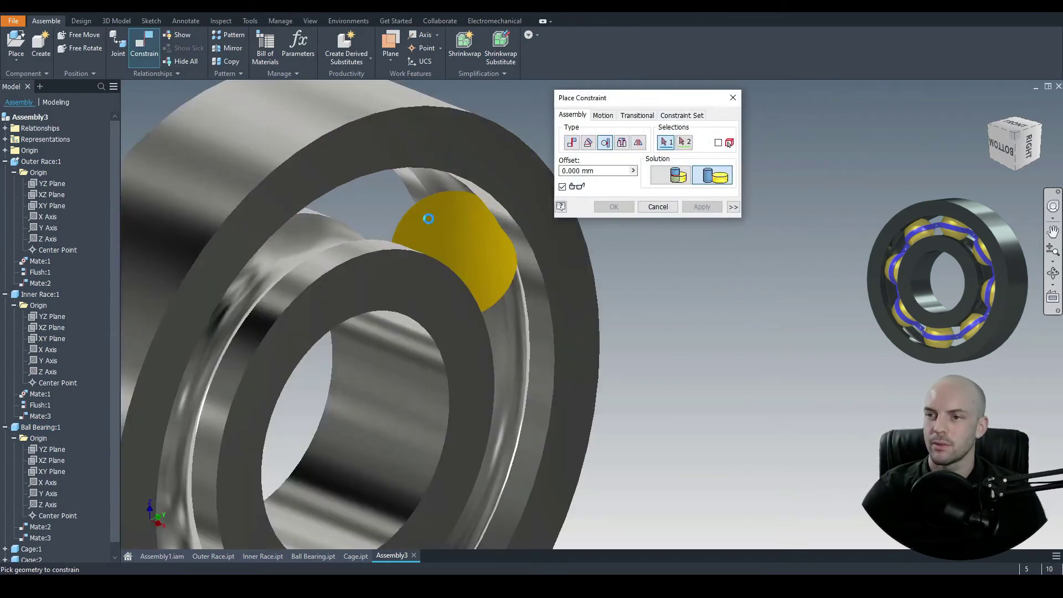
{"action": "left_click", "coordinate": [338, 234]}
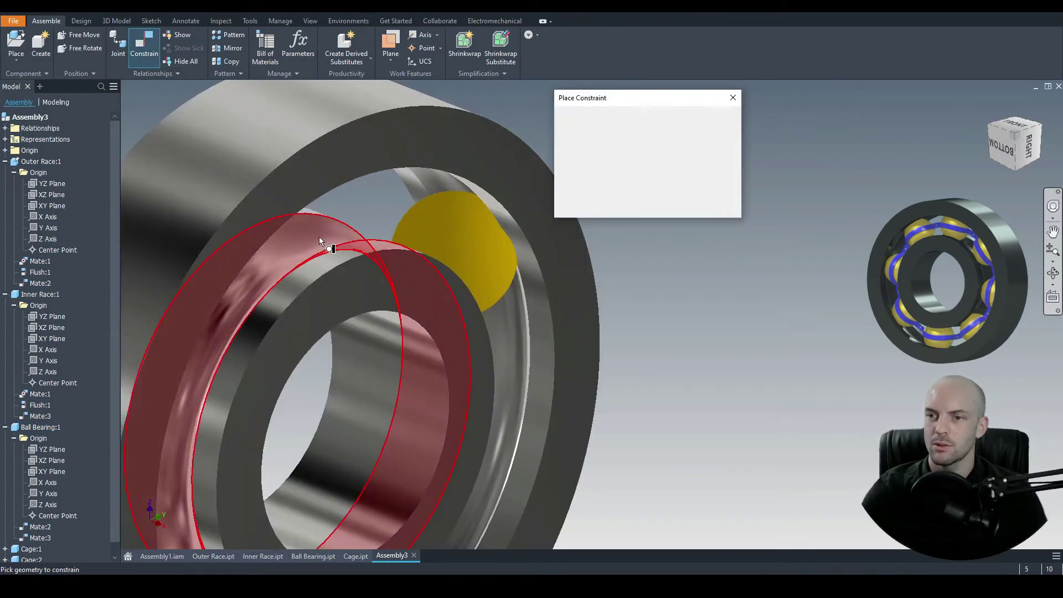
{"action": "left_click", "coordinate": [418, 222]}
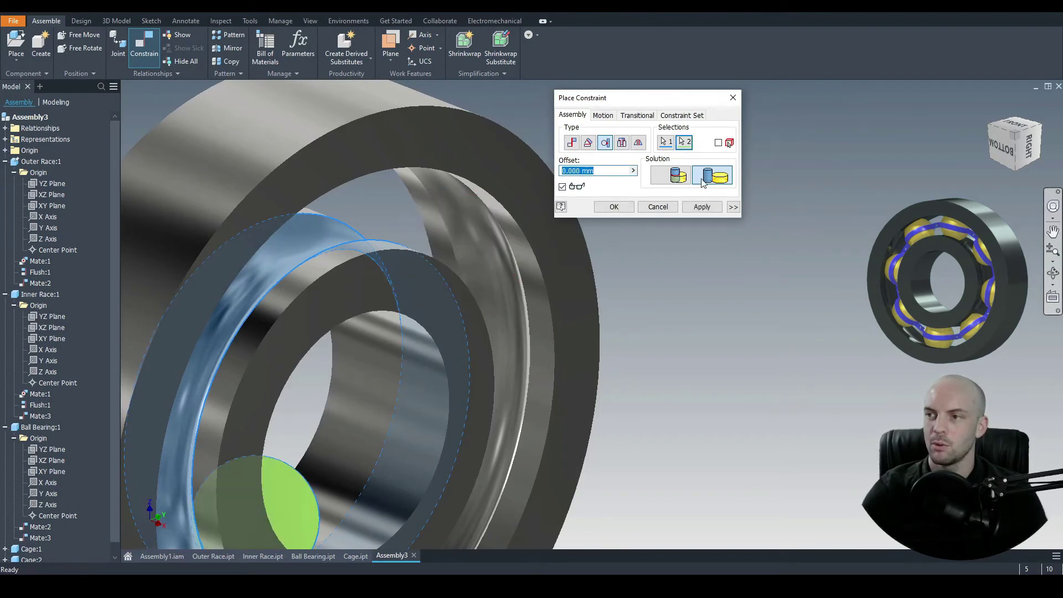
{"action": "left_click", "coordinate": [682, 178]}
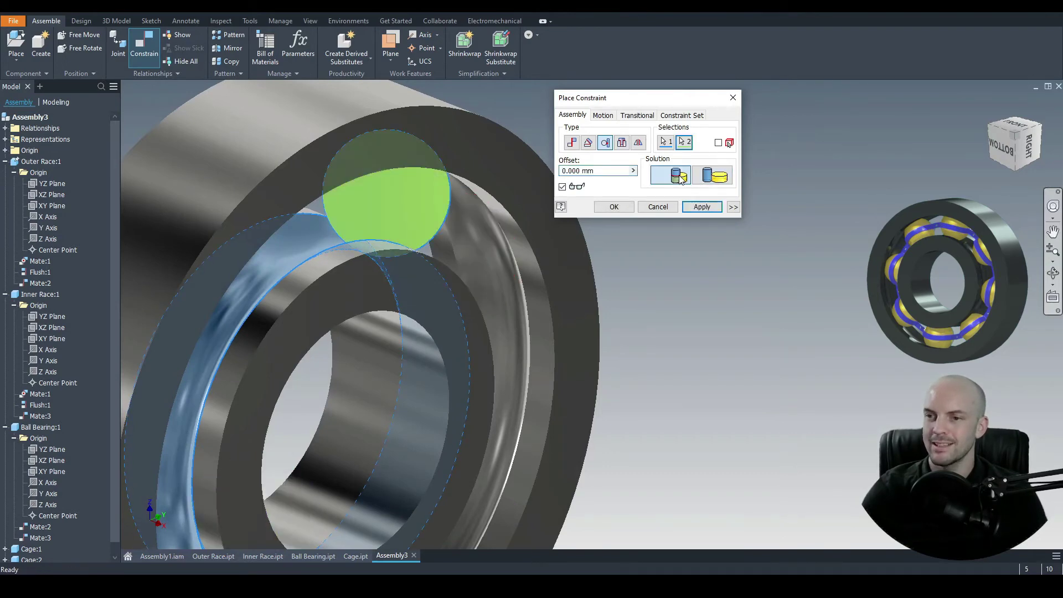
{"action": "left_click", "coordinate": [699, 211]}
{"action": "left_click", "coordinate": [658, 207]}
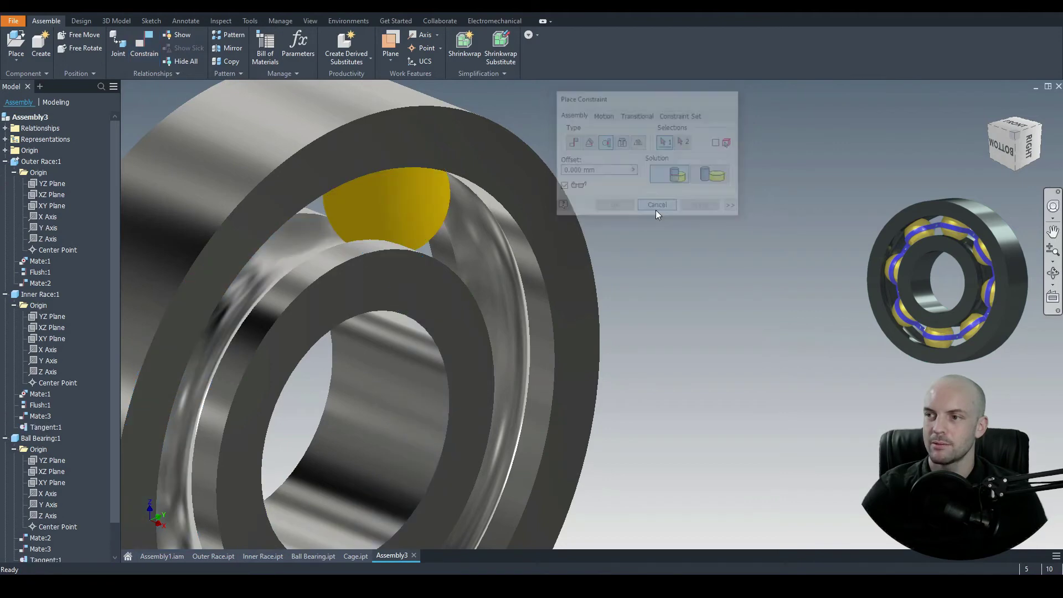
Create a circular component pattern of 8 balls around the race axis and turn the inner race to test the motion
{"action": "scroll", "coordinate": [659, 348], "scroll_direction": "down", "scroll_amount": 3}
{"action": "middle_click_drag", "start_coordinate": [616, 250], "coordinate": [603, 244], "text": "shift"}
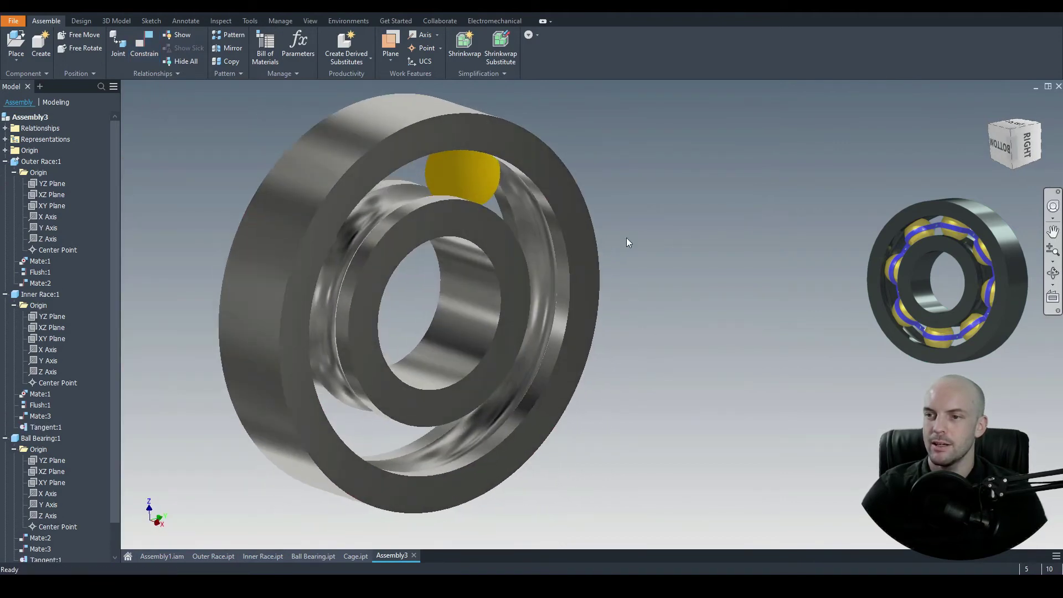
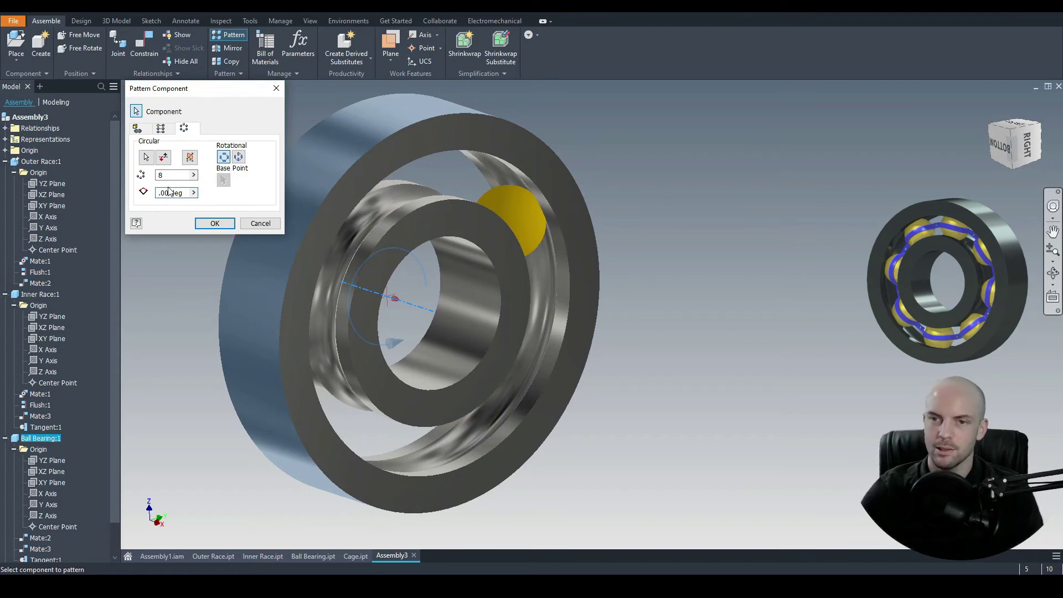
{"action": "left_click", "coordinate": [214, 224]}
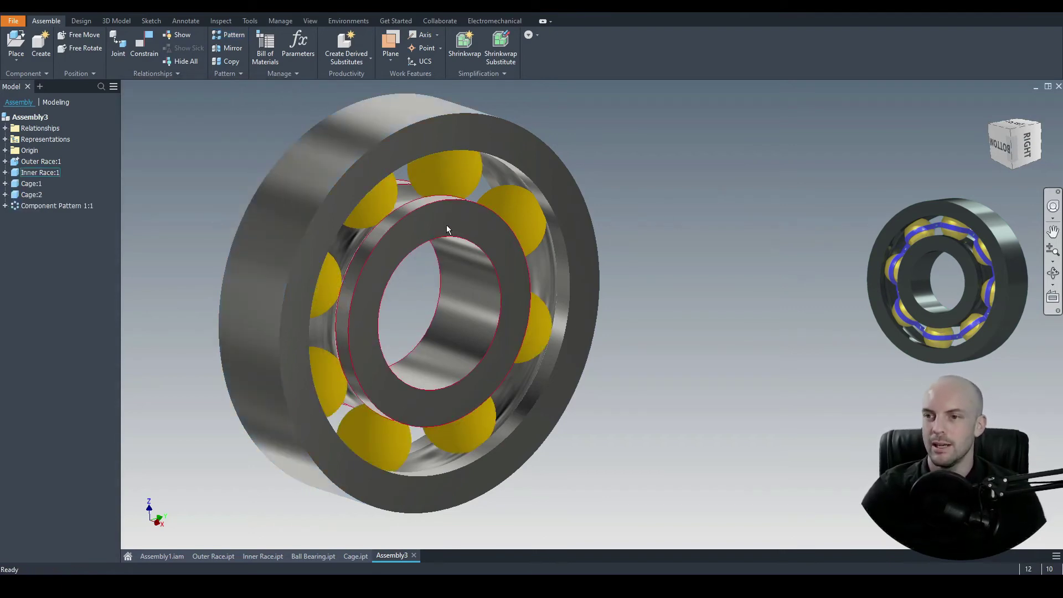
{"action": "left_click_drag", "start_coordinate": [446, 225], "coordinate": [484, 228]}
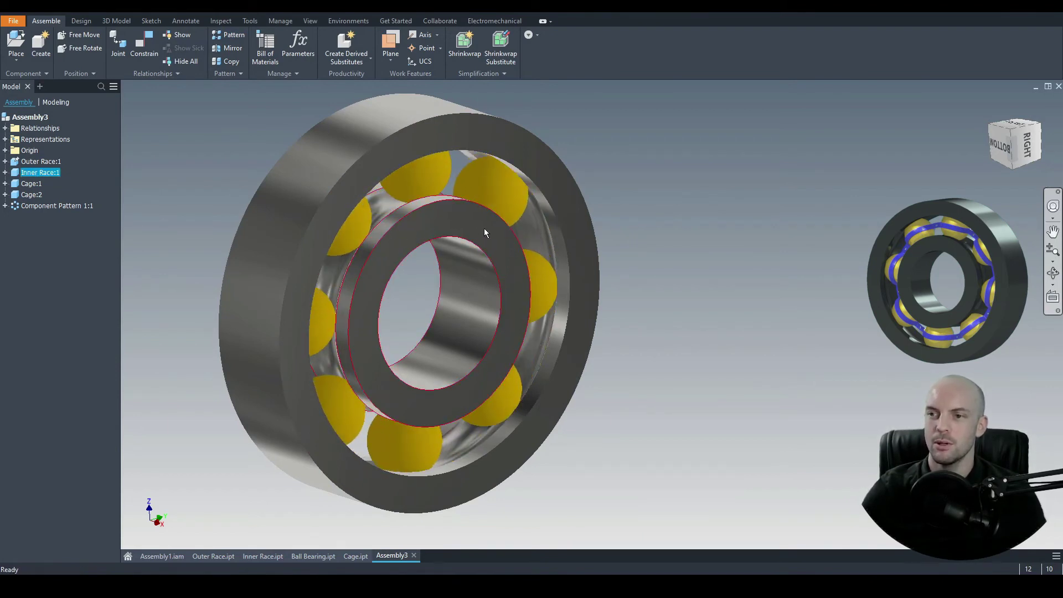
Move Cage:2 and Cage:1 closer to the bearing, one on each side of it
{"action": "scroll", "coordinate": [483, 228], "scroll_direction": "down", "scroll_amount": 5}
{"action": "middle_click_drag", "start_coordinate": [323, 190], "coordinate": [353, 254], "text": "shift"}
{"action": "left_click_drag", "start_coordinate": [354, 254], "coordinate": [566, 258]}
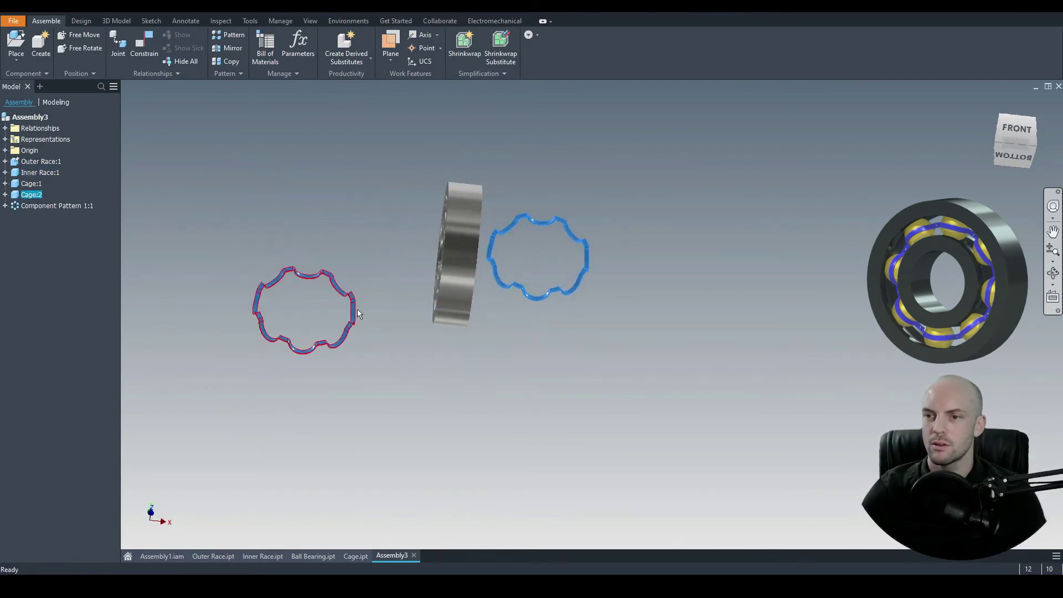
{"action": "left_click_drag", "start_coordinate": [357, 314], "coordinate": [391, 263]}
{"action": "middle_click_drag", "start_coordinate": [579, 277], "coordinate": [545, 234], "text": "shift"}
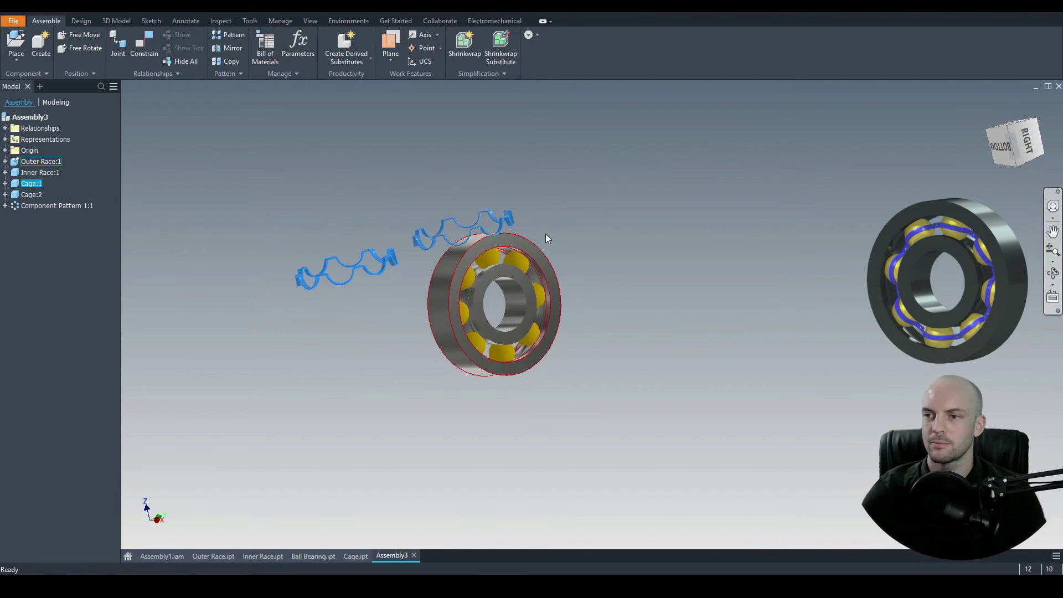
Move Cage:1 clear of the bearing and free-rotate both cages upright so their rings face the same way as the races
{"action": "left_click", "coordinate": [1023, 145]}
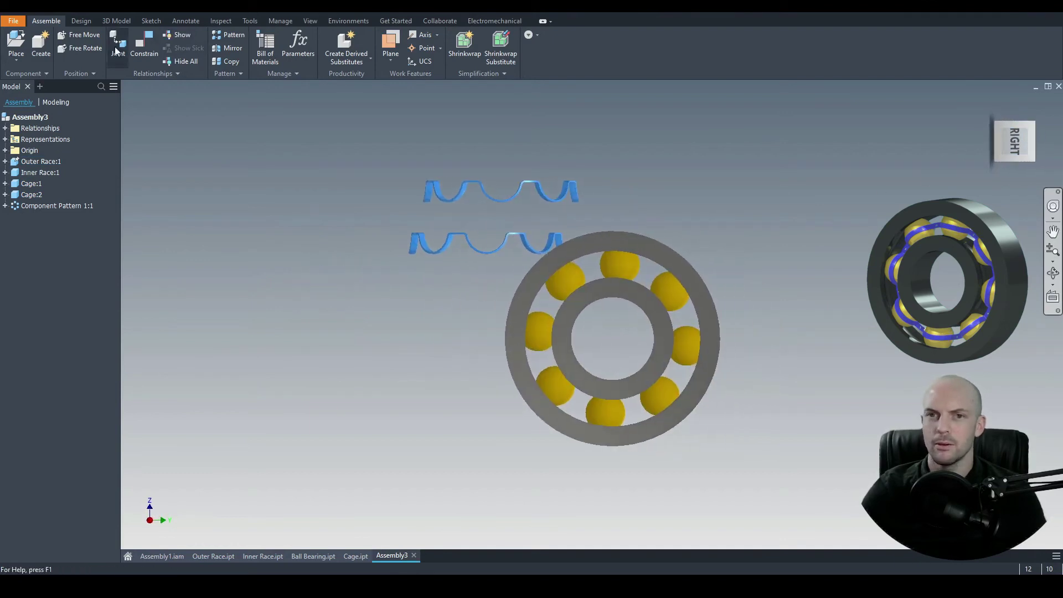
{"action": "left_click", "coordinate": [79, 48]}
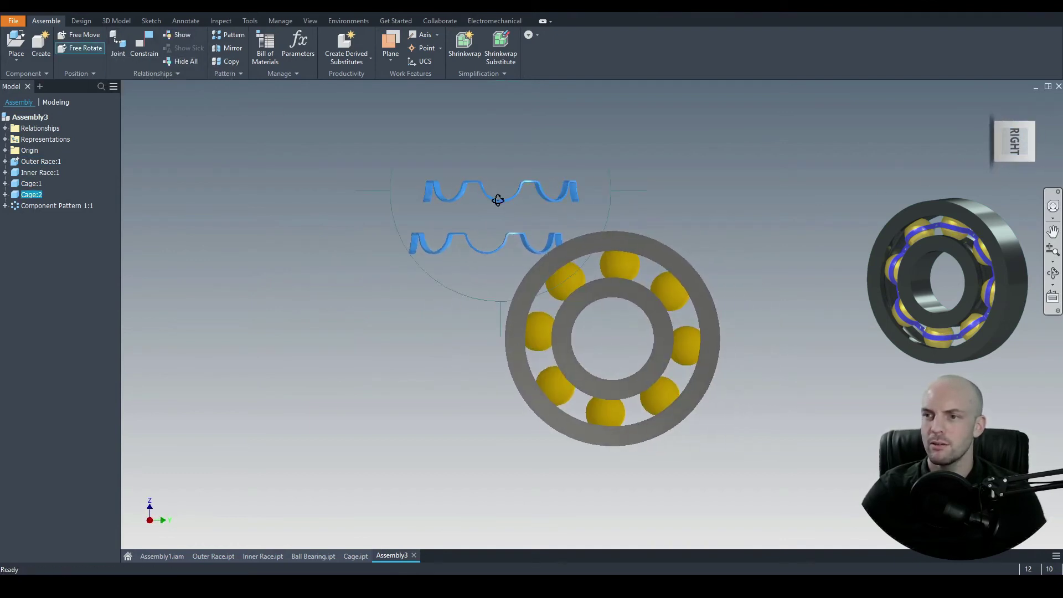
{"action": "left_click_drag", "start_coordinate": [504, 318], "coordinate": [504, 265]}
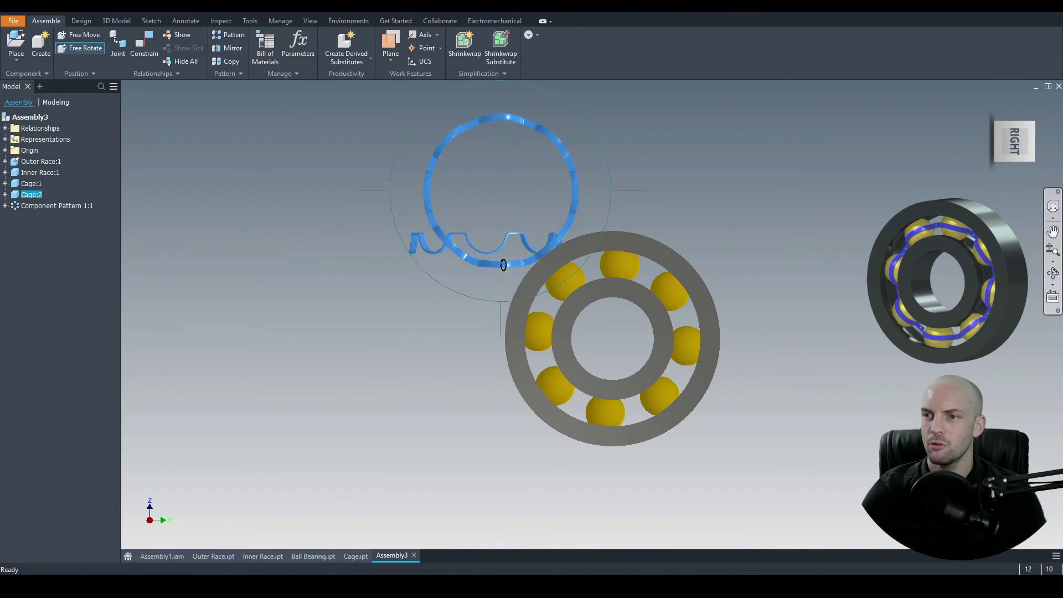
{"action": "left_click_drag", "start_coordinate": [406, 254], "coordinate": [290, 357]}
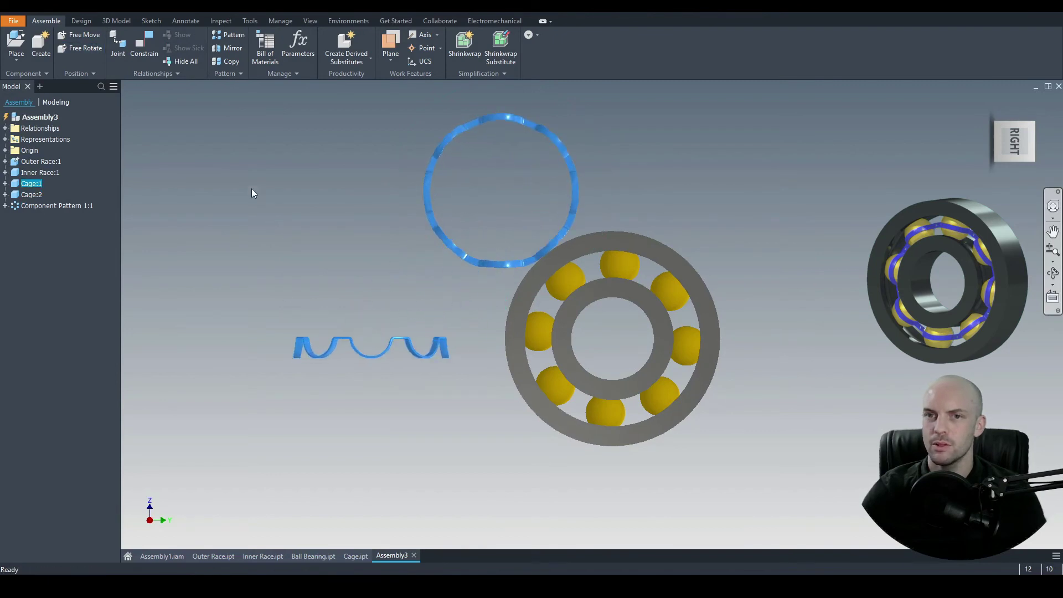
{"action": "left_click", "coordinate": [78, 48]}
{"action": "left_click_drag", "start_coordinate": [369, 227], "coordinate": [364, 266]}
{"action": "right_click", "coordinate": [304, 162]}
{"action": "left_click", "coordinate": [319, 184]}
Mate Cage:2's Z axis to the outer race's X axis with a 0 mm offset
{"action": "middle_click_drag", "start_coordinate": [319, 184], "coordinate": [576, 260], "text": "shift"}
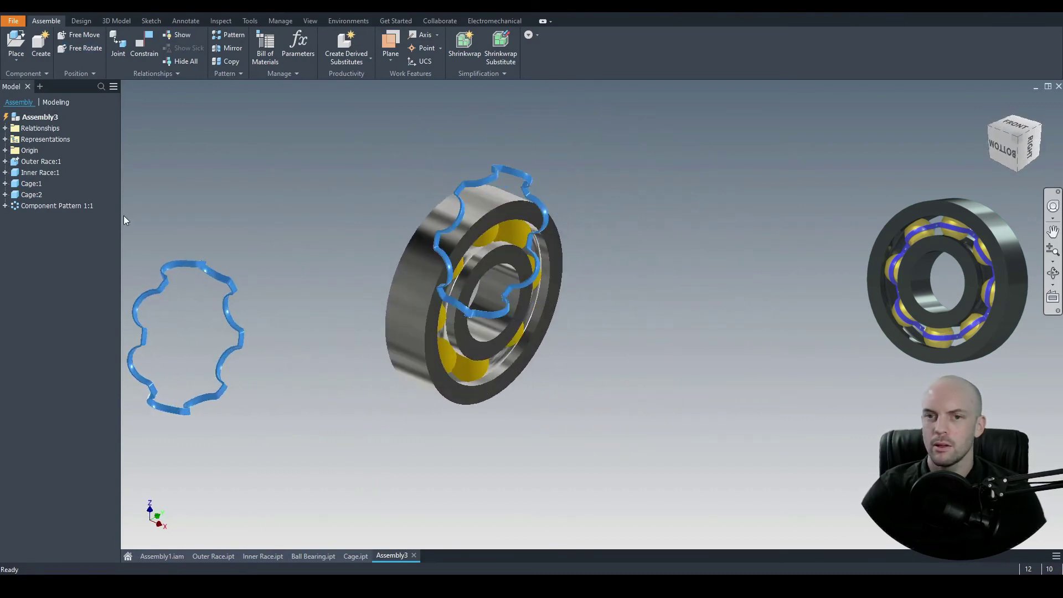
{"action": "left_click", "coordinate": [29, 194]}
{"action": "left_click", "coordinate": [5, 195]}
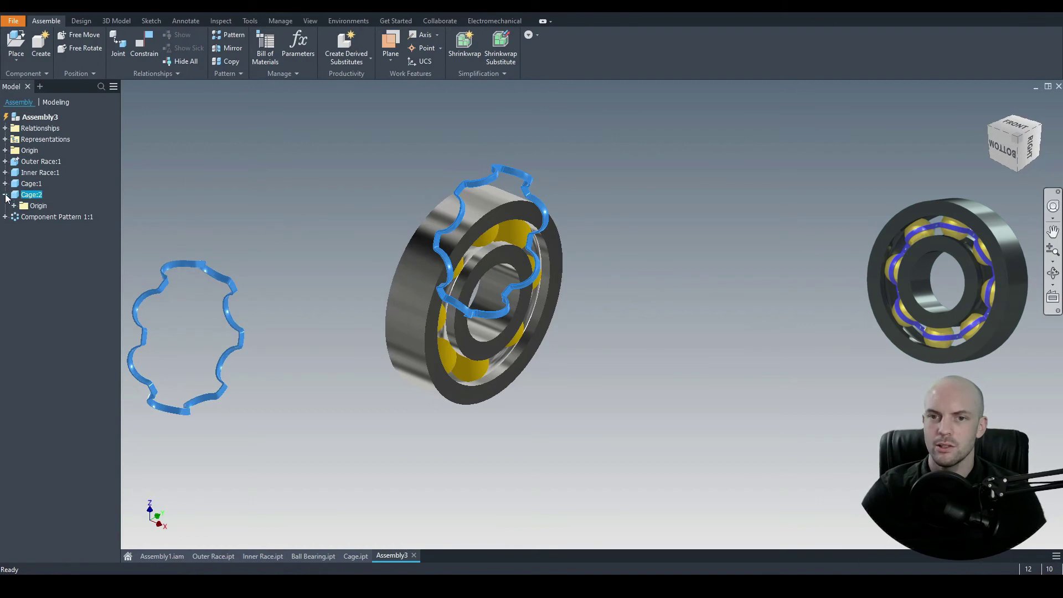
{"action": "left_click", "coordinate": [13, 205]}
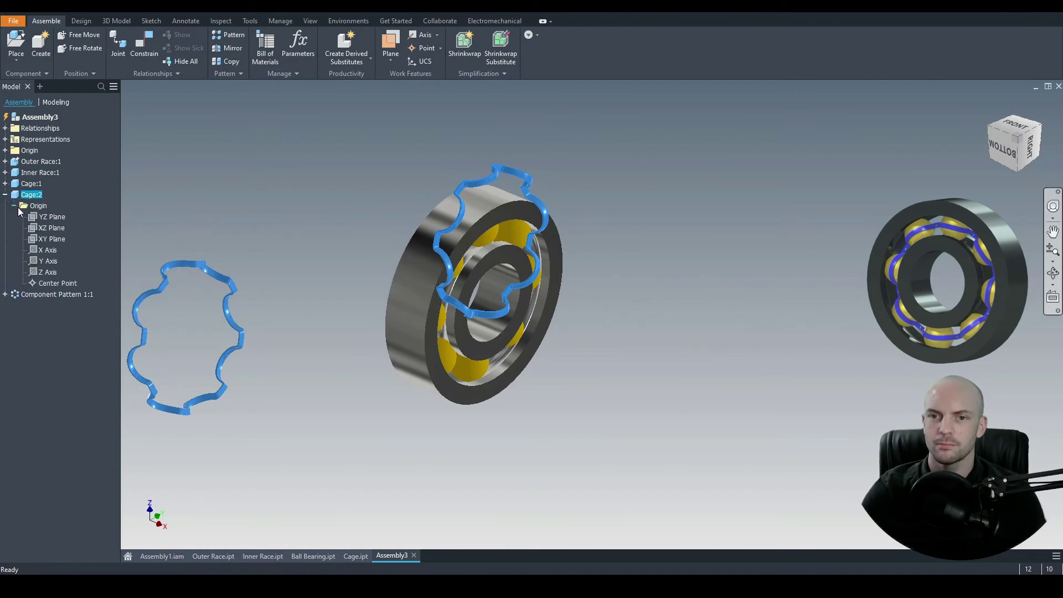
{"action": "left_click", "coordinate": [47, 272]}
{"action": "key", "text": "Page_Up"}
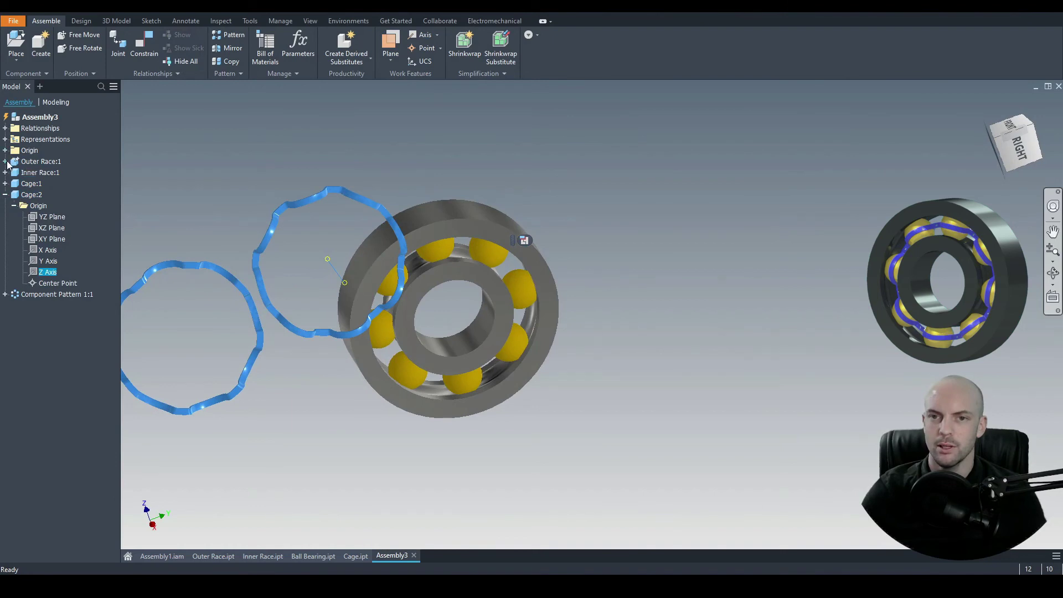
{"action": "left_click", "coordinate": [5, 161]}
{"action": "left_click", "coordinate": [13, 172]}
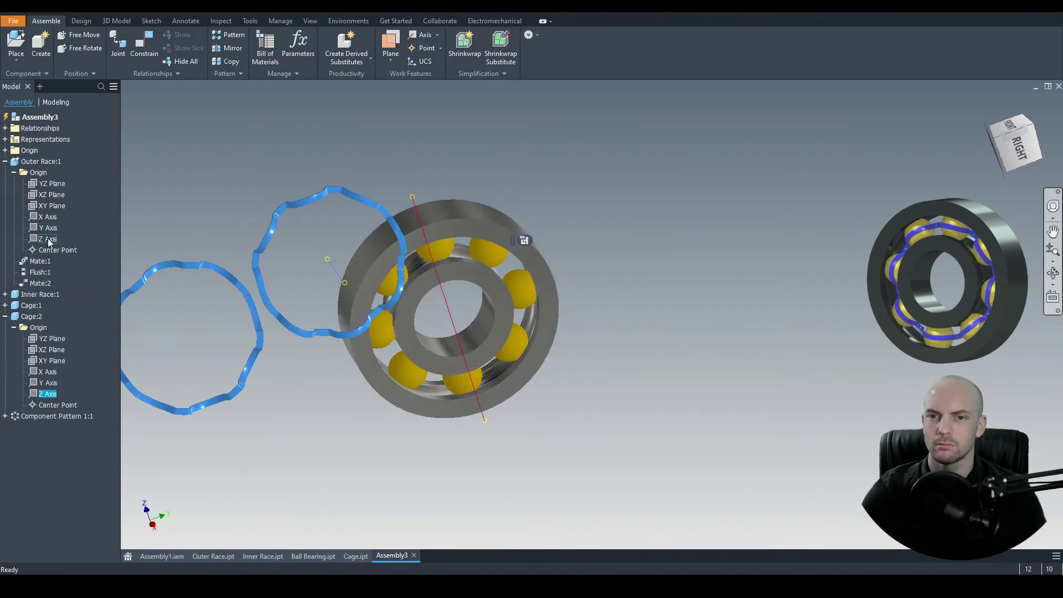
{"action": "key", "text": "Page_Up"}
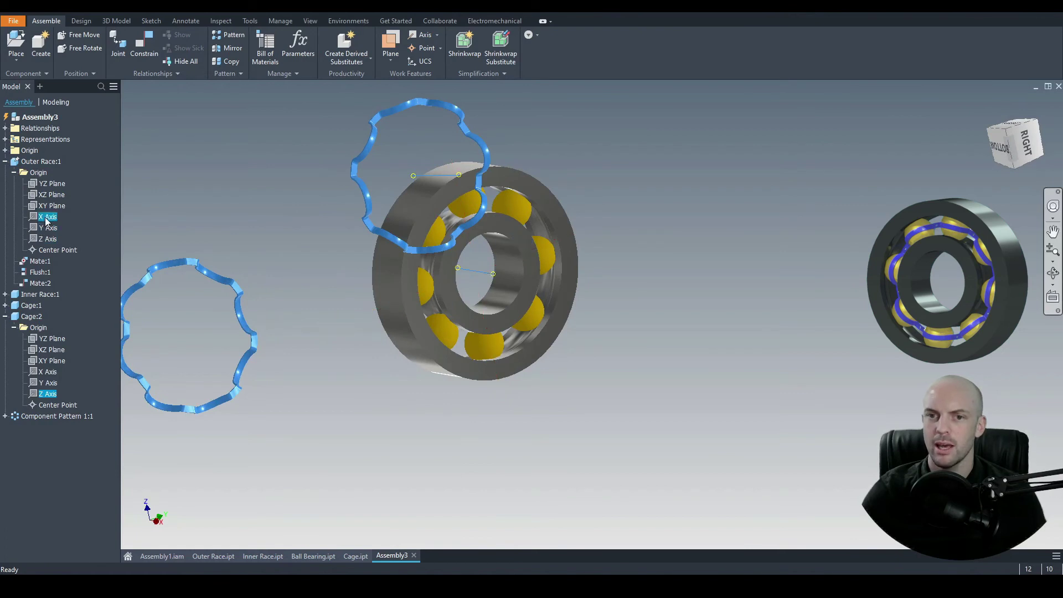
{"action": "left_click", "coordinate": [142, 42]}
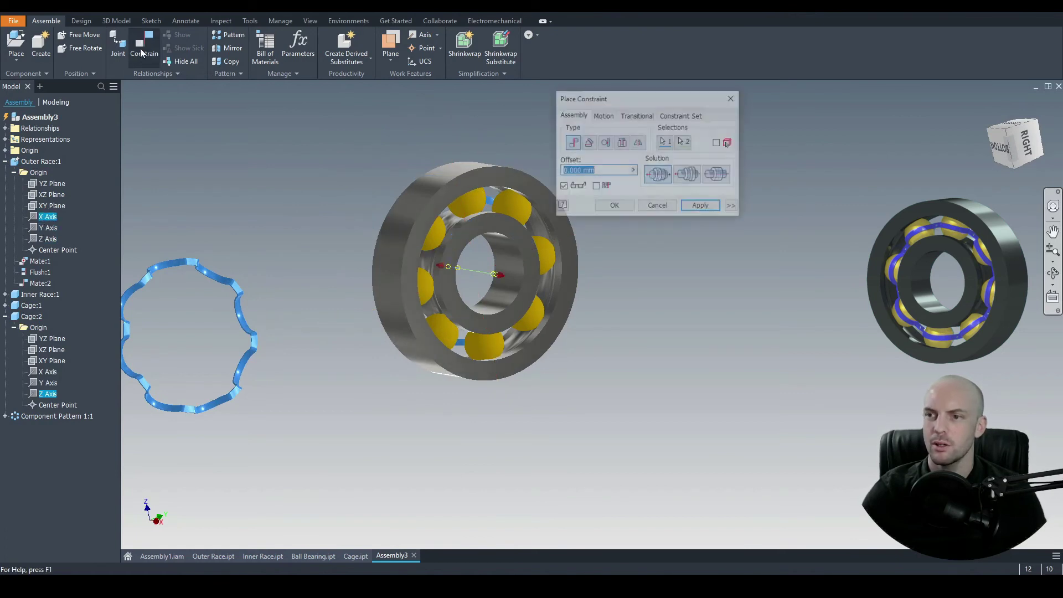
{"action": "left_click", "coordinate": [701, 207]}
{"action": "left_click", "coordinate": [654, 208]}
Slide Cage:2 out along the axis, mate its flat link face to the outer race's YZ plane at 0 mm, and test its rotation
{"action": "scroll", "coordinate": [648, 224], "scroll_direction": "up", "scroll_amount": 3}
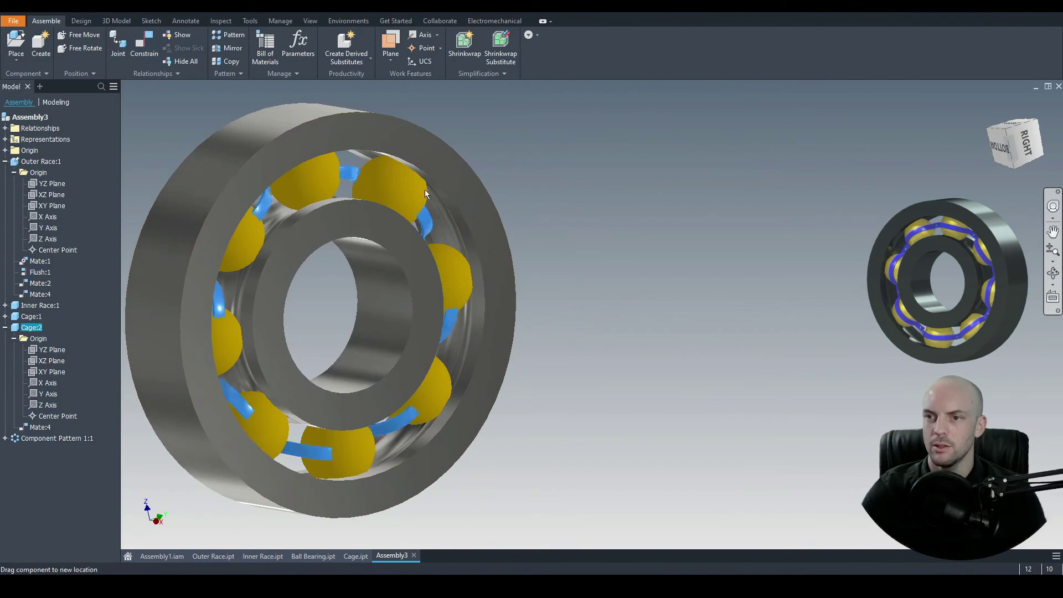
{"action": "left_click_drag", "start_coordinate": [425, 192], "coordinate": [595, 219]}
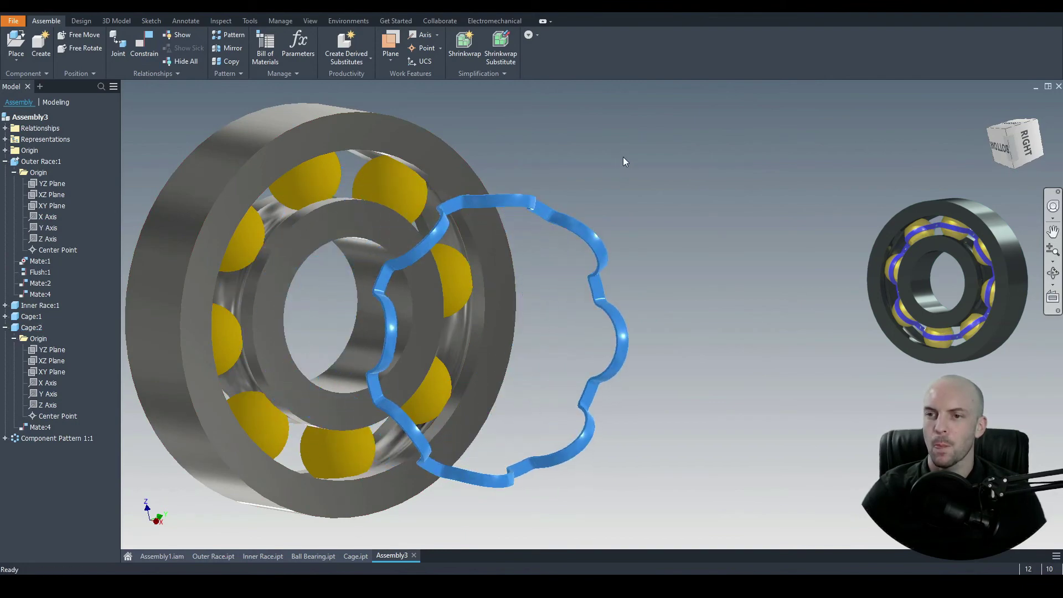
{"action": "left_click", "coordinate": [51, 184]}
{"action": "middle_click_drag", "start_coordinate": [354, 238], "coordinate": [539, 220], "text": "shift"}
{"action": "left_click", "coordinate": [148, 52]}
{"action": "scroll", "coordinate": [537, 218], "scroll_direction": "up", "scroll_amount": 5}
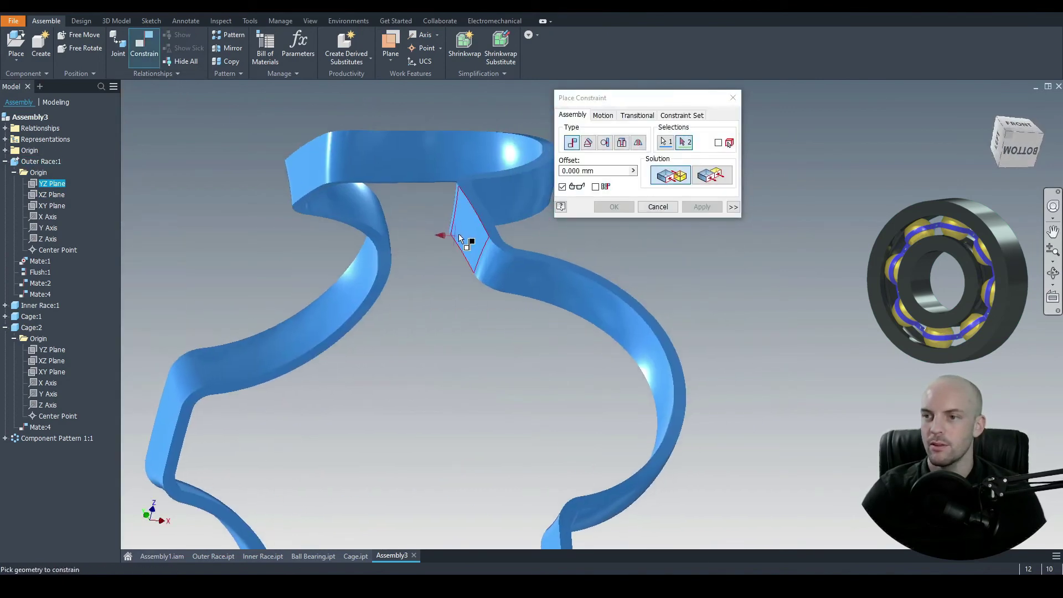
{"action": "left_click", "coordinate": [463, 233]}
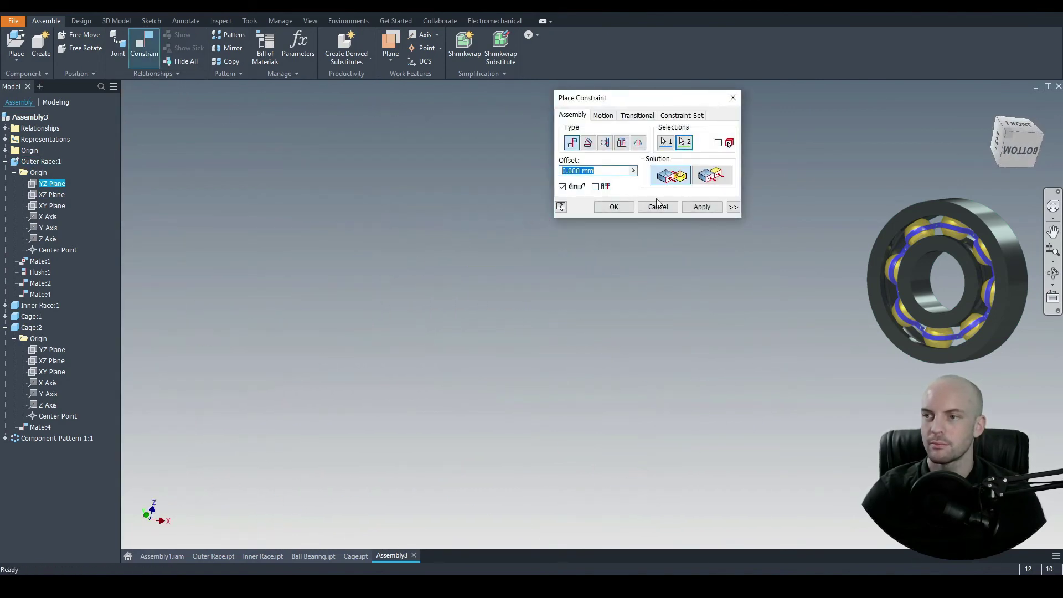
{"action": "left_click", "coordinate": [702, 207]}
{"action": "left_click", "coordinate": [658, 207]}
{"action": "middle_click_drag", "start_coordinate": [582, 239], "coordinate": [423, 188], "text": "shift"}
{"action": "left_click_drag", "start_coordinate": [415, 166], "coordinate": [468, 185]}
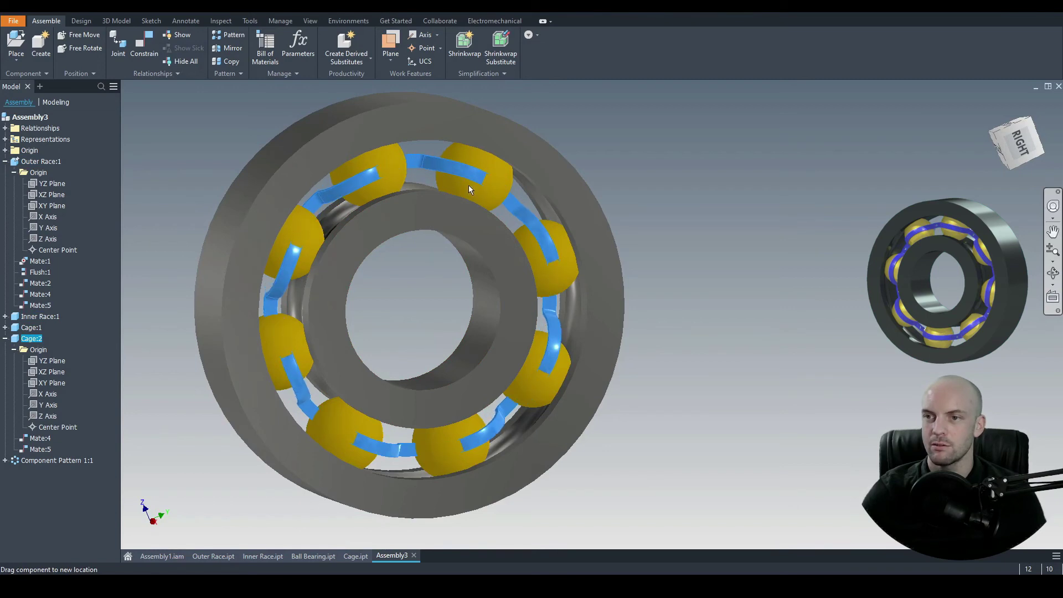
Mate Cage:2's YZ plane to the inner race's XY plane and turn the inner race to test the motion
{"action": "left_click", "coordinate": [53, 363]}
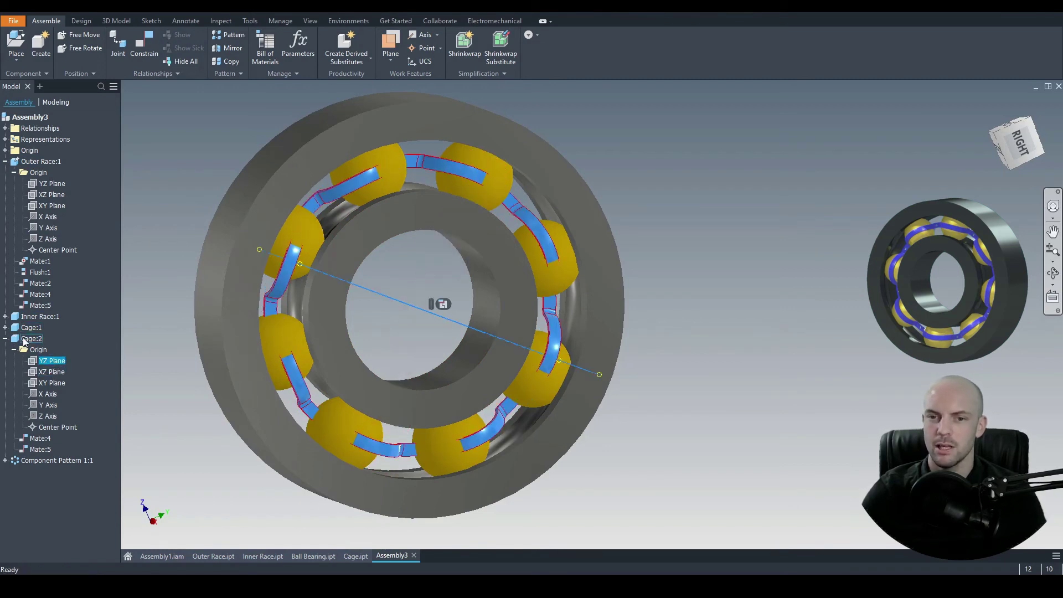
{"action": "left_click", "coordinate": [6, 318]}
{"action": "left_click", "coordinate": [14, 327]}
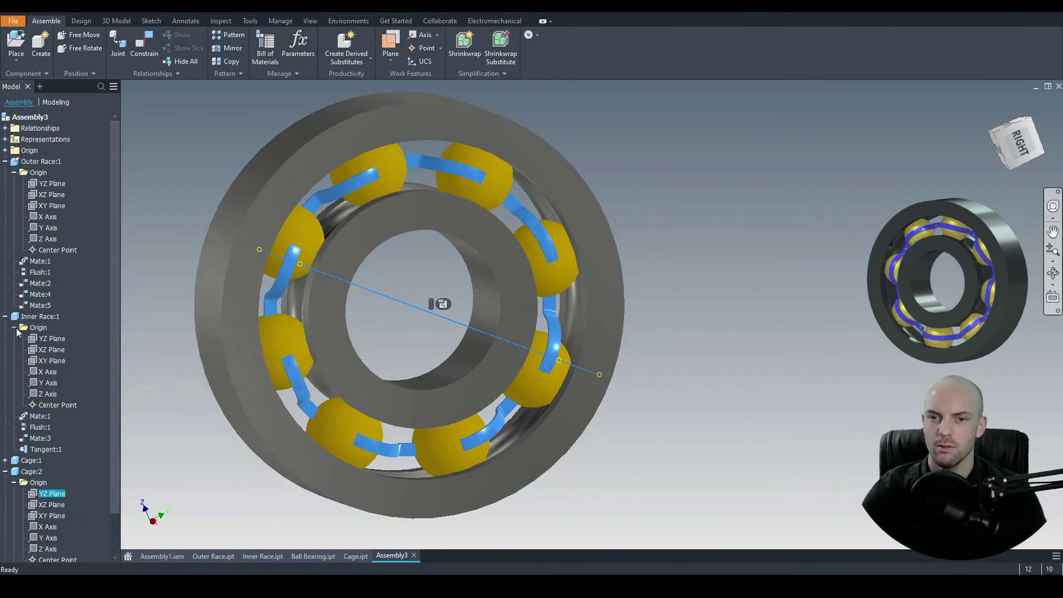
{"action": "left_click", "coordinate": [51, 361], "text": "ctrl"}
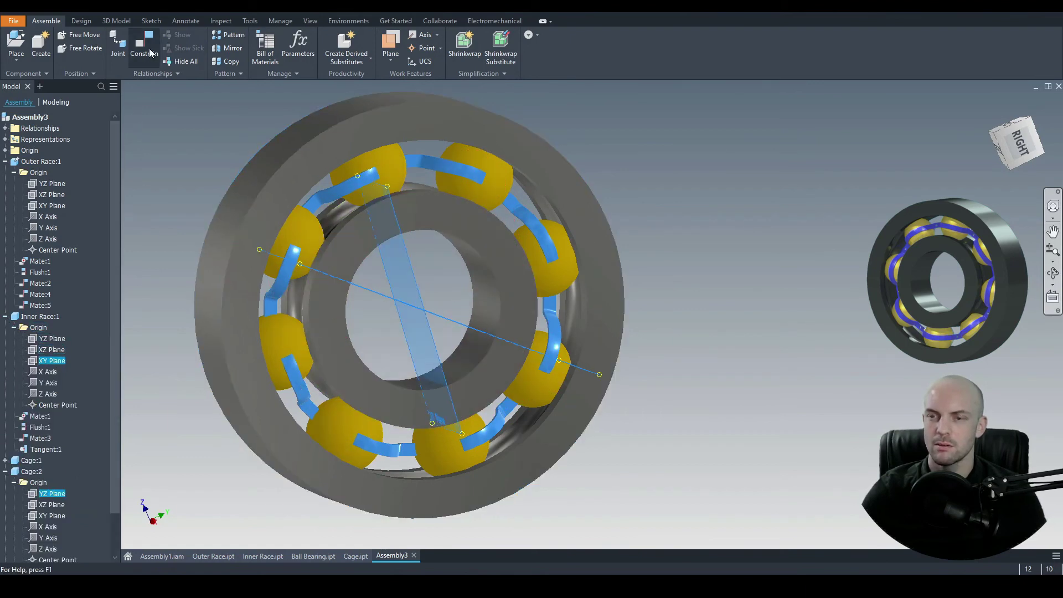
{"action": "left_click", "coordinate": [144, 47]}
{"action": "left_click", "coordinate": [613, 207]}
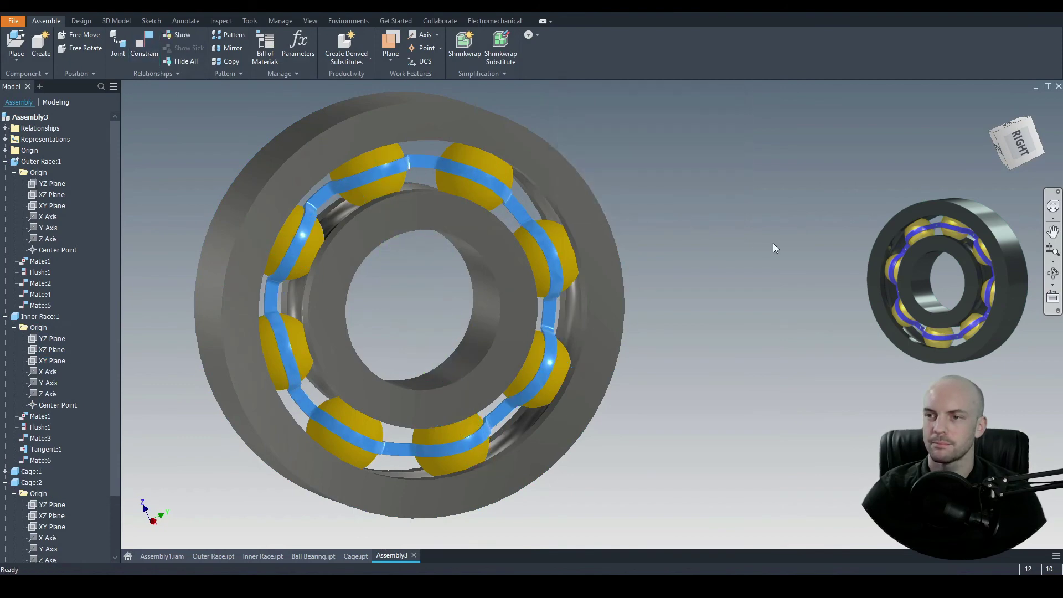
{"action": "mouse_move", "coordinate": [450, 217]}
{"action": "left_mouse_down"}
{"action": "mouse_move", "coordinate": [479, 235]}
{"action": "mouse_move", "coordinate": [491, 331]}
{"action": "mouse_move", "coordinate": [446, 238]}
{"action": "mouse_move", "coordinate": [342, 247]}
{"action": "mouse_move", "coordinate": [387, 224]}
{"action": "mouse_move", "coordinate": [486, 257]}
{"action": "mouse_move", "coordinate": [458, 236]}
{"action": "left_mouse_up"}
Move Cage:1 closer to the opposite side of the bearing
{"action": "scroll", "coordinate": [458, 236], "scroll_direction": "down", "scroll_amount": 5}
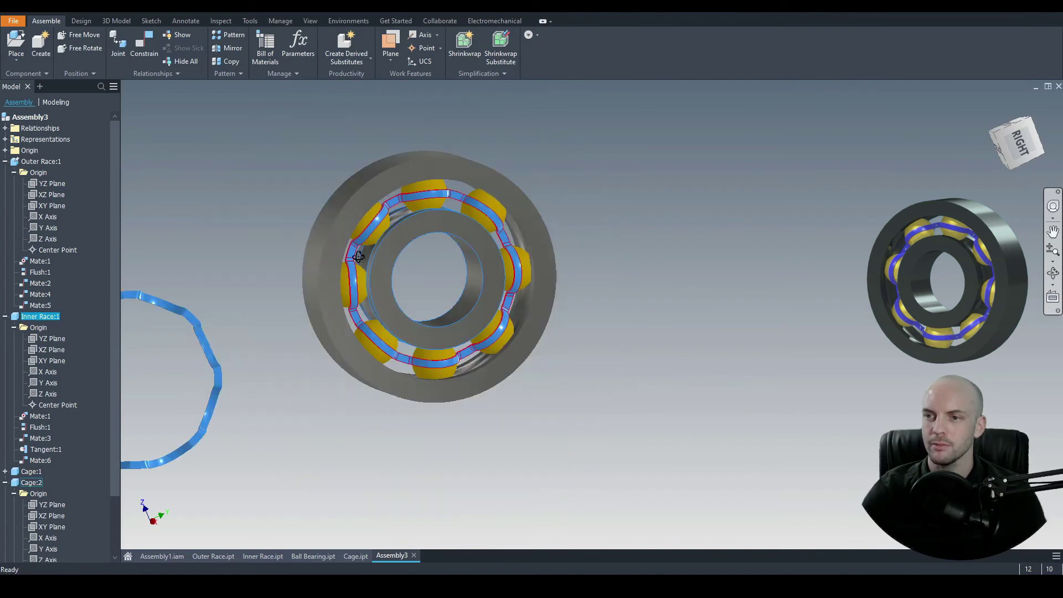
{"action": "middle_click_drag", "start_coordinate": [458, 236], "coordinate": [677, 240], "text": "shift"}
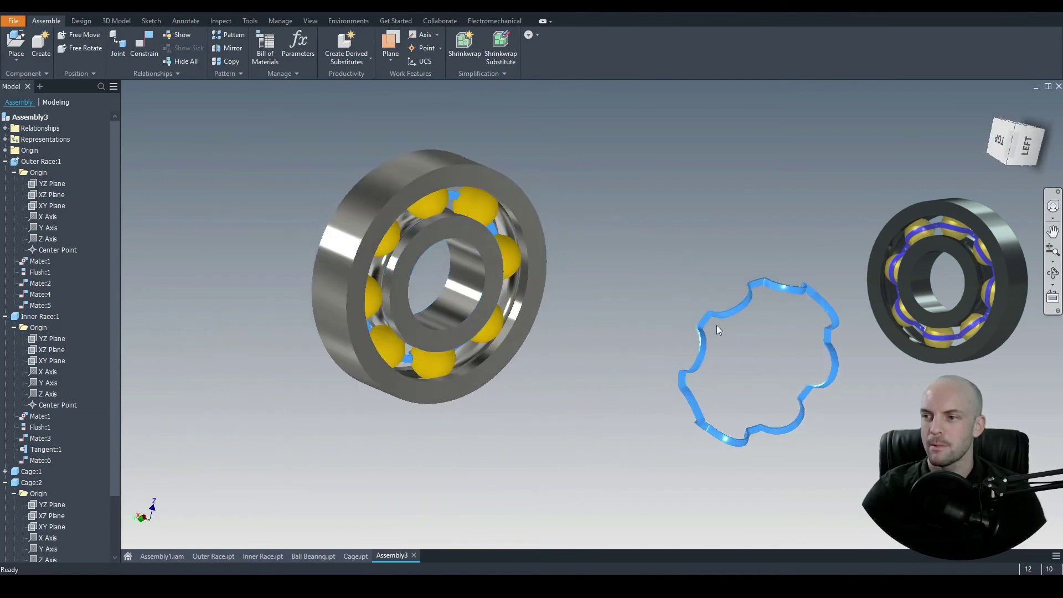
{"action": "left_click_drag", "start_coordinate": [717, 330], "coordinate": [498, 221]}
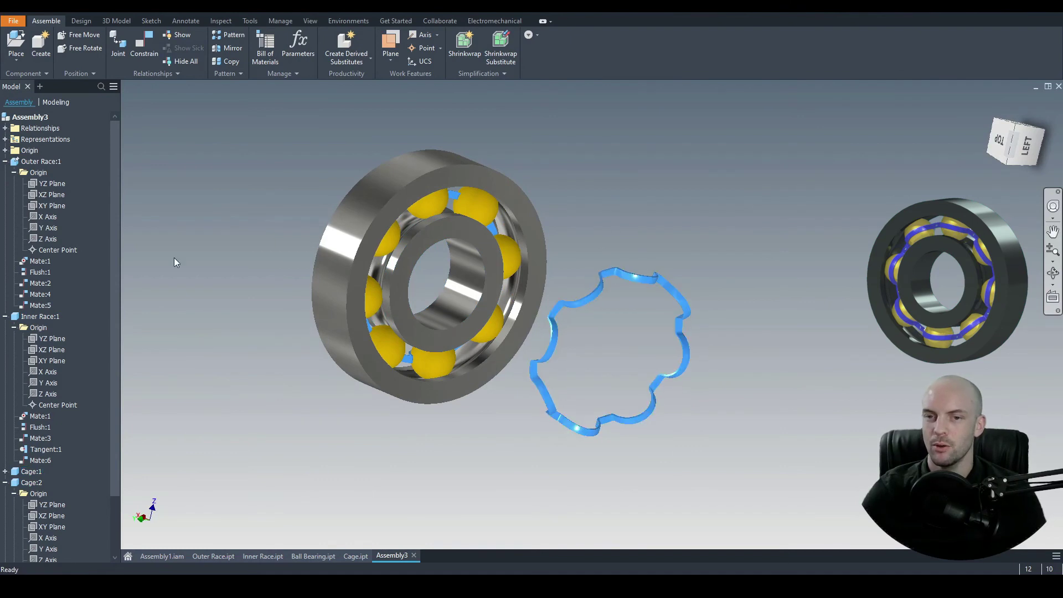
Mate Cage:1's Z axis to the outer race's X axis with a 0 mm offset
{"action": "left_click", "coordinate": [6, 317]}
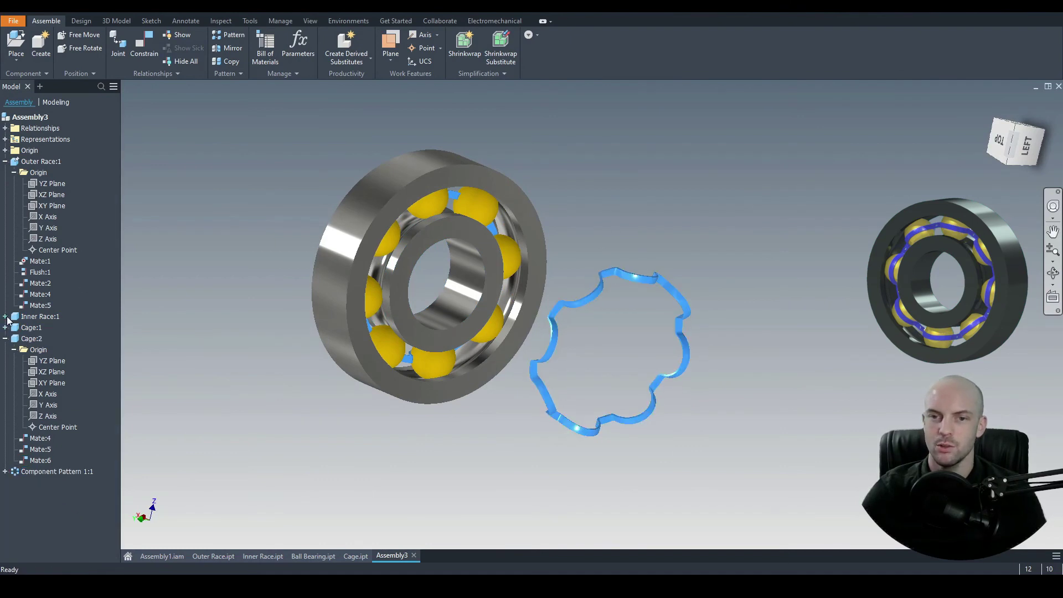
{"action": "left_click", "coordinate": [6, 338]}
{"action": "left_click", "coordinate": [14, 339]}
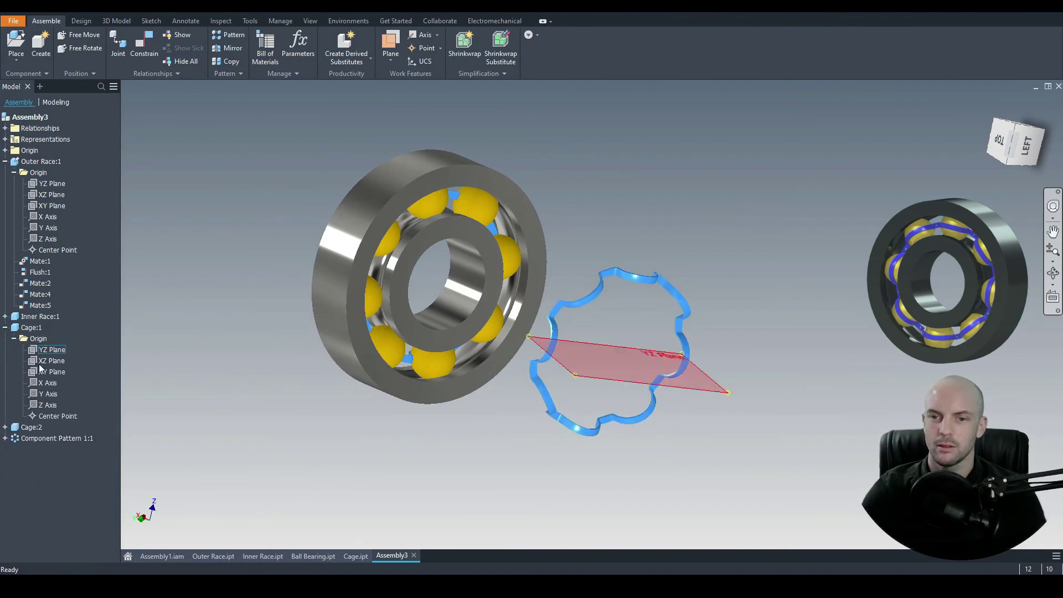
{"action": "left_click", "coordinate": [48, 404]}
{"action": "middle_click_drag", "start_coordinate": [260, 359], "coordinate": [325, 337], "text": "shift"}
{"action": "key", "text": "c"}
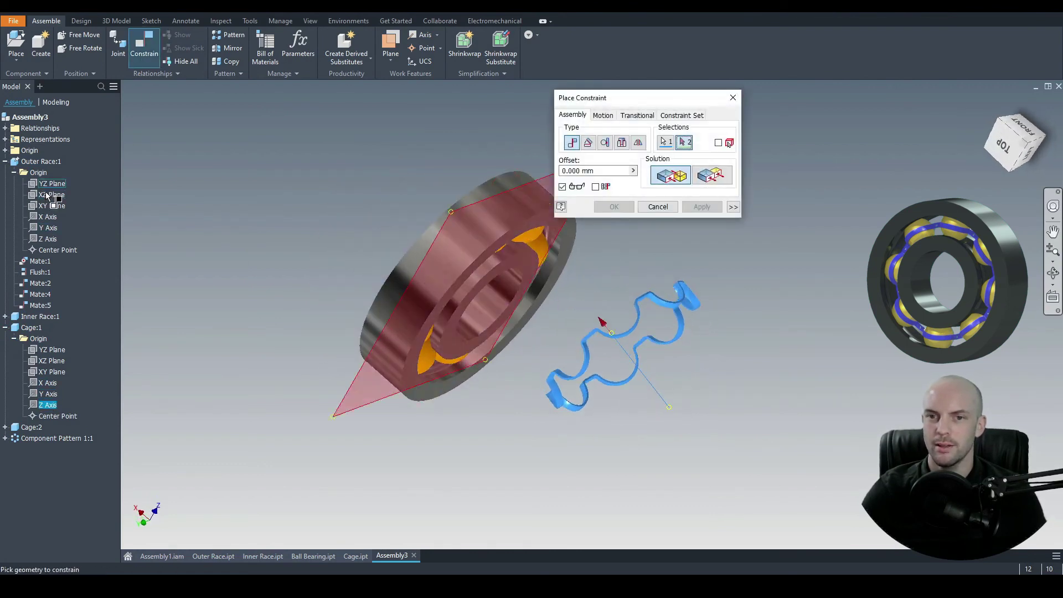
{"action": "left_click", "coordinate": [44, 217]}
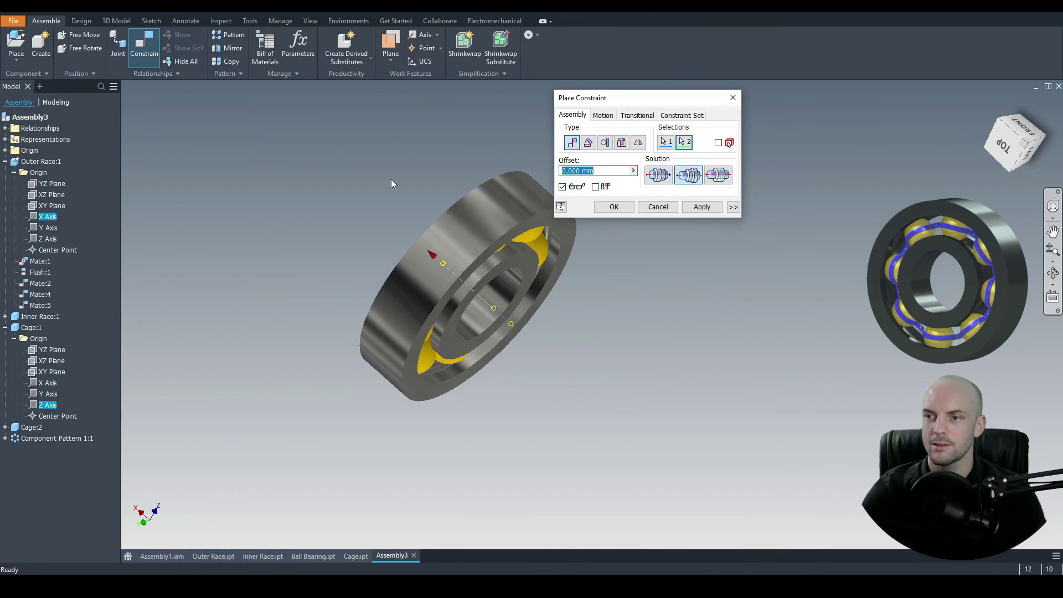
{"action": "middle_click_drag", "start_coordinate": [373, 190], "coordinate": [503, 165], "text": "shift"}
{"action": "left_click", "coordinate": [701, 207]}
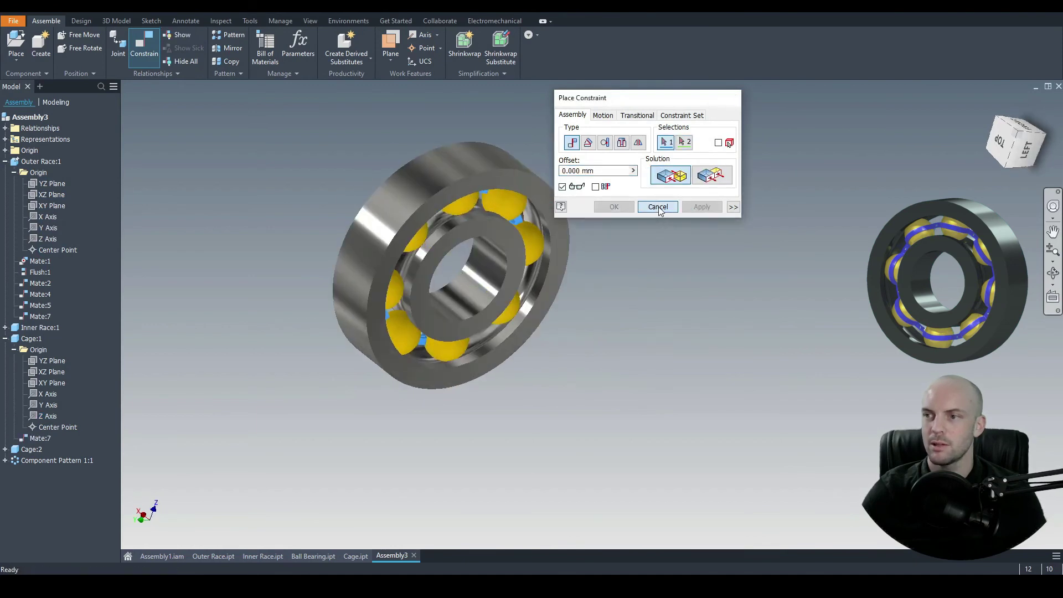
{"action": "left_click", "coordinate": [657, 207]}
Slide Cage:1 out along the axis, mate its flat link face to Cage:2's flat link face at 0 mm, and rotate it to test
{"action": "middle_click_drag", "start_coordinate": [655, 211], "coordinate": [626, 244], "text": "shift"}
{"action": "scroll", "coordinate": [400, 184], "scroll_direction": "up", "scroll_amount": 3}
{"action": "left_click_drag", "start_coordinate": [398, 184], "coordinate": [726, 177]}
{"action": "scroll", "coordinate": [638, 157], "scroll_direction": "down", "scroll_amount": 5}
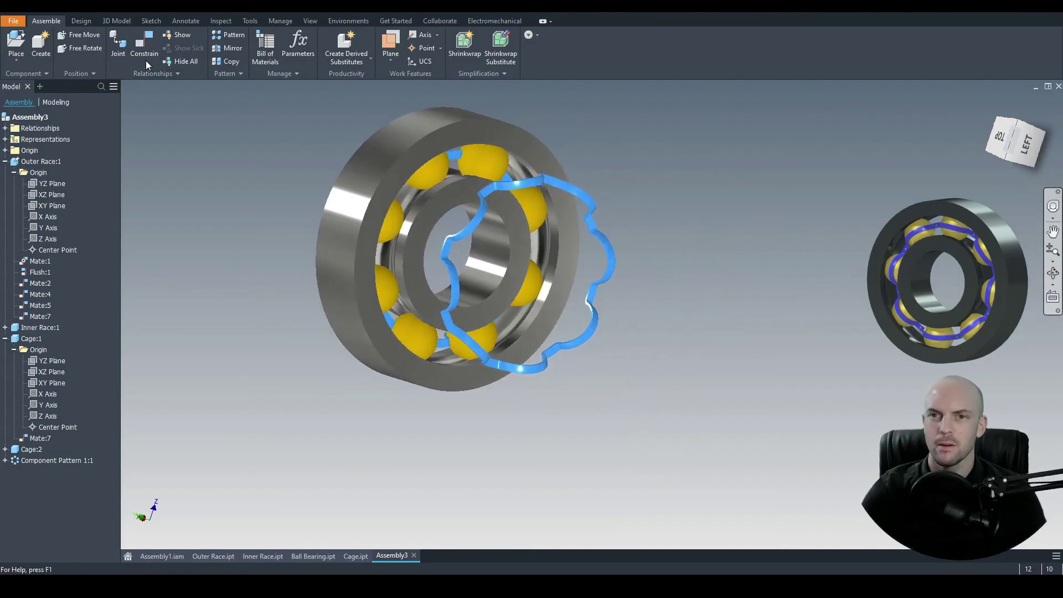
{"action": "key", "text": "c"}
{"action": "scroll", "coordinate": [467, 166], "scroll_direction": "up", "scroll_amount": 5}
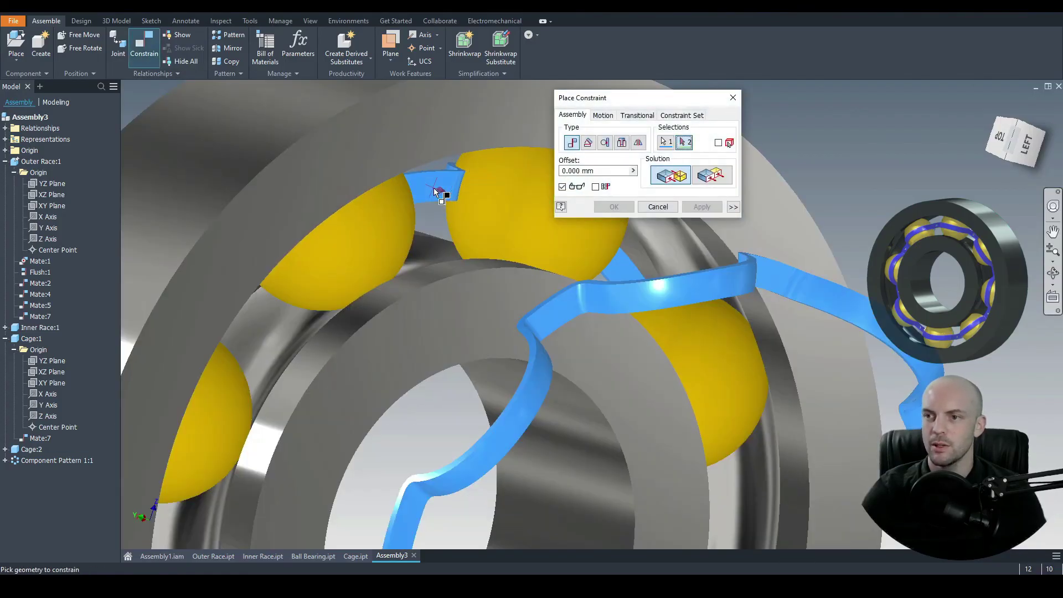
{"action": "middle_click_drag", "start_coordinate": [433, 188], "coordinate": [667, 211], "text": "shift"}
{"action": "left_click", "coordinate": [728, 348]}
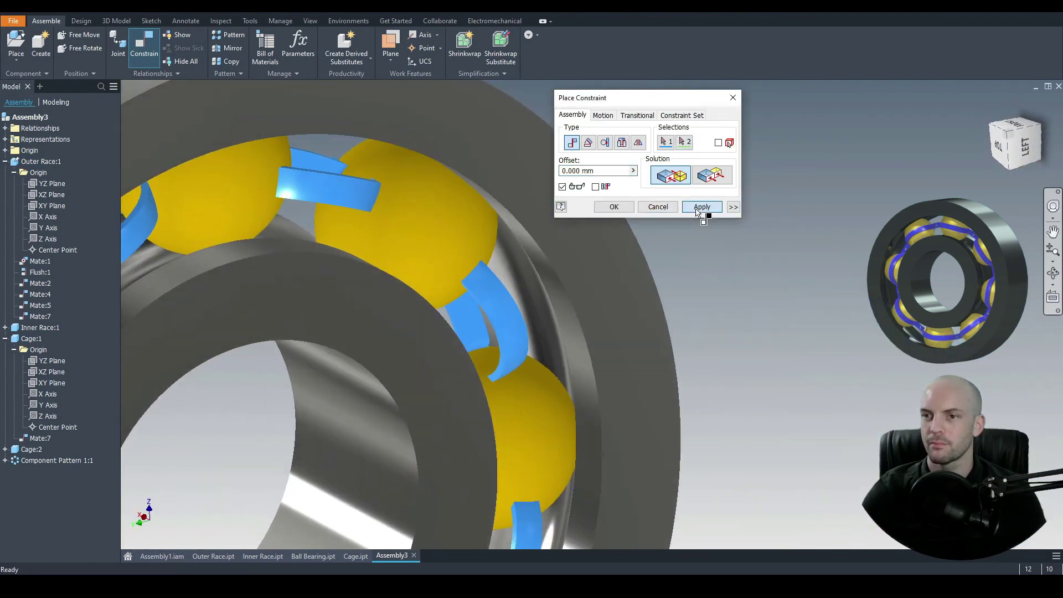
{"action": "left_click", "coordinate": [614, 207]}
{"action": "scroll", "coordinate": [497, 224], "scroll_direction": "down", "scroll_amount": 3}
{"action": "left_click_drag", "start_coordinate": [497, 224], "coordinate": [394, 203]}
{"action": "scroll", "coordinate": [394, 203], "scroll_direction": "down", "scroll_amount": 3}
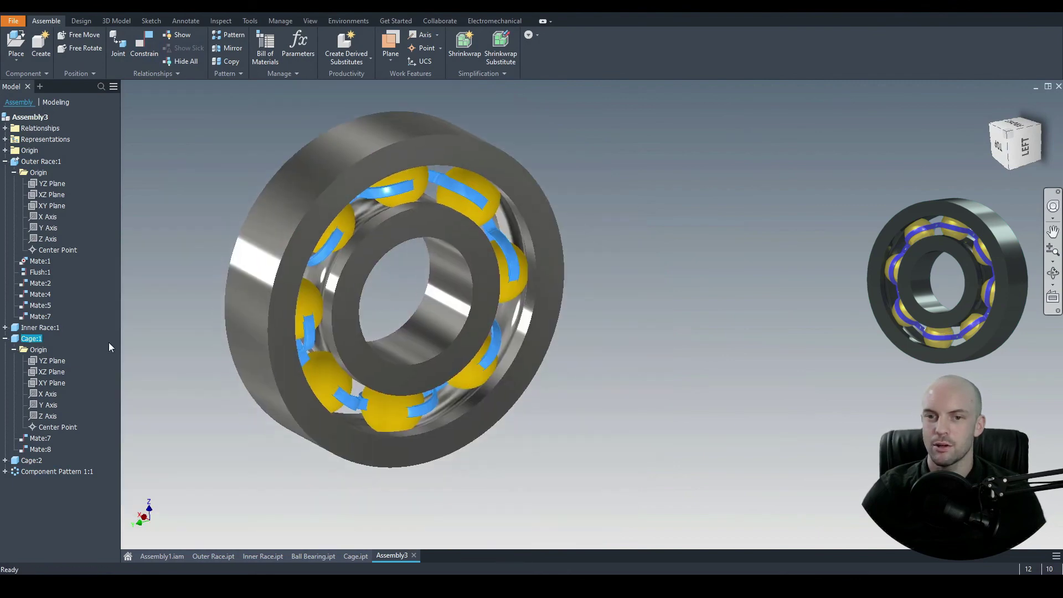
Mate Cage:1's XZ plane to the inner race's XZ plane with a 0 mm offset
{"action": "left_click", "coordinate": [47, 375]}
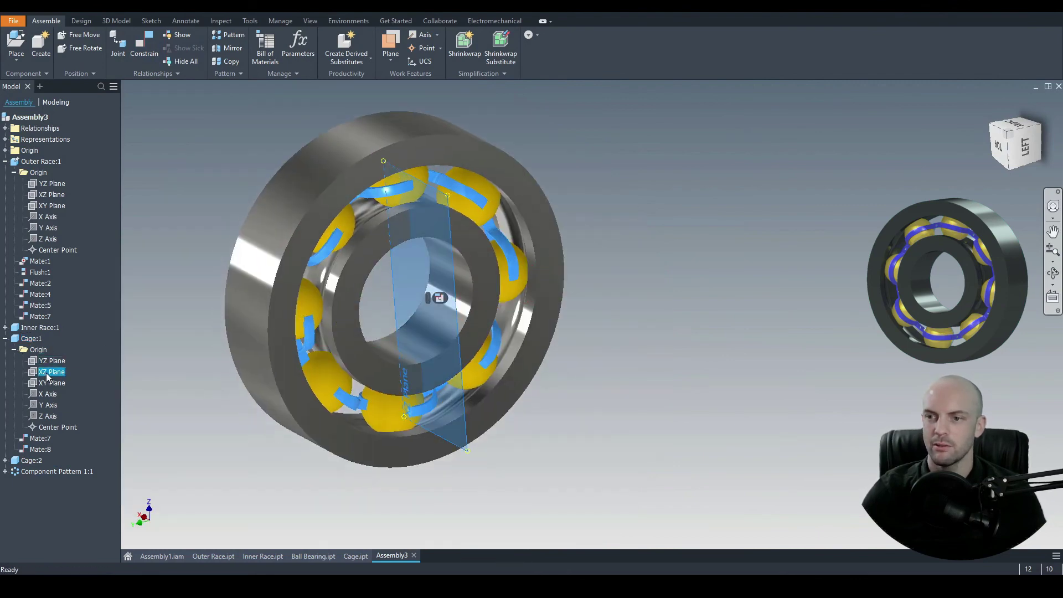
{"action": "left_click", "coordinate": [5, 328]}
{"action": "left_click", "coordinate": [14, 338]}
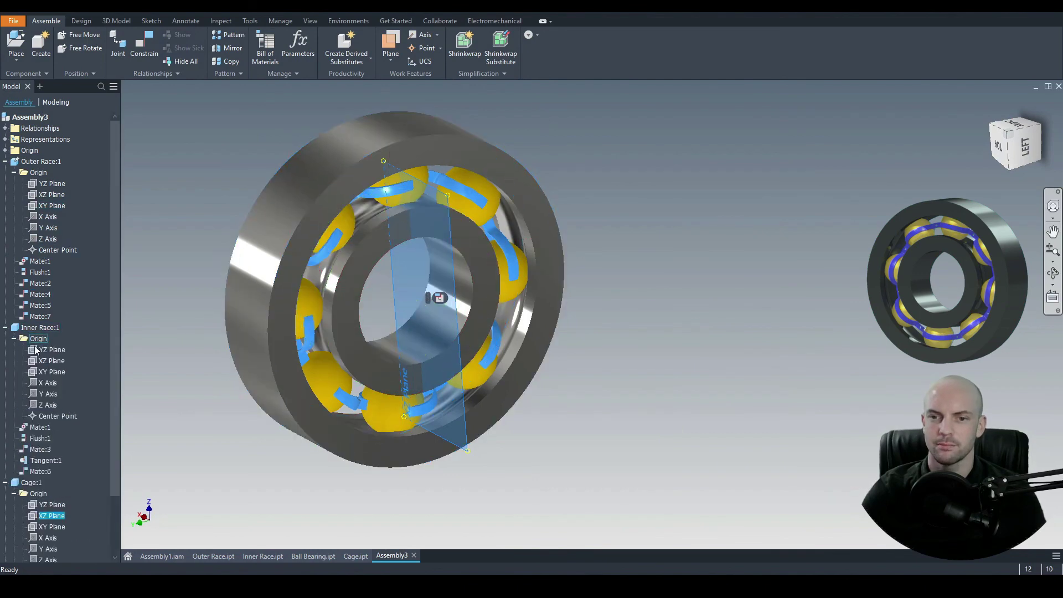
{"action": "left_click", "coordinate": [45, 360], "text": "ctrl"}
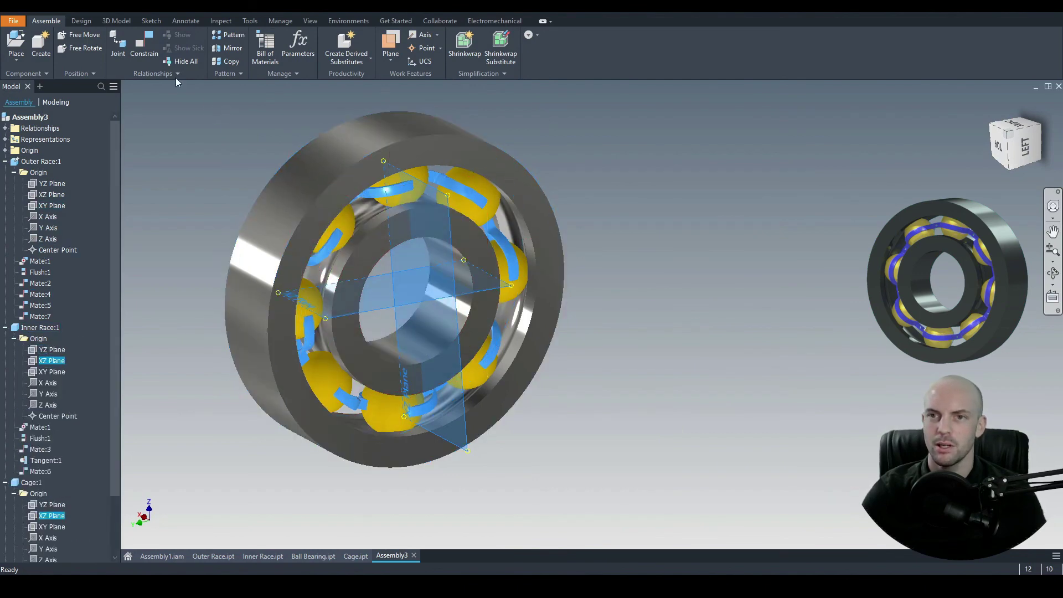
{"action": "left_click", "coordinate": [145, 47]}
{"action": "left_click", "coordinate": [699, 207]}
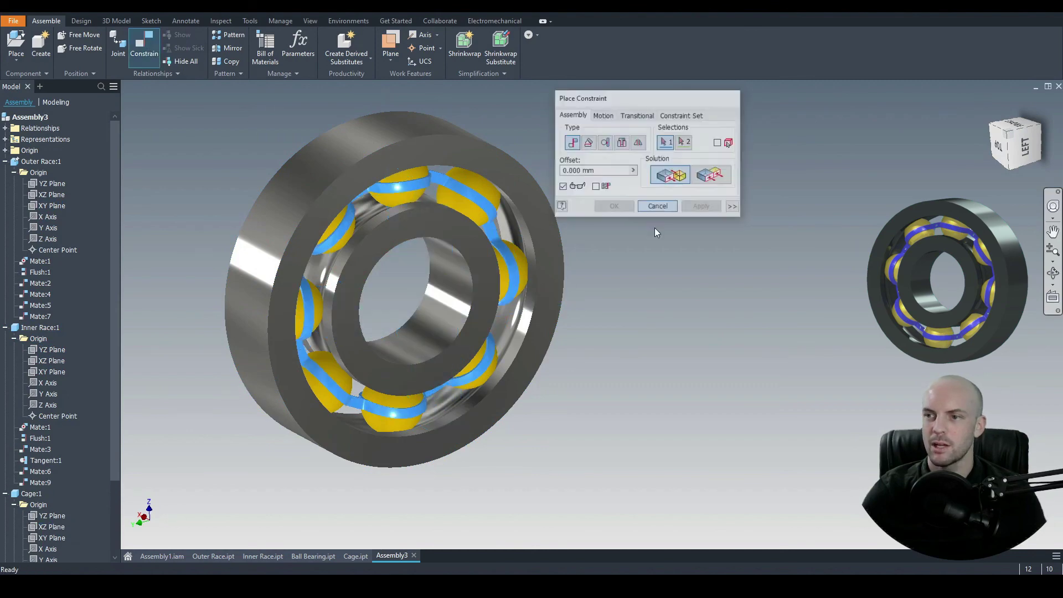
{"action": "key", "text": "Escape"}
Turn the inner race to test the motion of the balls and both cages from each side of the bearing
{"action": "left_click_drag", "start_coordinate": [426, 229], "coordinate": [373, 271]}
{"action": "middle_click_drag", "start_coordinate": [373, 271], "coordinate": [695, 266], "text": "shift"}
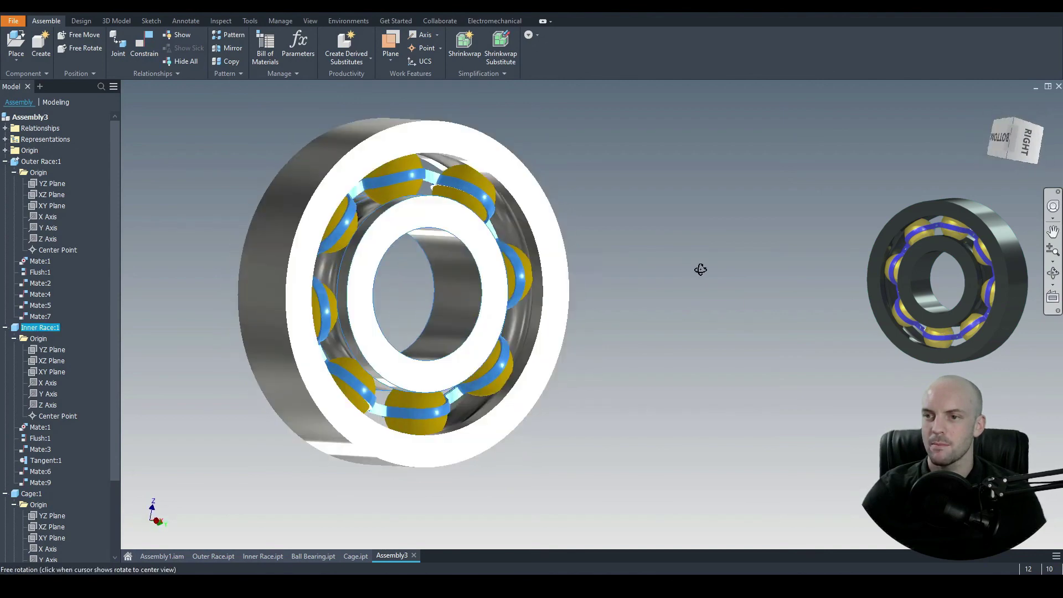
{"action": "left_click_drag", "start_coordinate": [408, 209], "coordinate": [483, 242]}
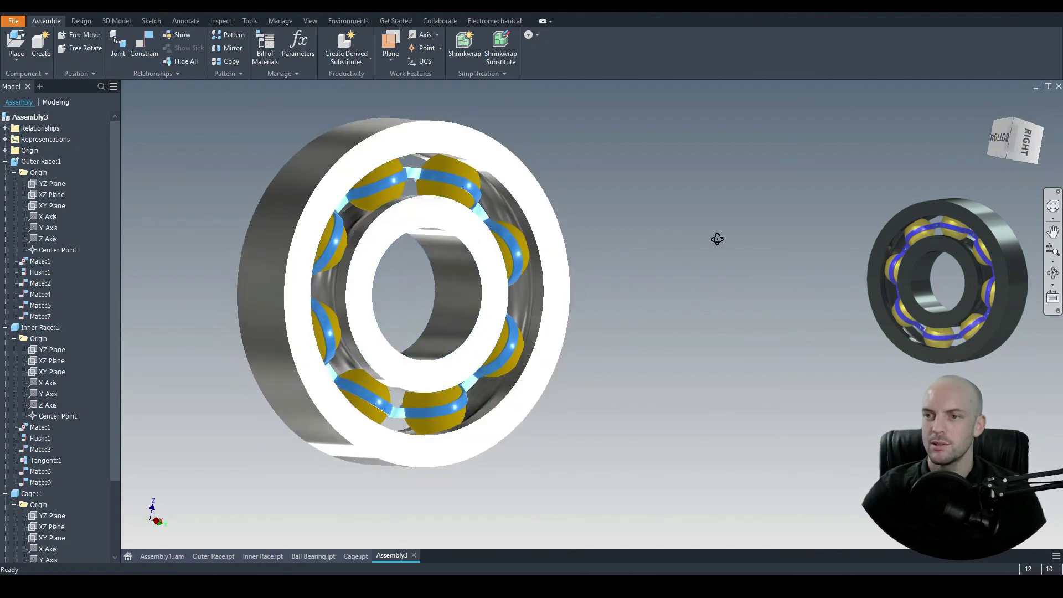
{"action": "left_click", "coordinate": [717, 237]}
Section the bearing with a half section view on the outer race's YZ plane at a 0 mm offset
{"action": "left_click", "coordinate": [310, 22]}
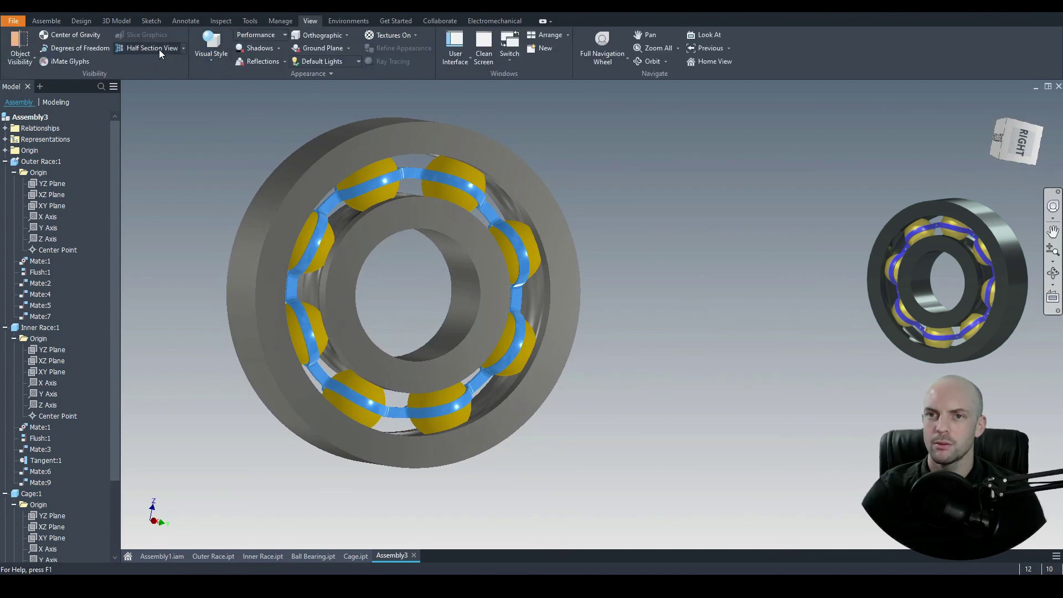
{"action": "left_click", "coordinate": [47, 187]}
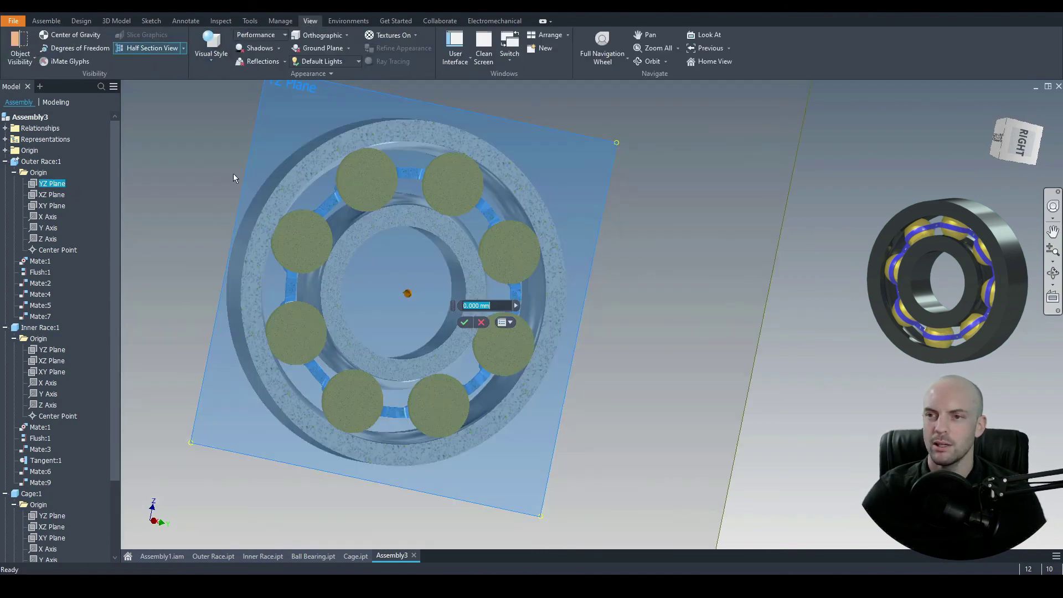
{"action": "left_click", "coordinate": [464, 320]}
{"action": "scroll", "coordinate": [280, 263], "scroll_direction": "up", "scroll_amount": 3}
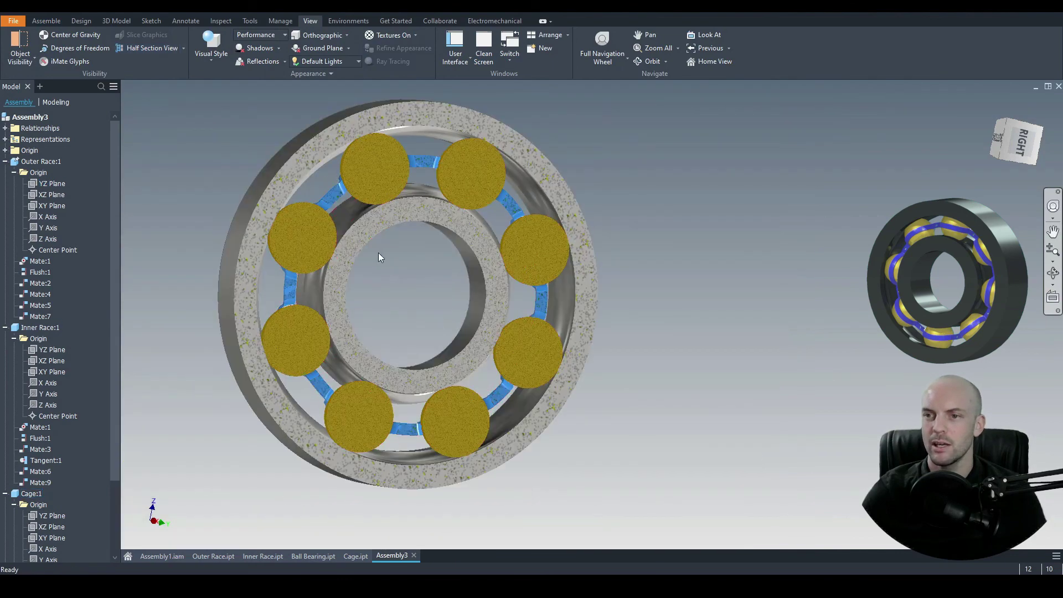
Turn the inner race in the sectioned bearing to examine how the balls and cage run between the races
{"action": "left_click_drag", "start_coordinate": [404, 217], "coordinate": [442, 138]}
{"action": "scroll", "coordinate": [420, 136], "scroll_direction": "up", "scroll_amount": 3}
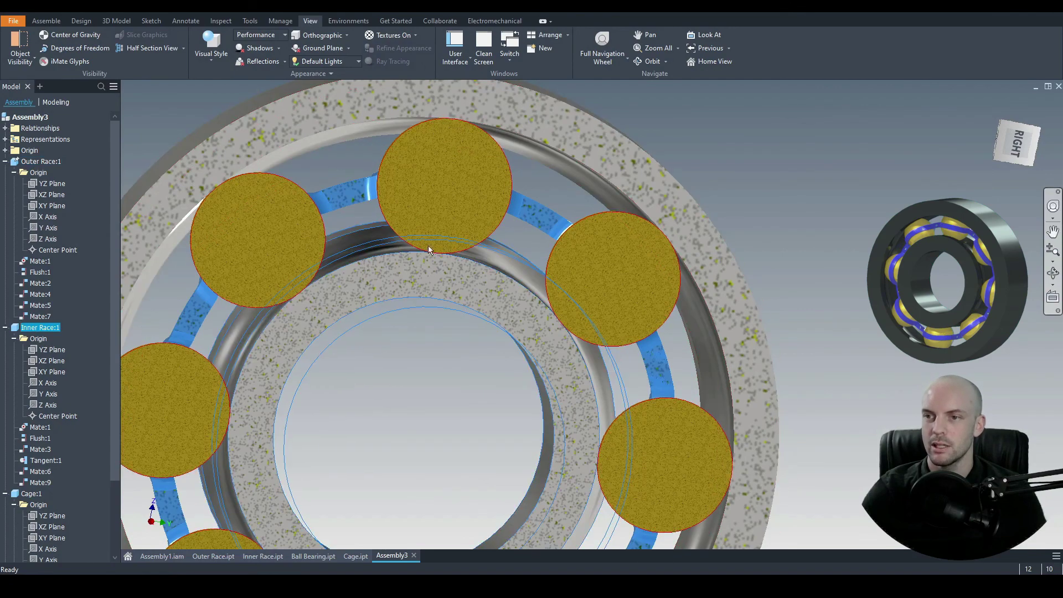
{"action": "scroll", "coordinate": [392, 174], "scroll_direction": "down", "scroll_amount": 3}
{"action": "left_click_drag", "start_coordinate": [387, 237], "coordinate": [426, 199]}
{"action": "middle_click_drag", "start_coordinate": [427, 199], "coordinate": [399, 230], "text": "shift"}
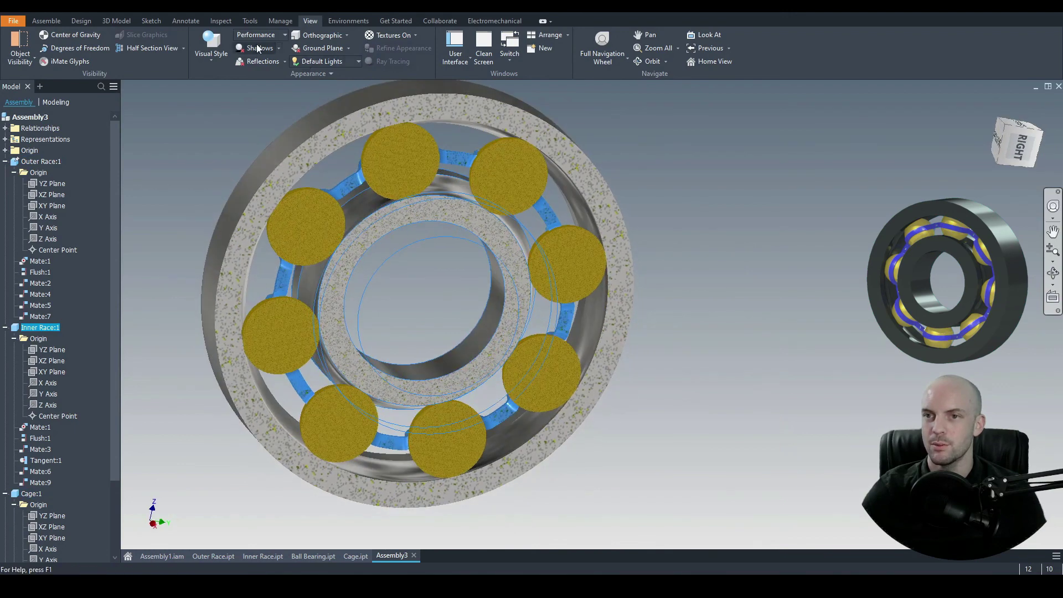
End the section view and turn the inner race to check the complete bearing's motion from the opposite side
{"action": "left_click", "coordinate": [183, 49]}
{"action": "left_click", "coordinate": [171, 131]}
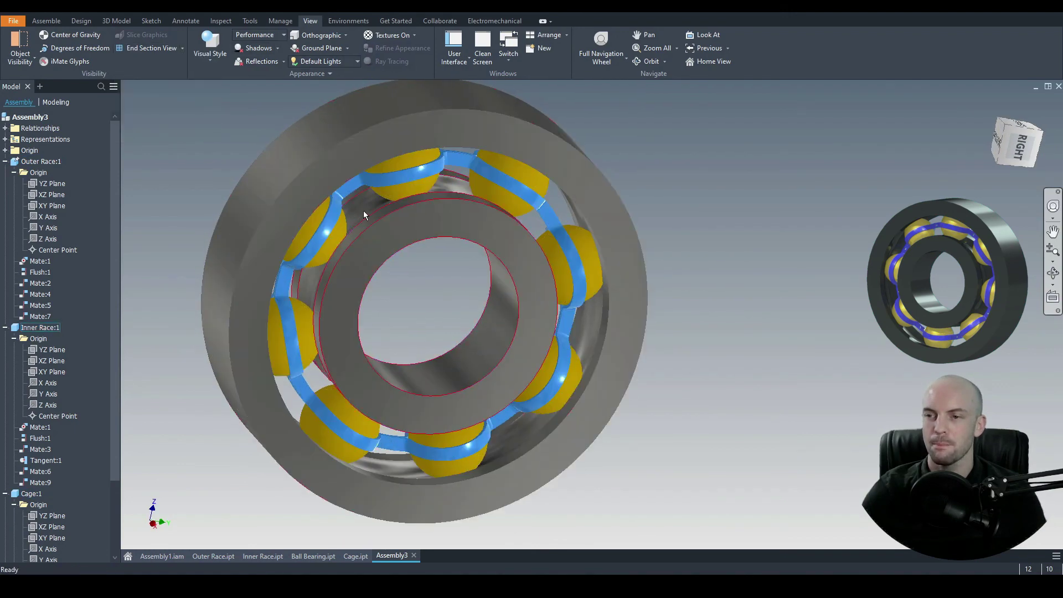
{"action": "middle_click_drag", "start_coordinate": [363, 211], "coordinate": [729, 268], "text": "shift"}
{"action": "left_click_drag", "start_coordinate": [458, 223], "coordinate": [510, 224]}
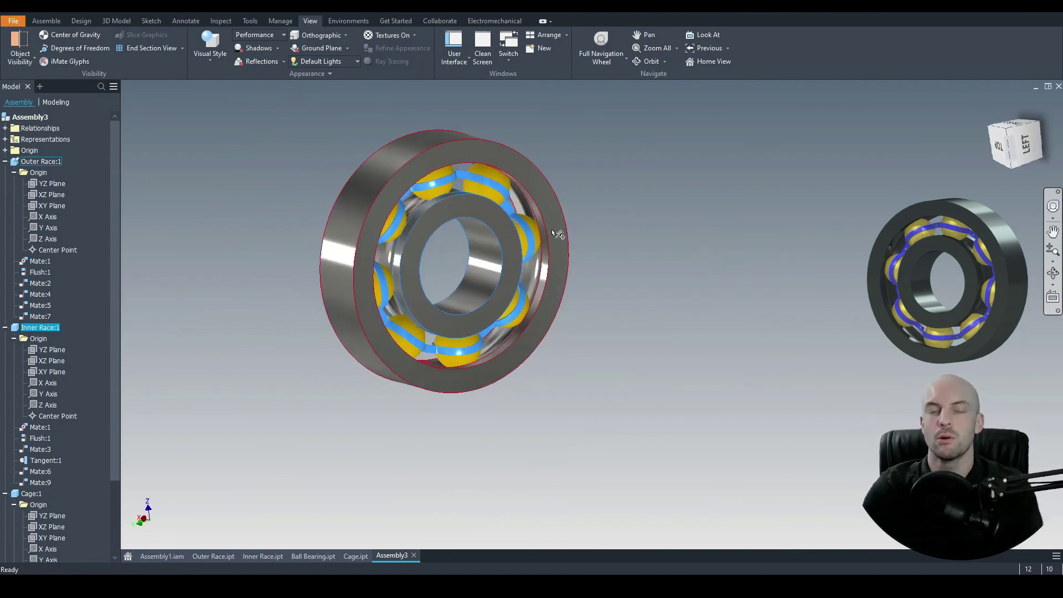